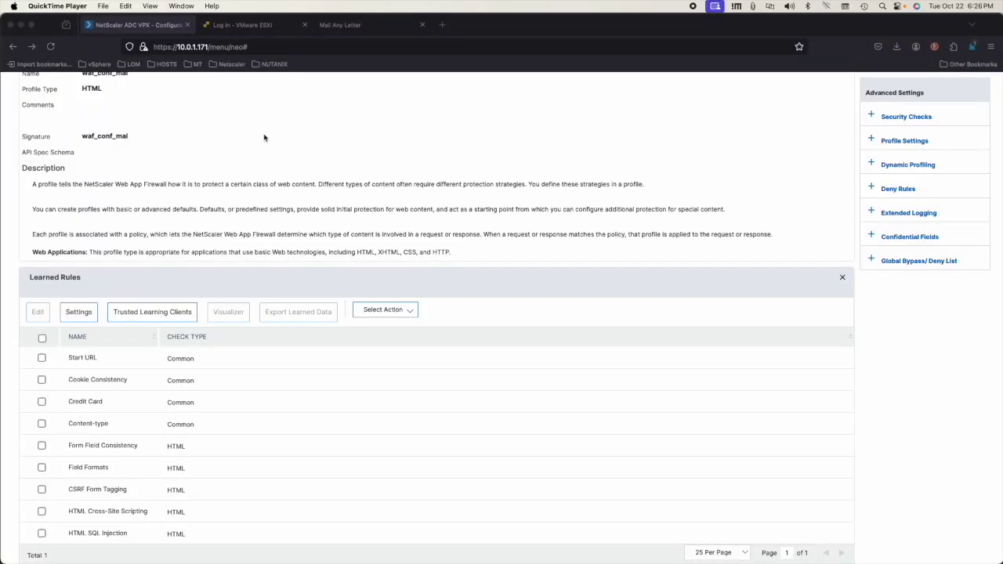
# Switch to the MailAnyLetter site, log out of the current account, and return to the NetScaler profile
pyautogui.click(329, 28)
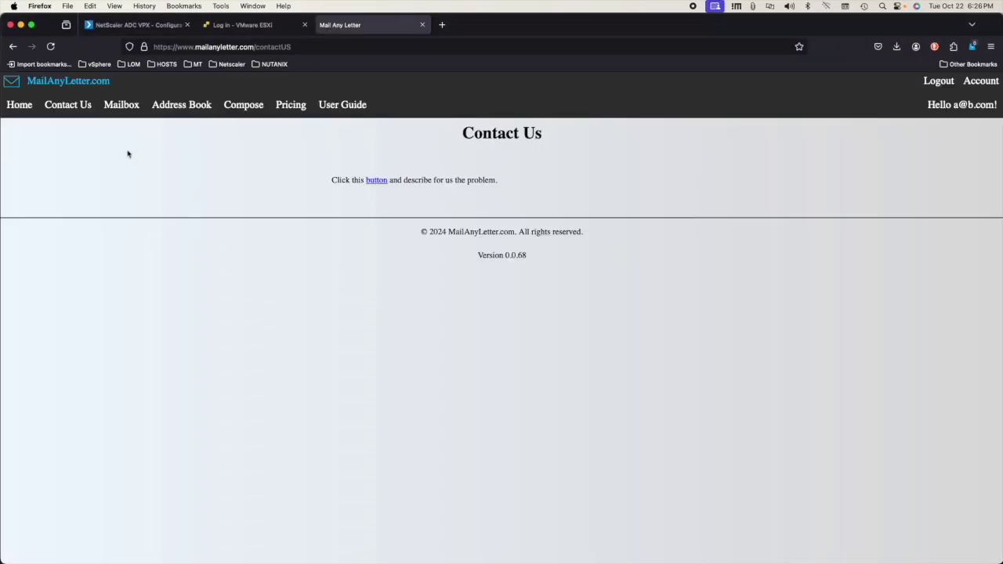
pyautogui.click(937, 81)
pyautogui.click(137, 24)
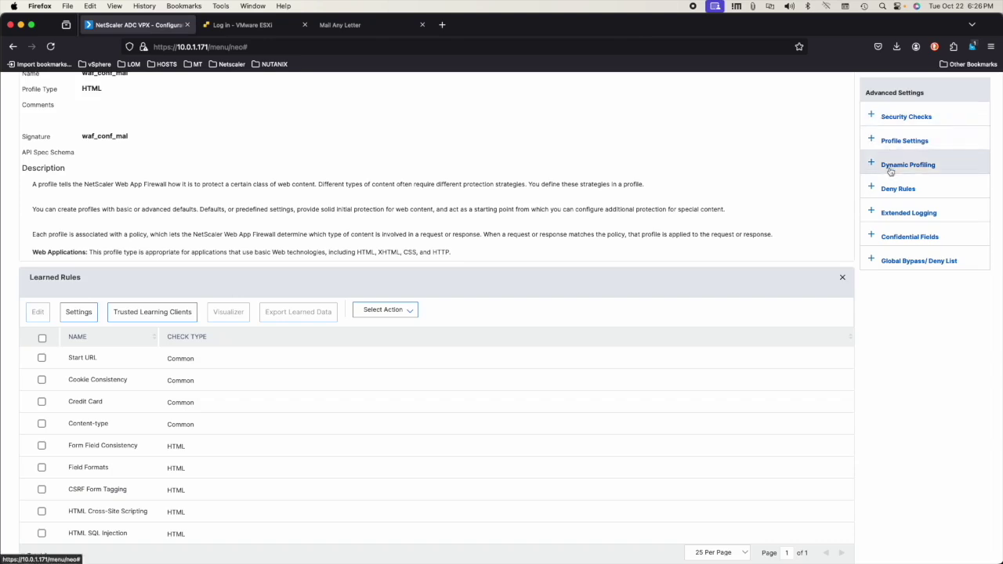
# Open the learned Start URL rules and deploy all of them except the preview URL with the unique ID
pyautogui.click(38, 358)
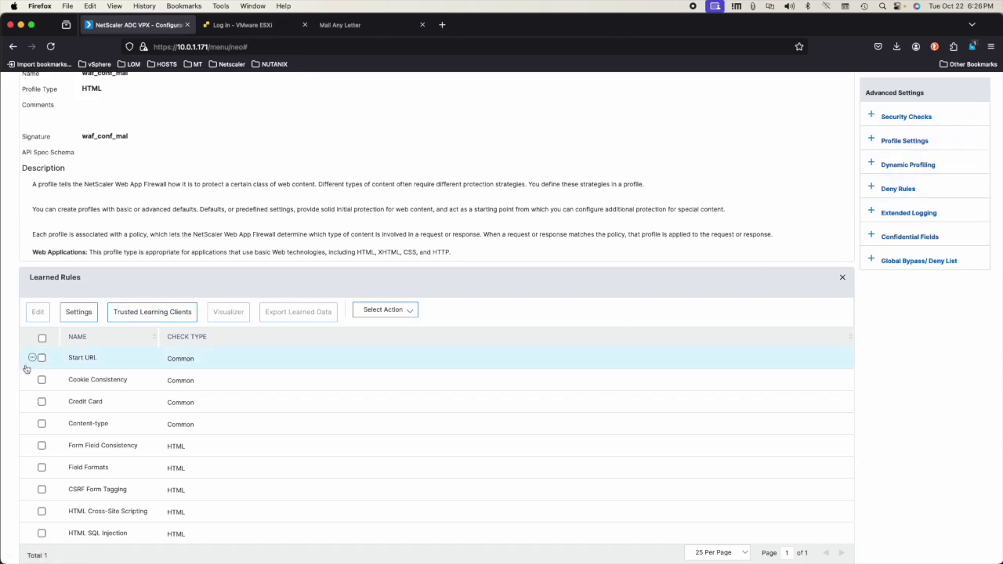
pyautogui.rightClick(35, 358)
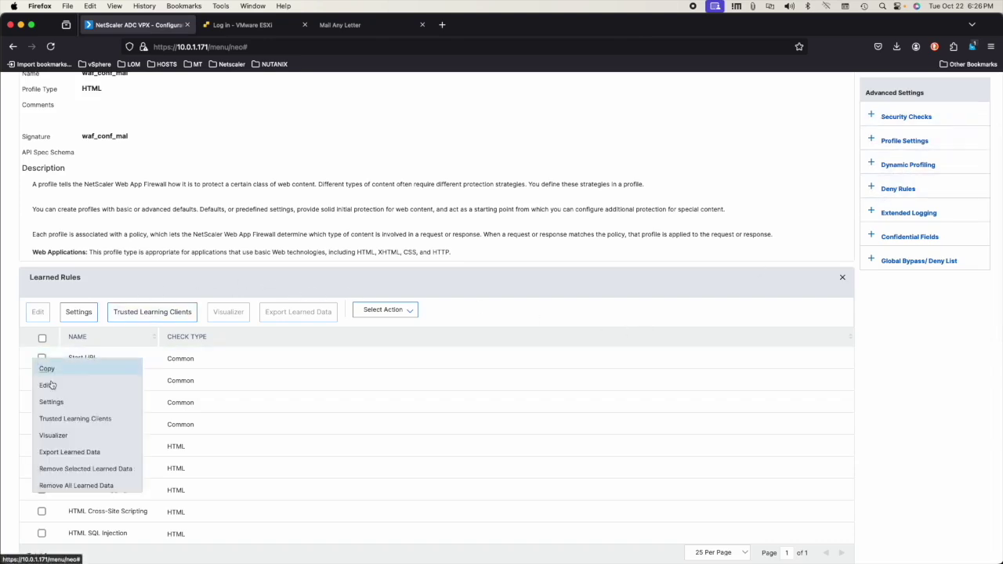
pyautogui.click(45, 385)
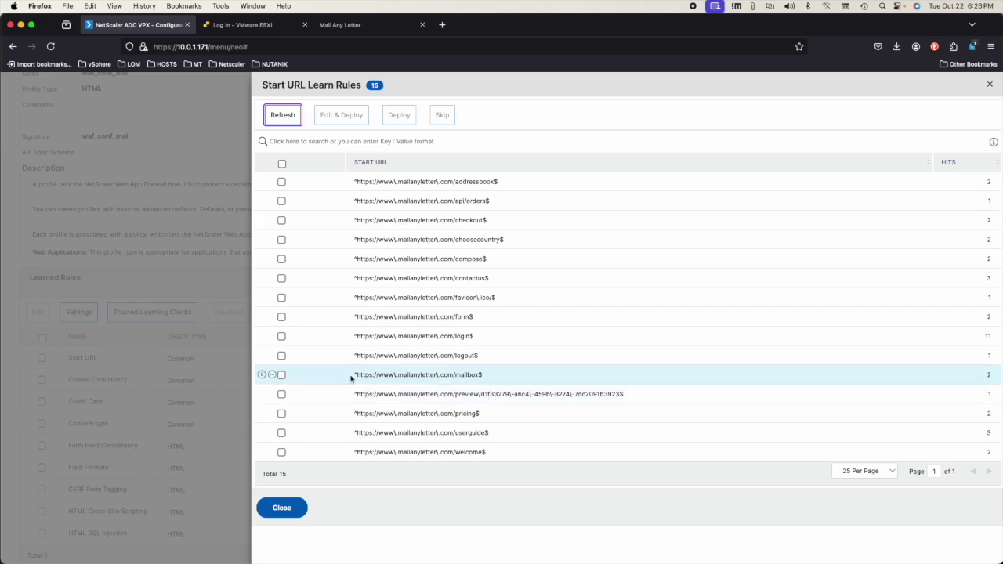
pyautogui.click(282, 164)
pyautogui.click(281, 394)
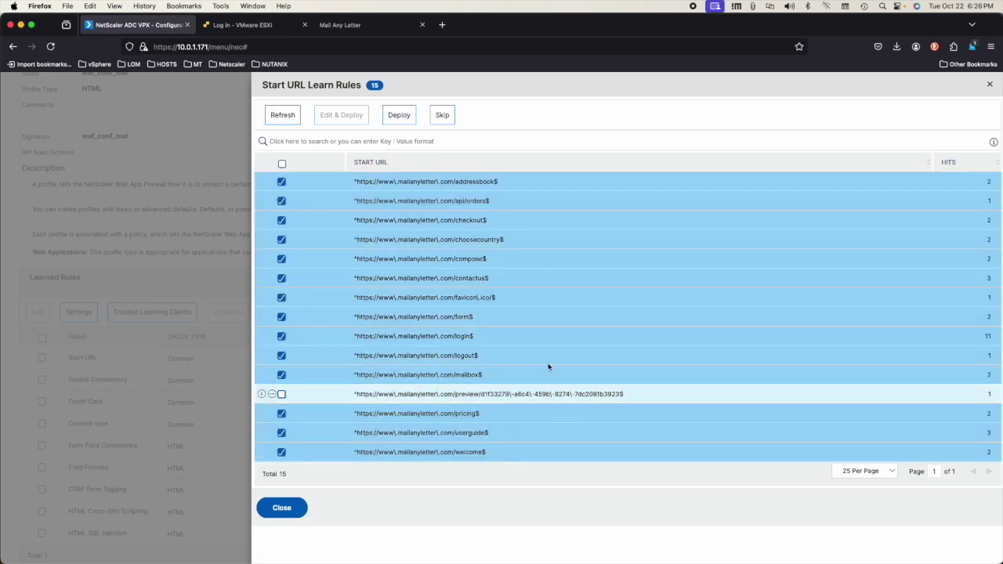
pyautogui.click(401, 115)
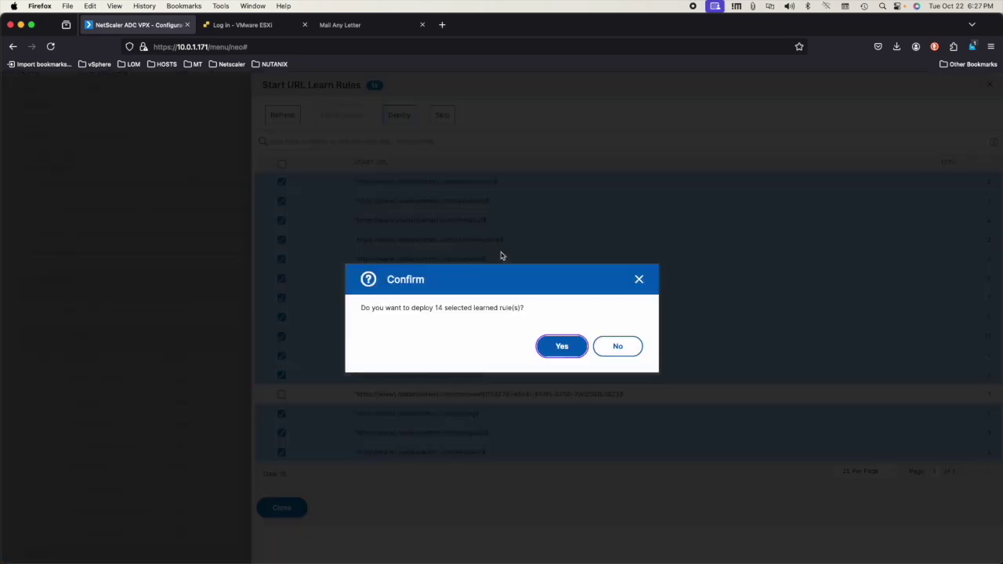
pyautogui.click(561, 348)
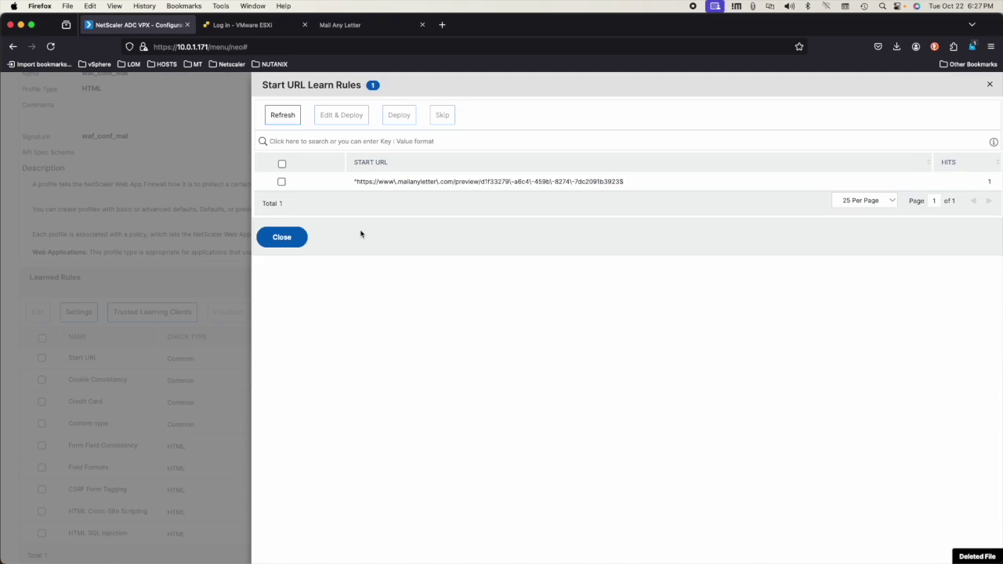
pyautogui.click(272, 181)
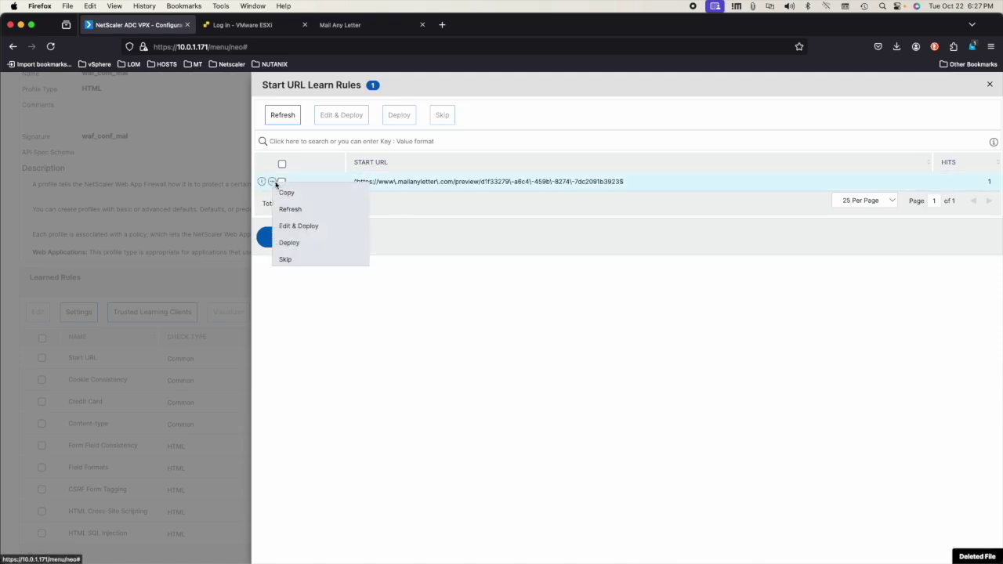
pyautogui.click(304, 228)
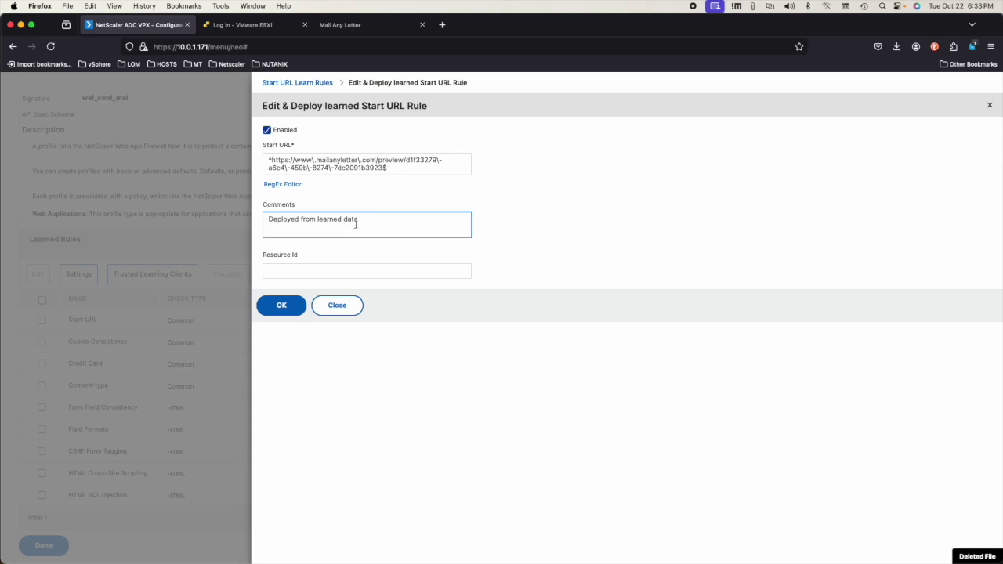
pyautogui.click(434, 161)
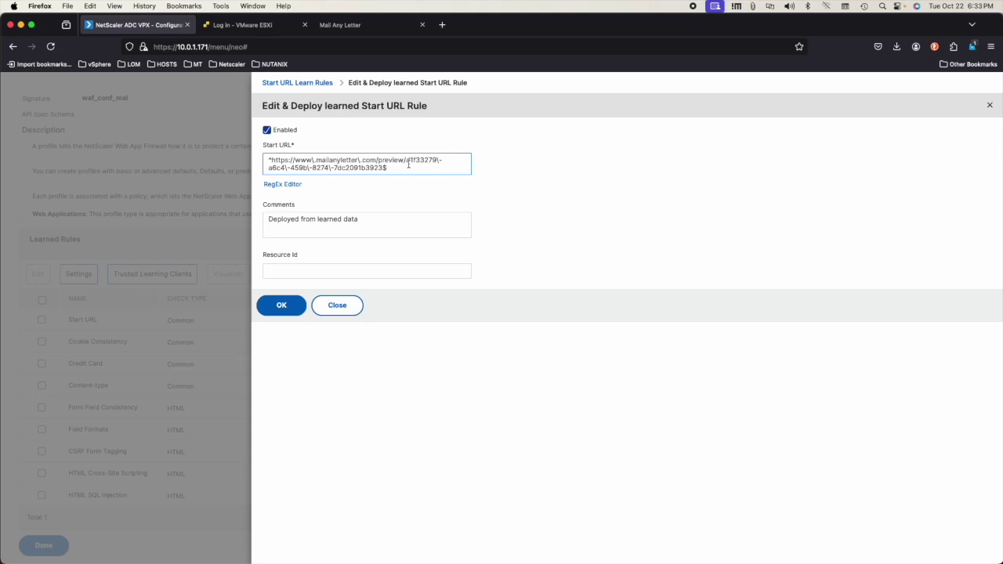
pyautogui.moveTo(406, 161); pyautogui.dragTo(415, 165)
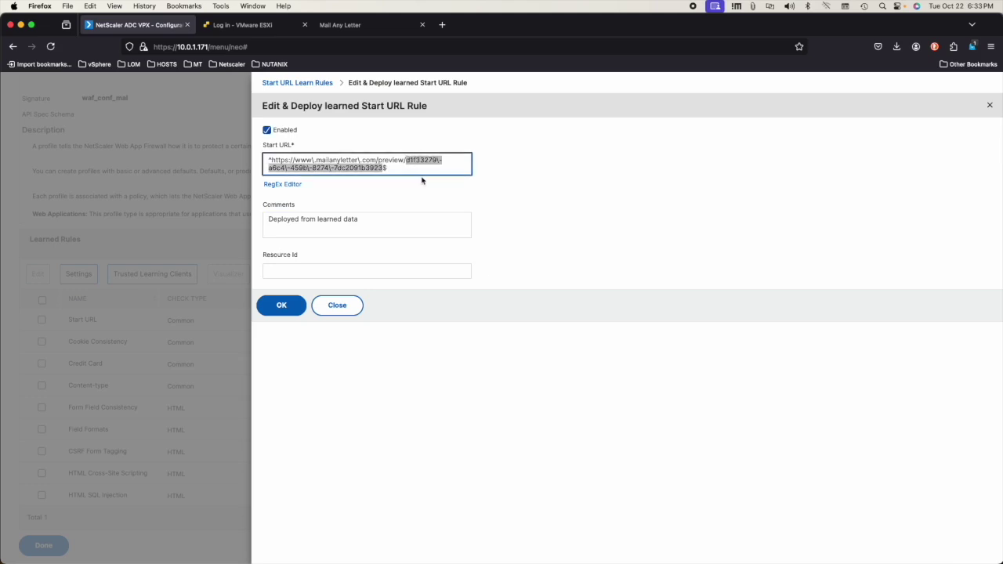
pyautogui.press('BackSpace')
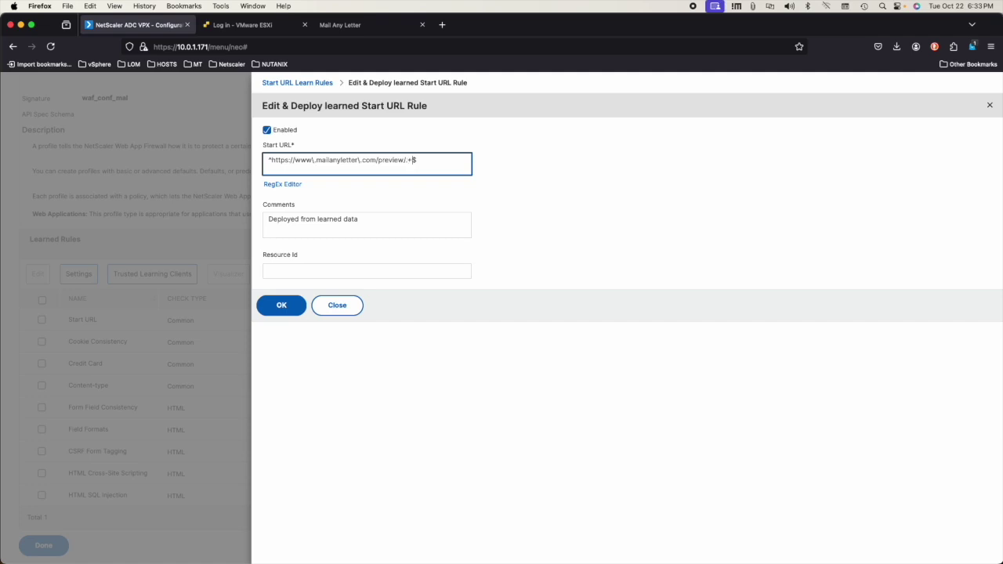
pyautogui.click(288, 306)
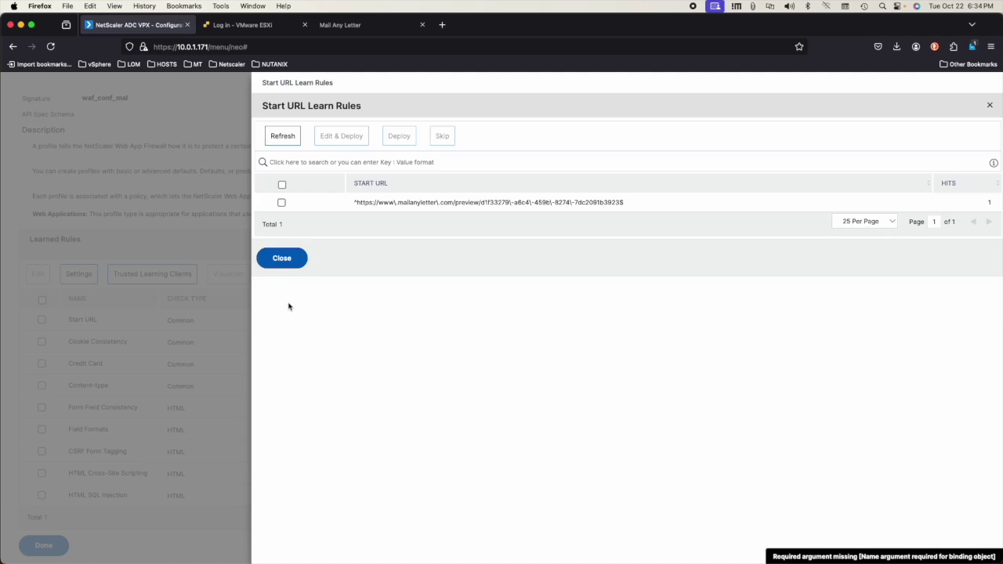
pyautogui.click(281, 259)
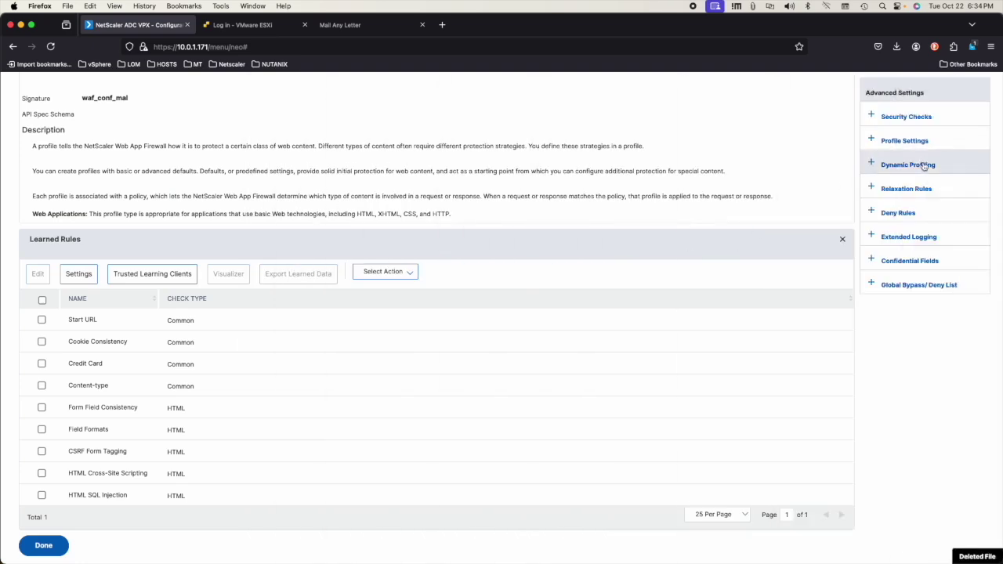
# Add the Relaxation Rules section to the profile and review the deployed Start URL relaxation rules
pyautogui.click(906, 189)
pyautogui.click(42, 188)
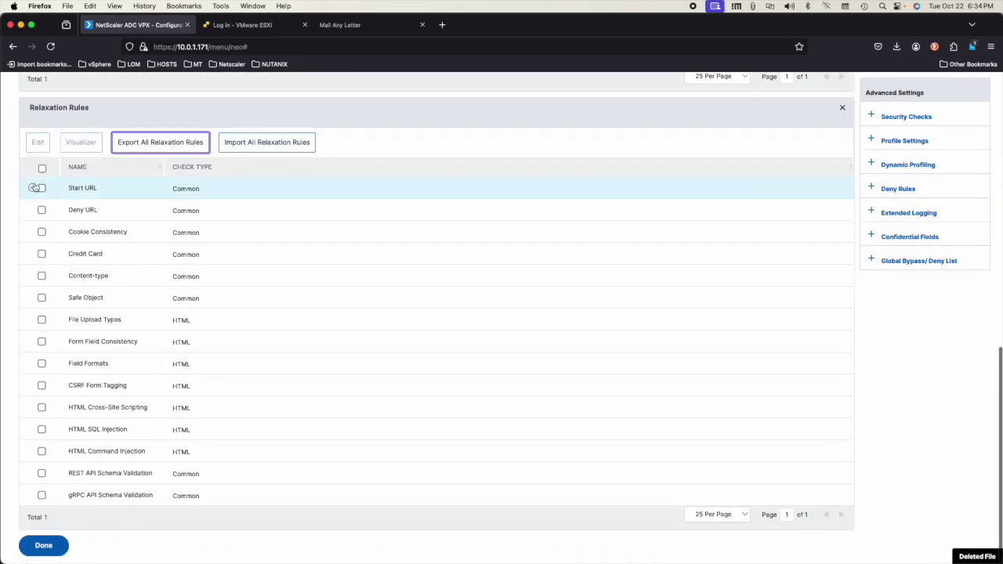
pyautogui.rightClick(42, 193)
pyautogui.click(98, 214)
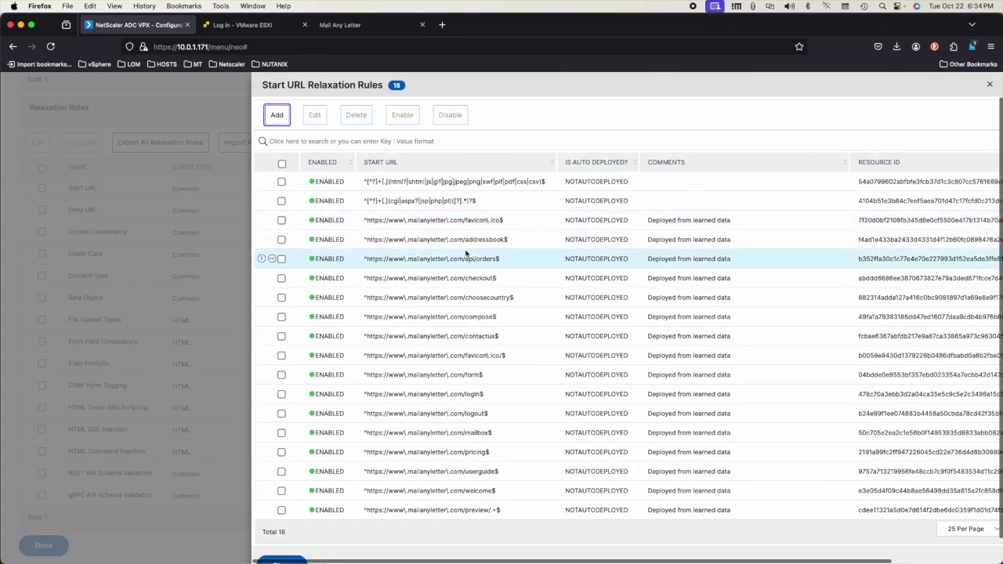
pyautogui.scroll(-1, 467, 258)
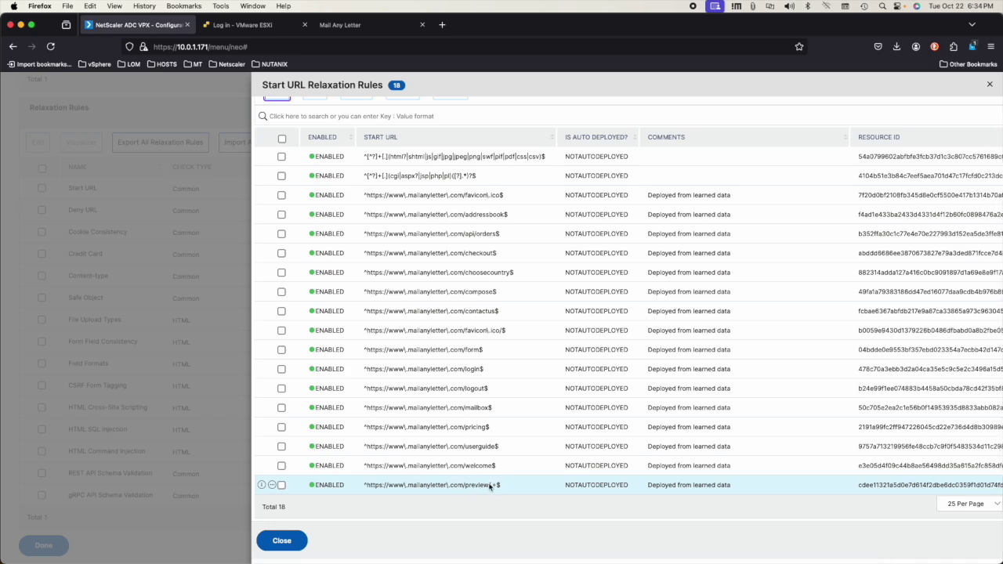
pyautogui.click(282, 540)
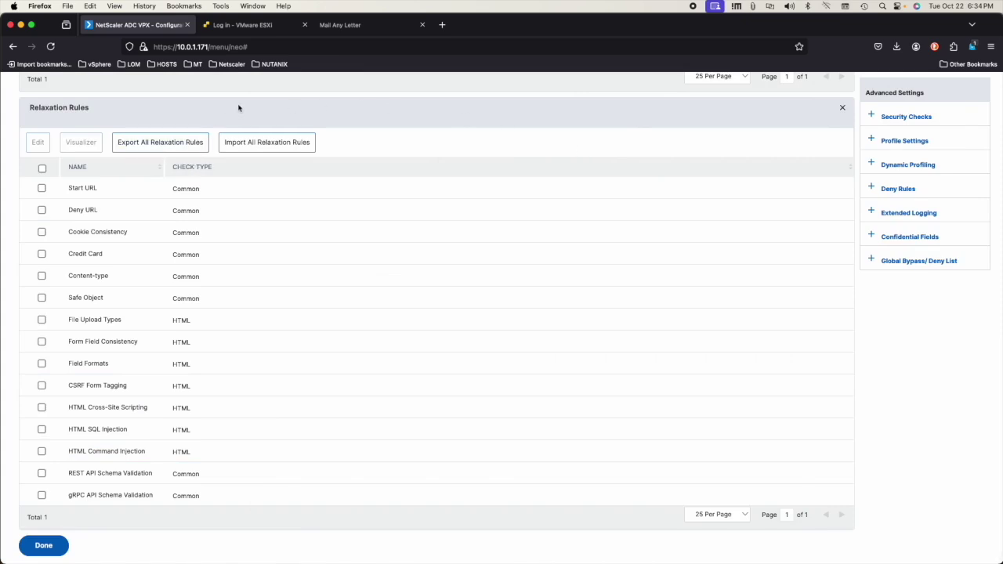
# Switch to the MailAnyLetter site and log in with the Liberland admin's saved e-mail and password
pyautogui.click(352, 25)
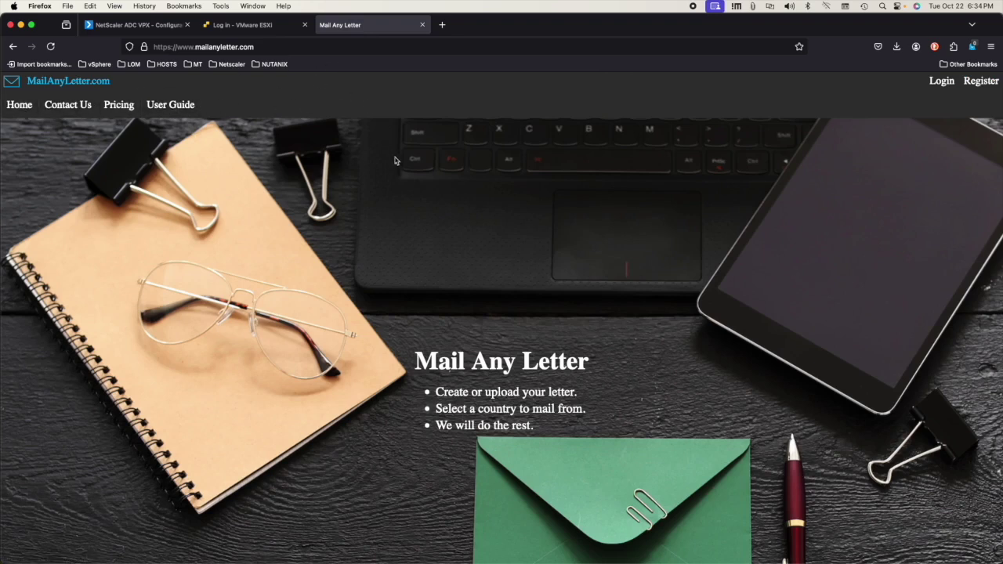
pyautogui.scroll(-5, 392, 180)
pyautogui.scroll(5, 392, 179)
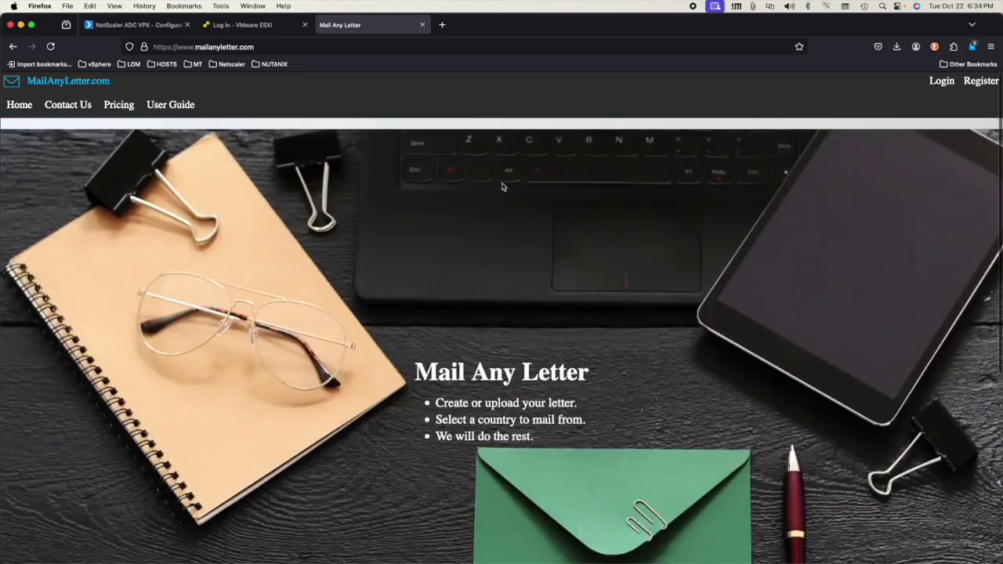
pyautogui.scroll(-1, 944, 86)
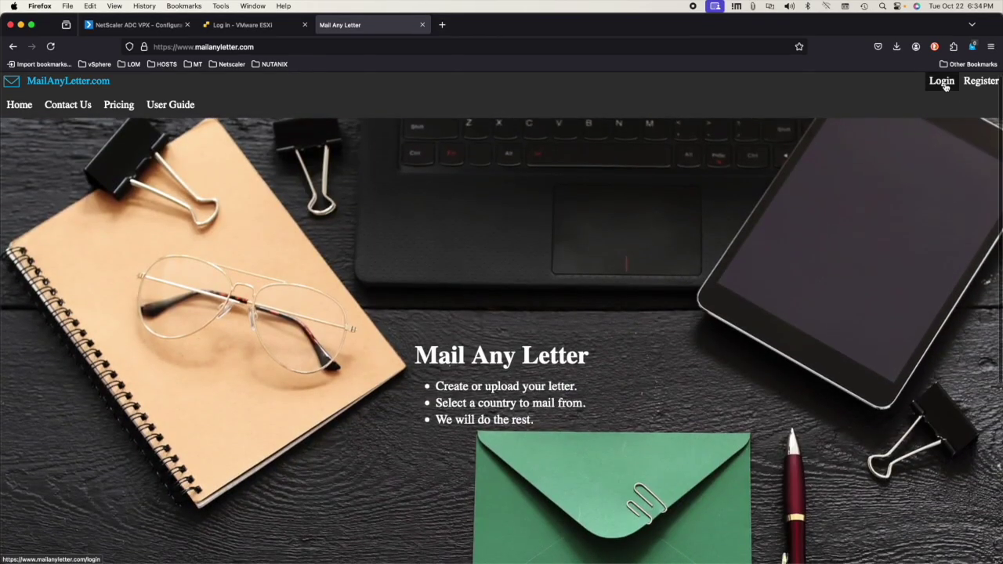
pyautogui.click(945, 86)
pyautogui.click(346, 215)
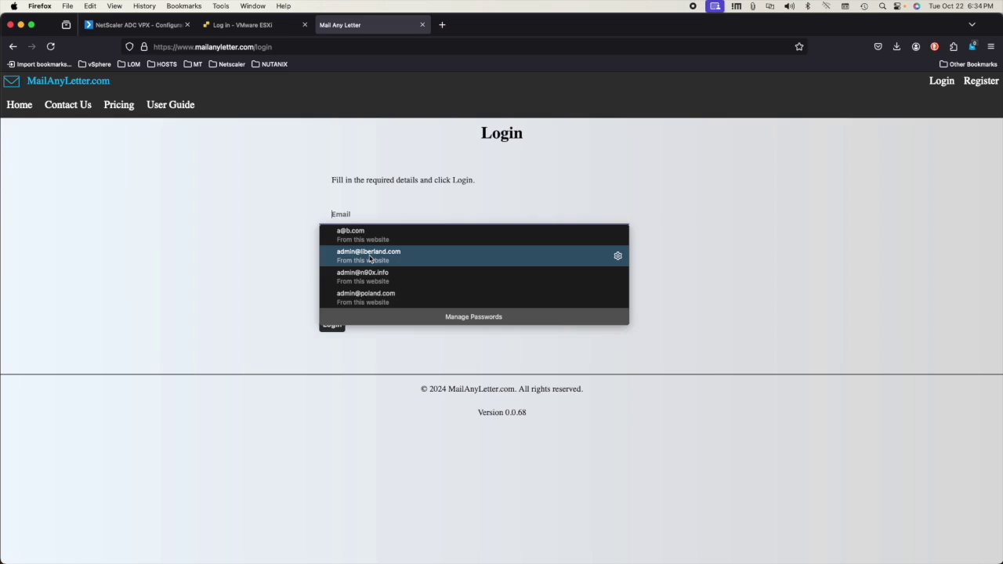
pyautogui.click(371, 259)
pyautogui.click(332, 324)
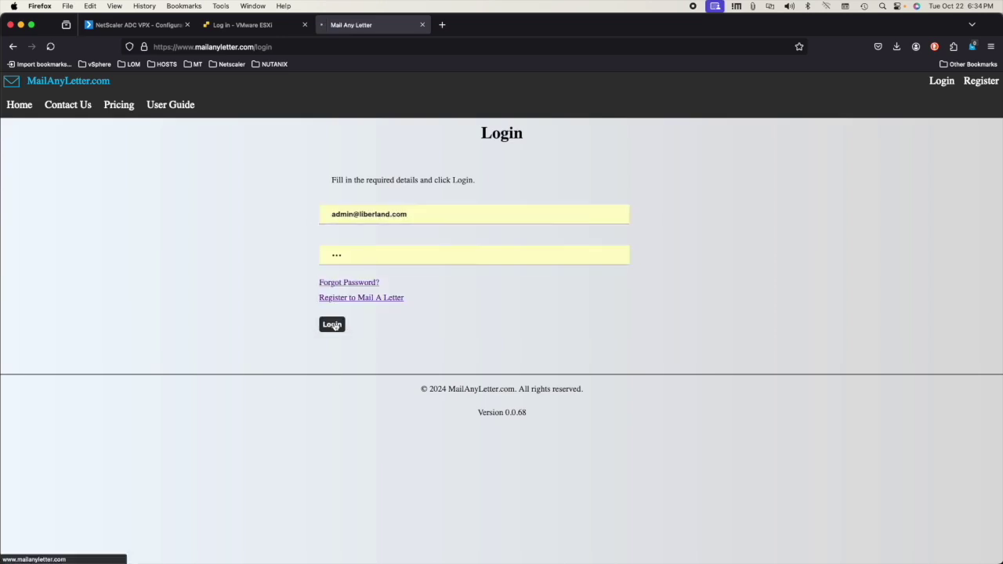
# Visit the Home, Contact Us, Mailbox, Address Book, Compose, Pricing and User Guide pages as the admin
pyautogui.click(19, 107)
pyautogui.click(59, 107)
pyautogui.click(109, 108)
pyautogui.click(177, 107)
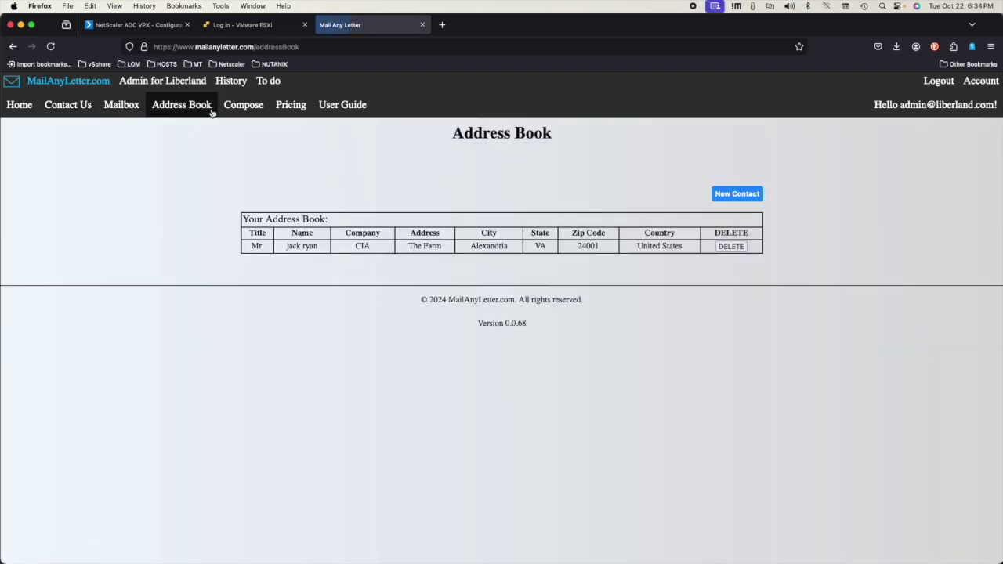
pyautogui.click(243, 106)
pyautogui.click(300, 108)
pyautogui.click(337, 107)
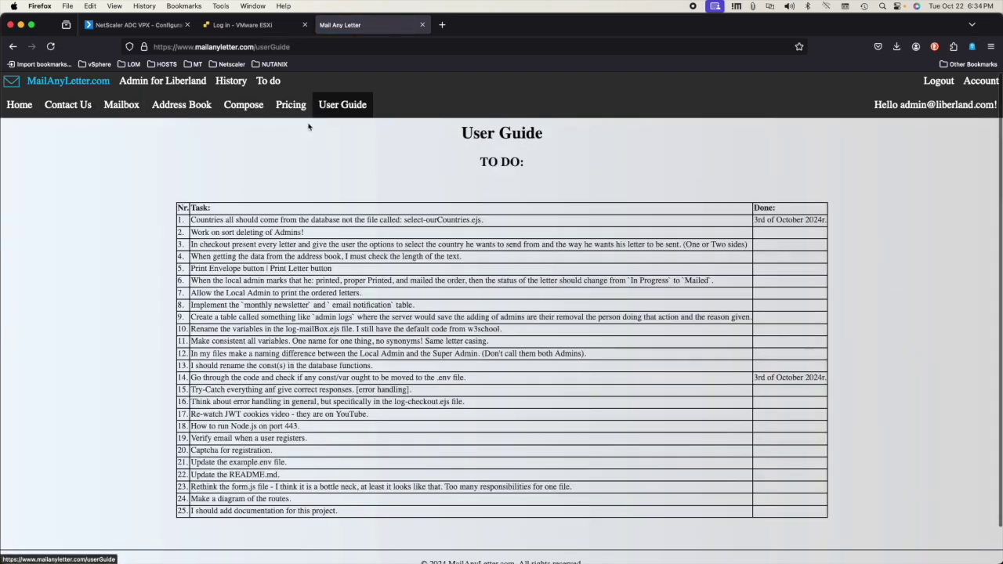
# Visit Admin for Liberland and the order history, and expand the details of Liberland's mailed orders
pyautogui.click(157, 86)
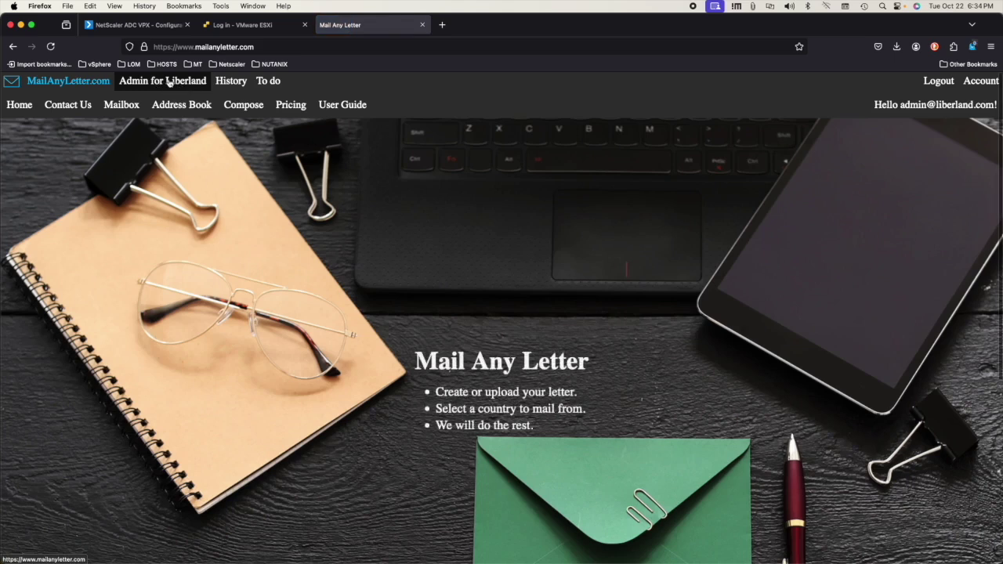
pyautogui.click(227, 83)
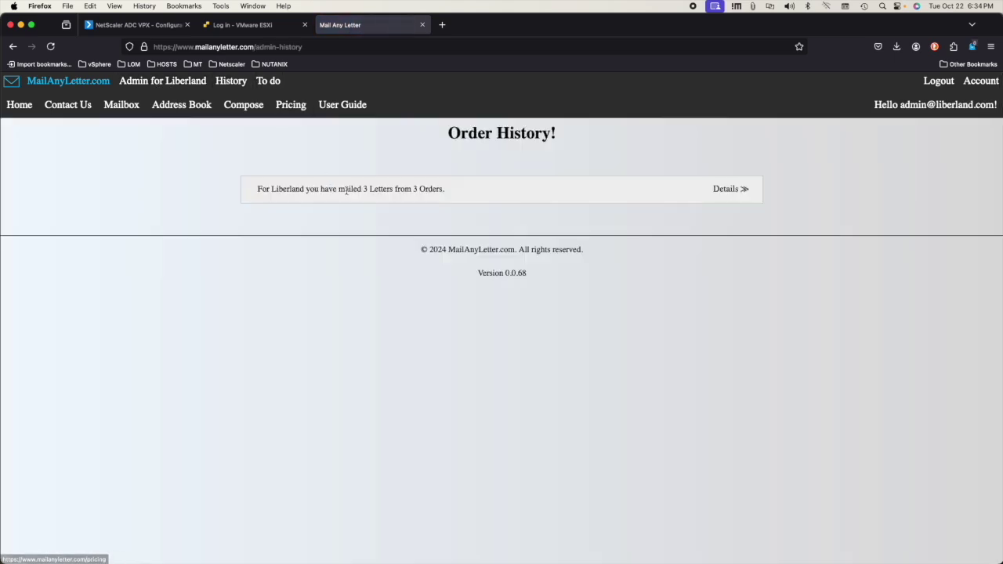
pyautogui.click(721, 192)
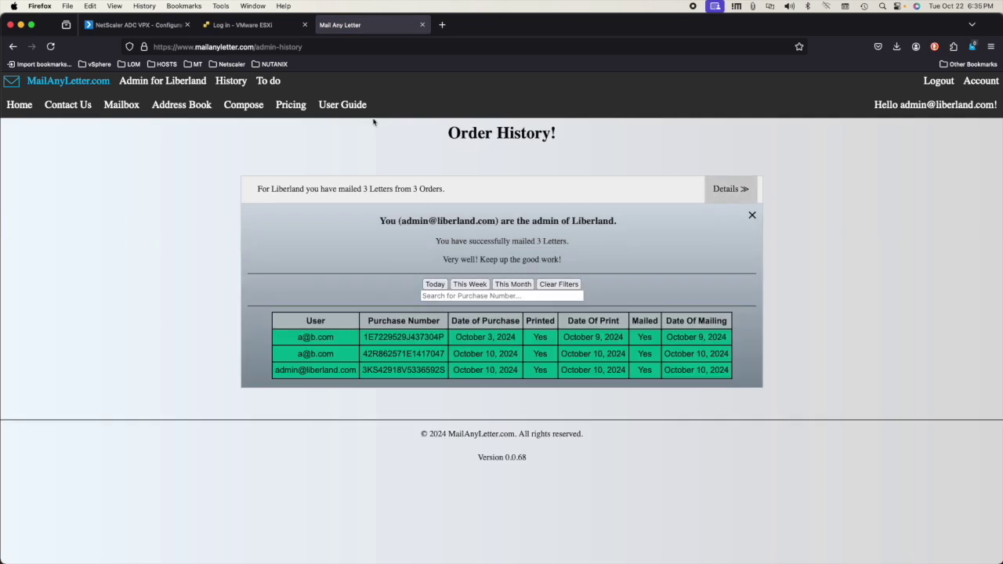
# View the print-and-mail tasks for the October 3 and October 10 purchases, and return to the admin to-do list
pyautogui.click(268, 81)
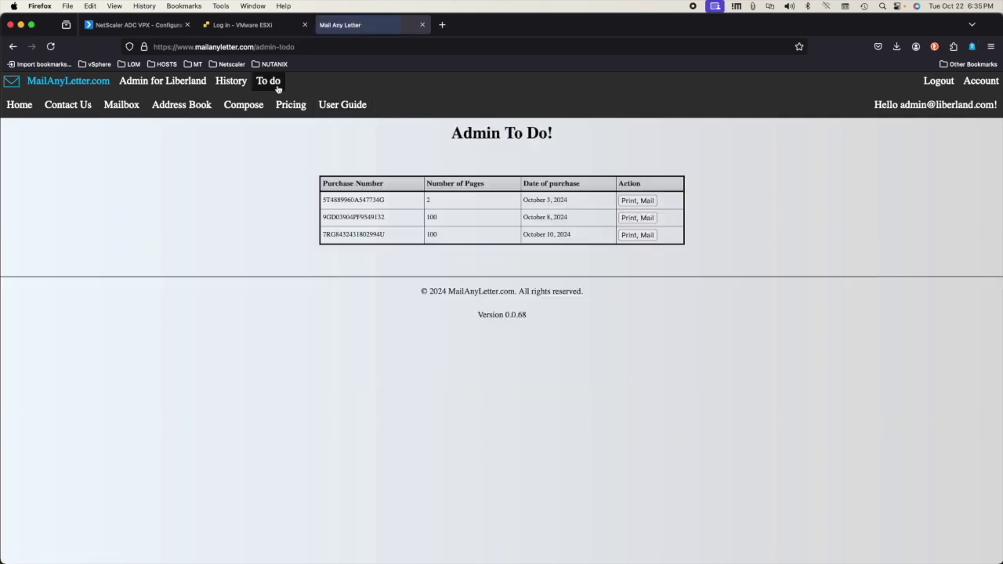
pyautogui.click(646, 202)
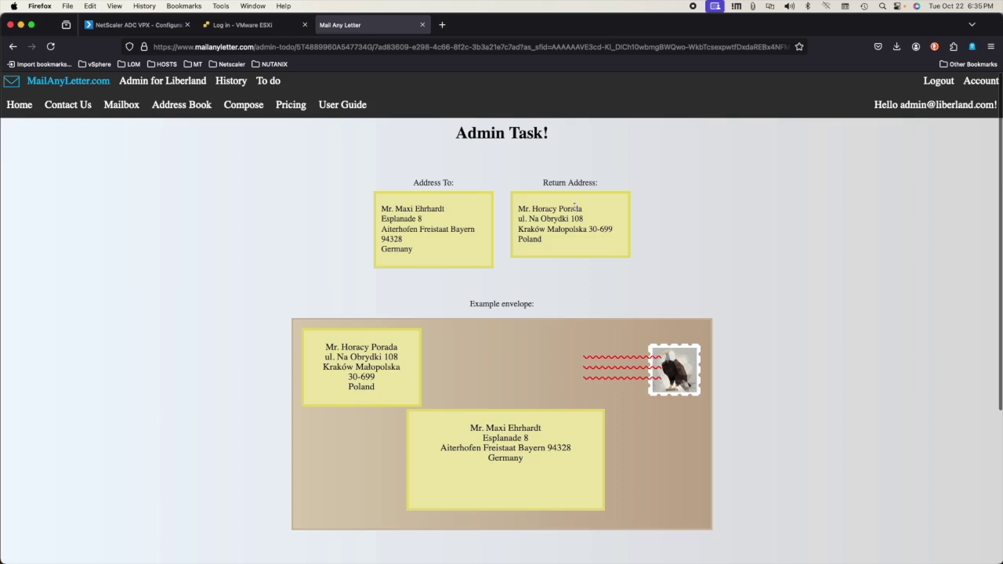
pyautogui.click(268, 81)
pyautogui.click(636, 235)
pyautogui.scroll(-2, 116, 166)
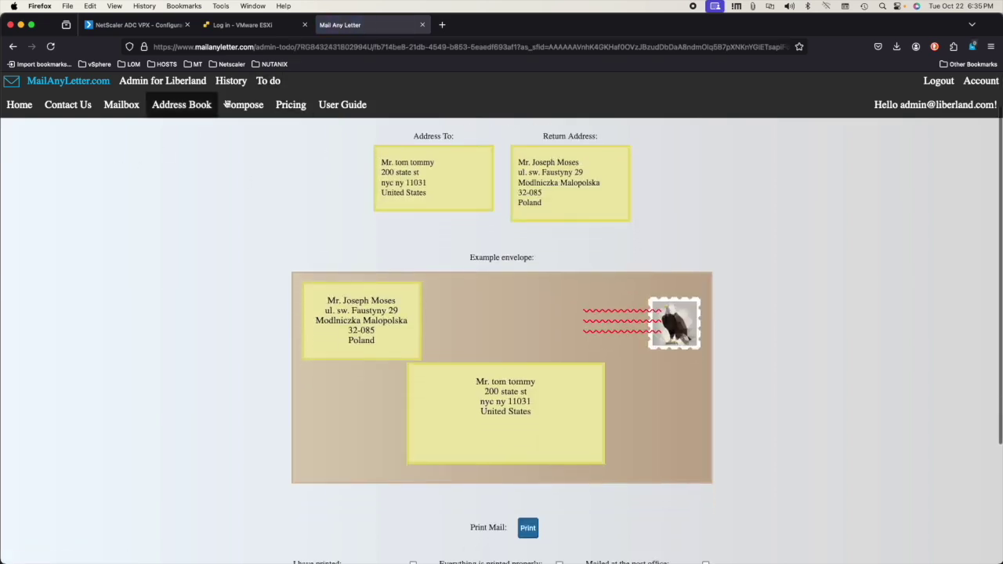
pyautogui.click(268, 84)
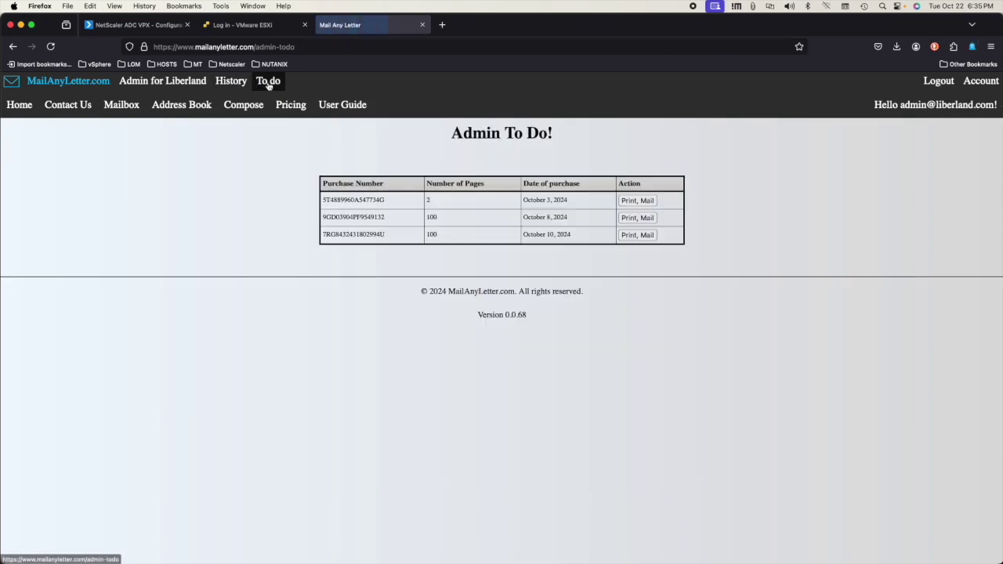
# Log out of the Liberland admin account and switch back to the NetScaler profile's relaxation rules
pyautogui.click(937, 81)
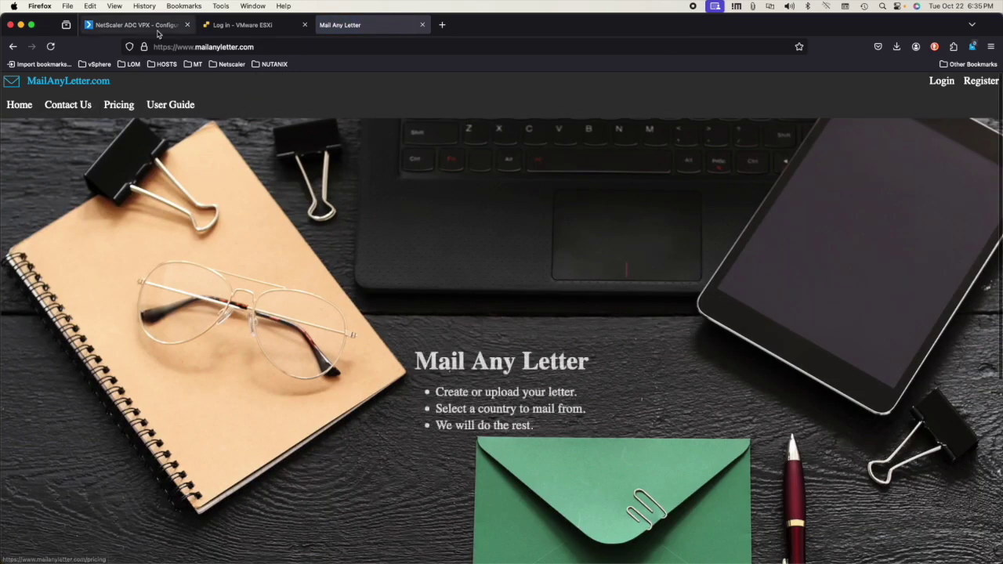
pyautogui.click(133, 25)
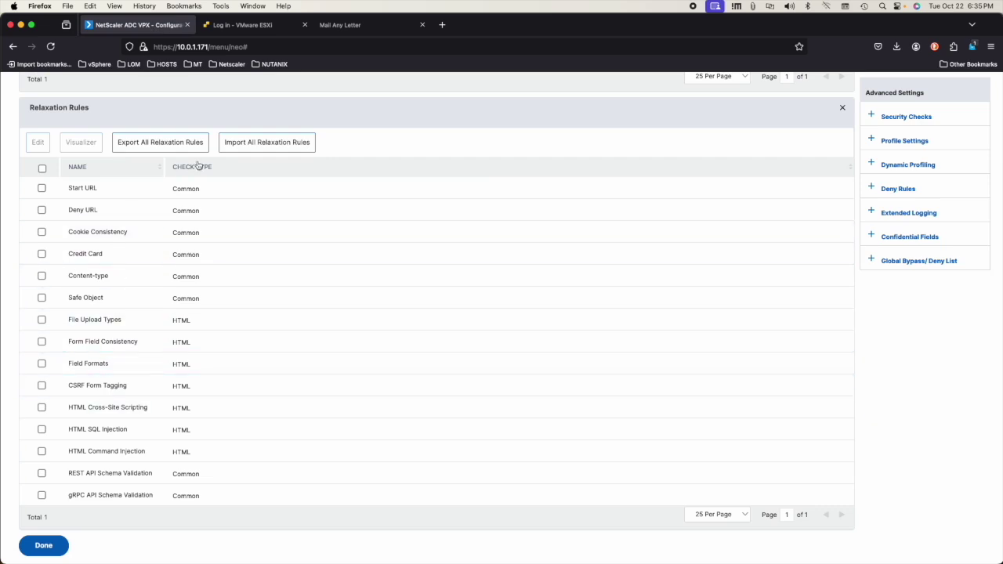
# Open the learned Start URL rules and deploy the ones ending in admin\-history$ and admin\-view$
pyautogui.scroll(10, 196, 166)
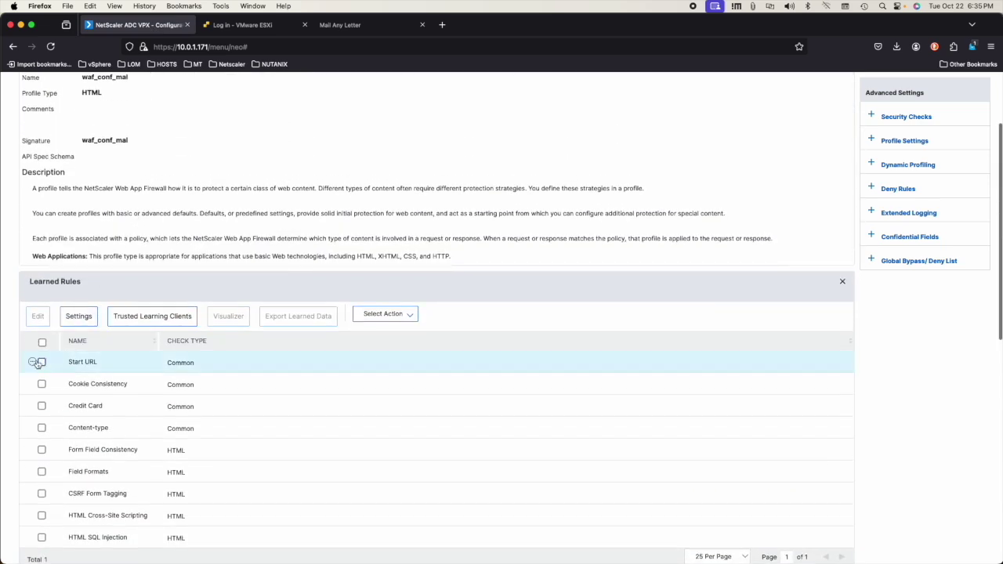
pyautogui.click(33, 361)
pyautogui.click(102, 386)
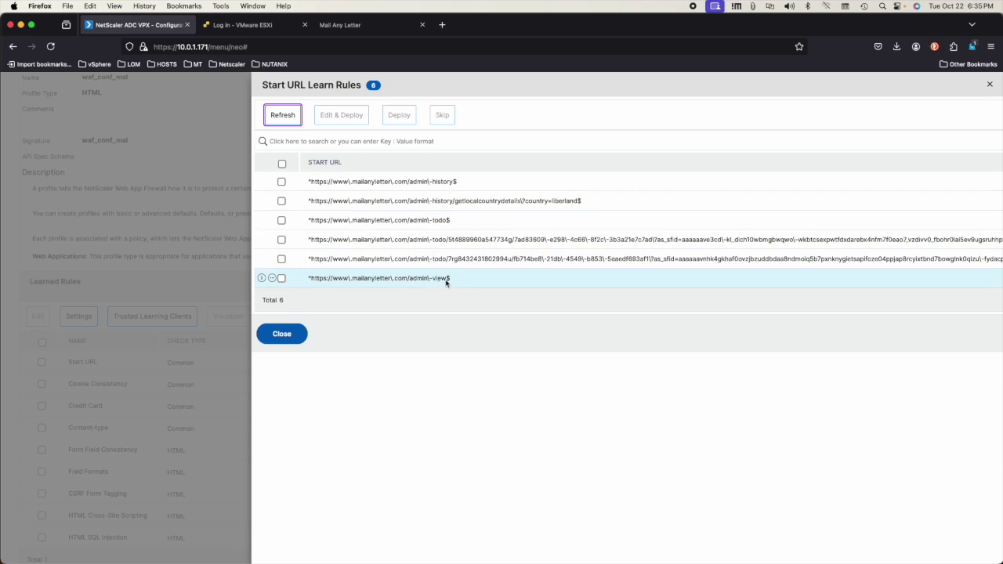
pyautogui.click(282, 279)
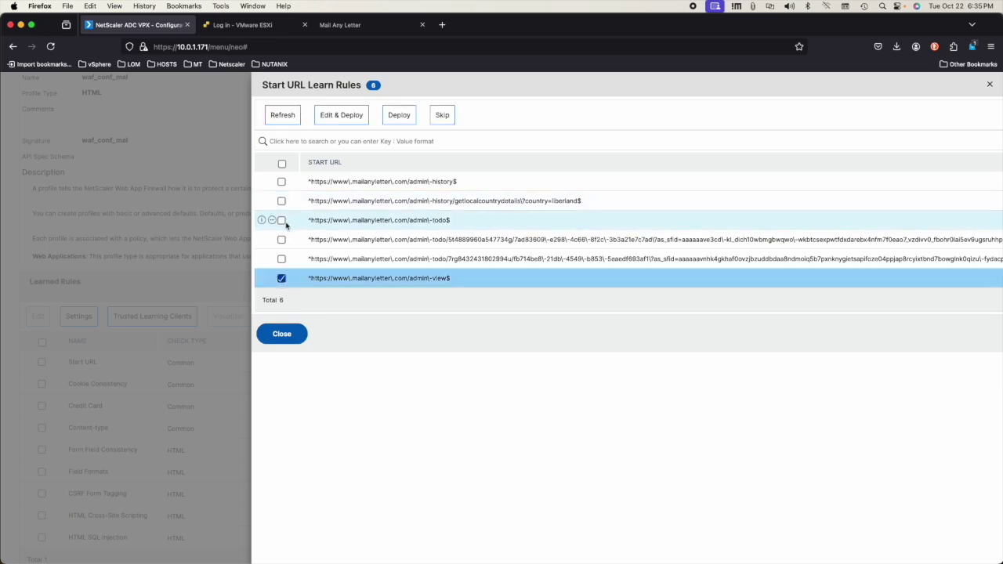
pyautogui.click(282, 221)
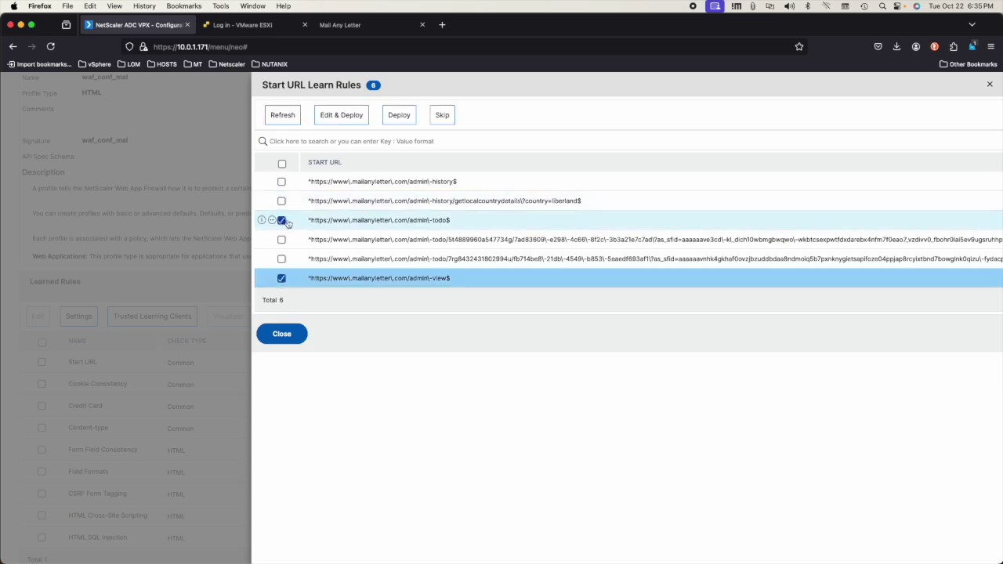
pyautogui.click(282, 182)
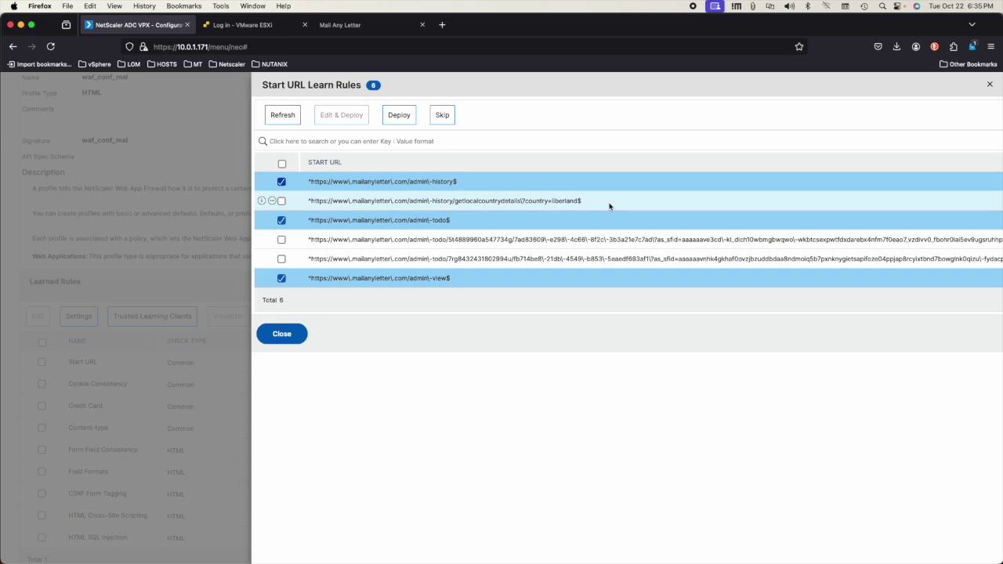
pyautogui.hscroll(10, 602, 231)
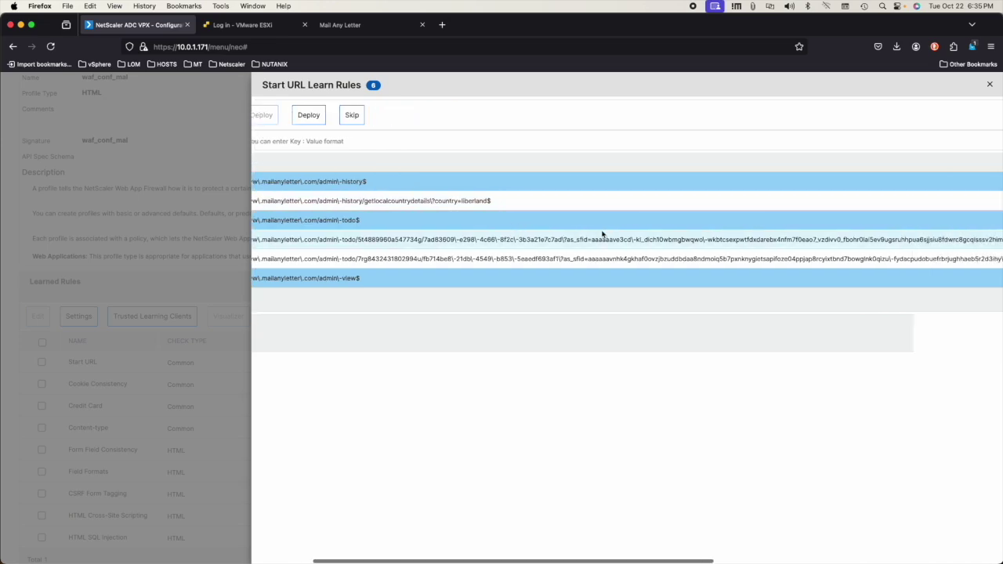
pyautogui.hscroll(5, 601, 233)
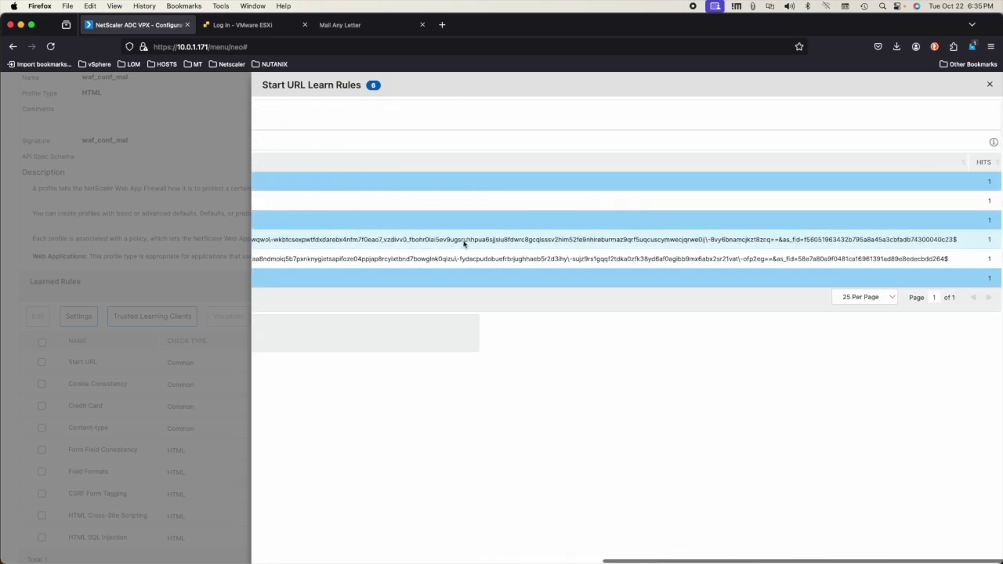
pyautogui.hscroll(-15, 462, 244)
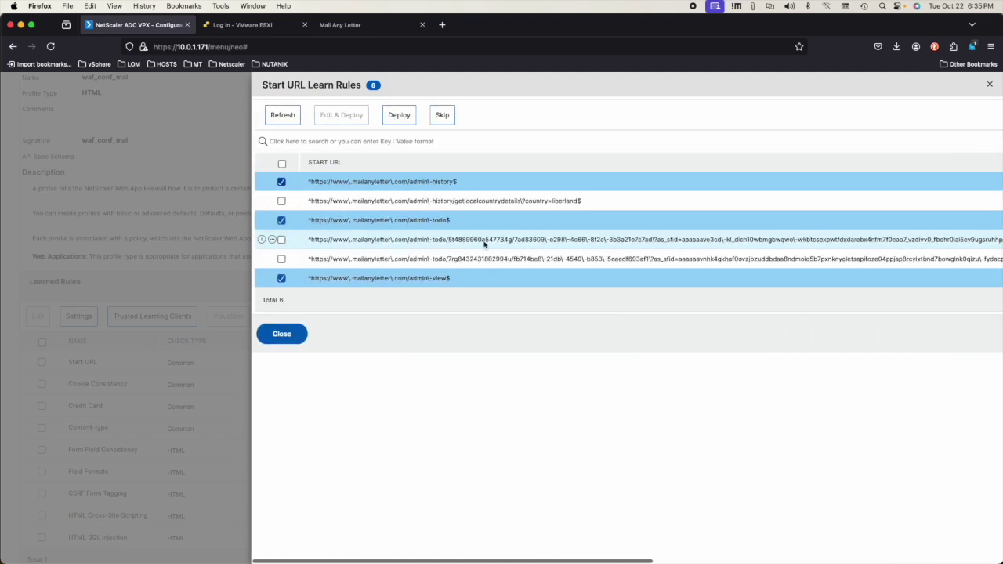
pyautogui.click(281, 221)
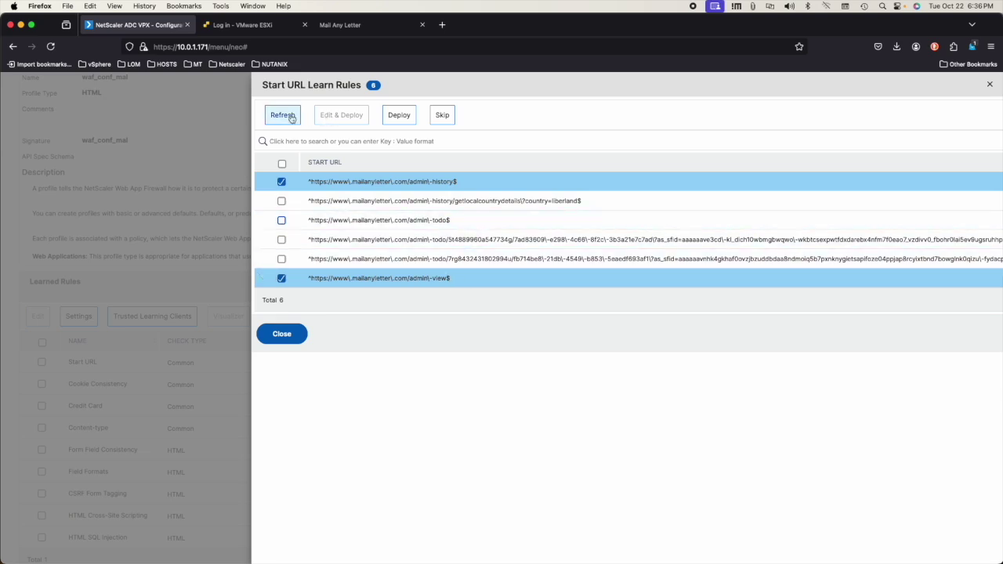
pyautogui.click(390, 118)
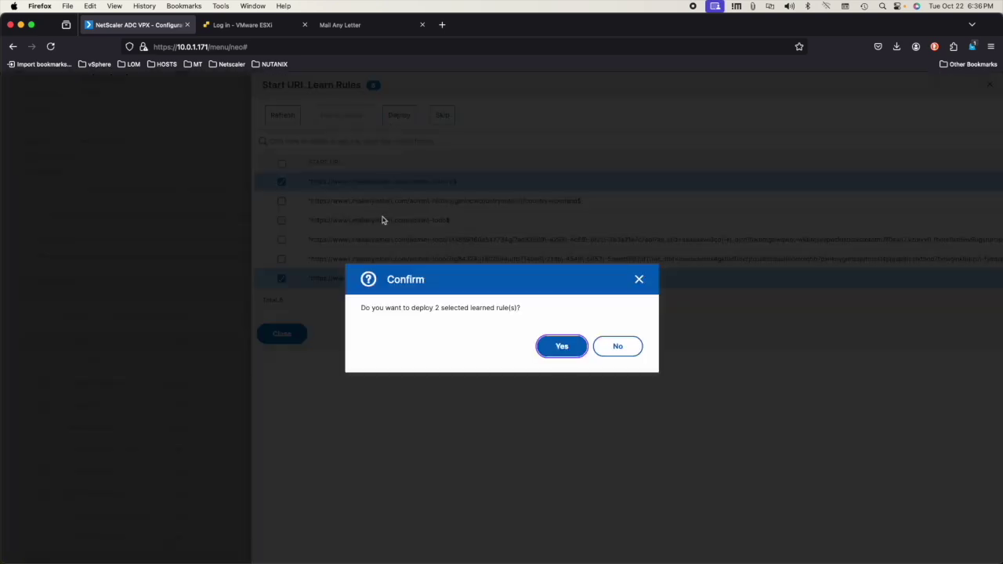
pyautogui.click(556, 349)
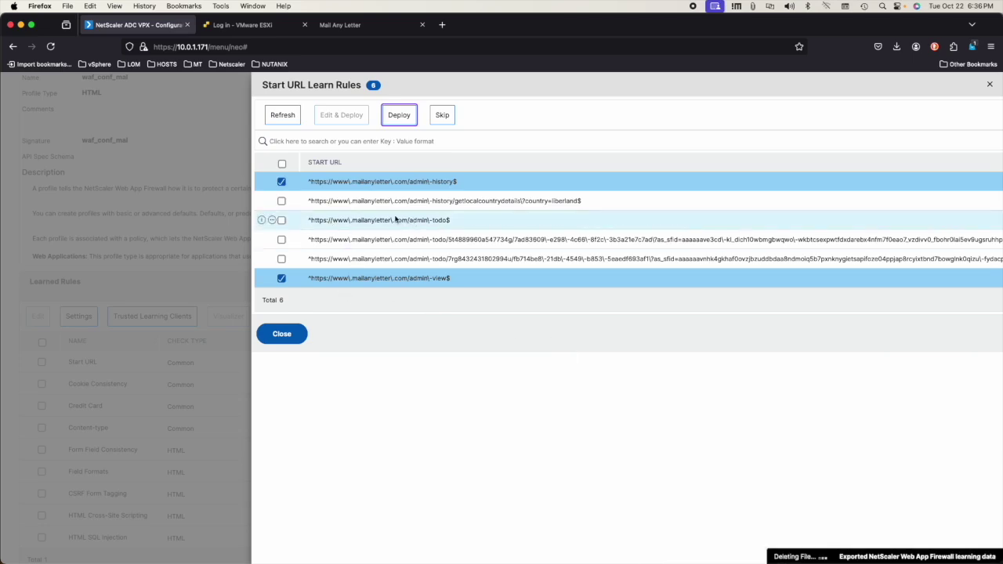
# Edit the learned getlocalcountrydetails Start URL rule so it ends in country=.+$ and deploy it
pyautogui.click(272, 182)
pyautogui.click(296, 226)
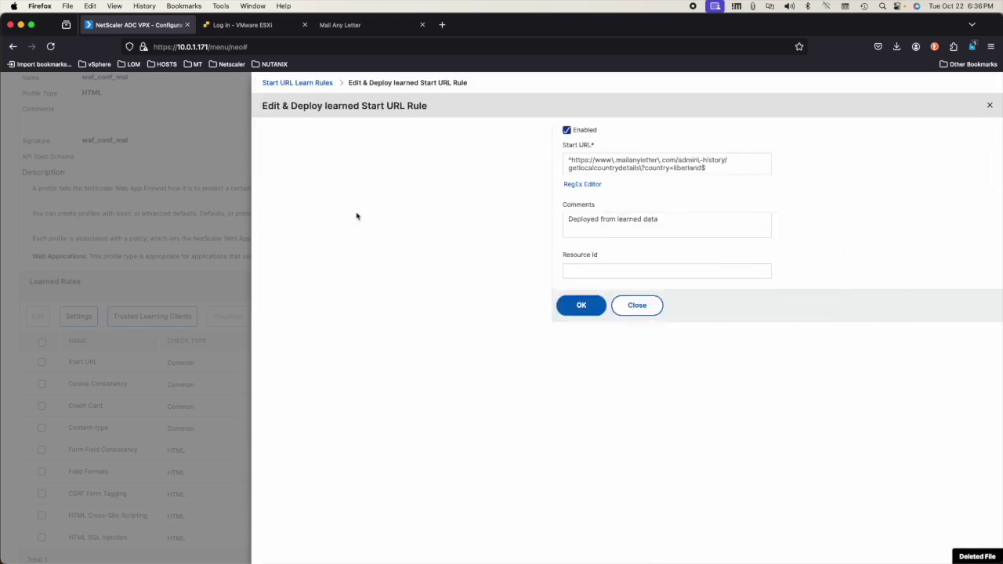
pyautogui.click(399, 169)
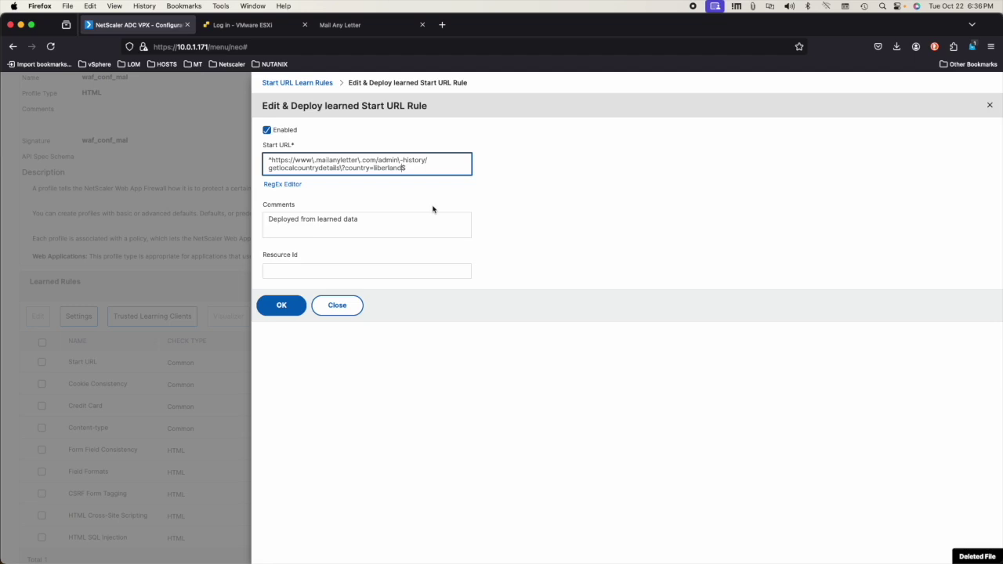
pyautogui.press('BackSpace')
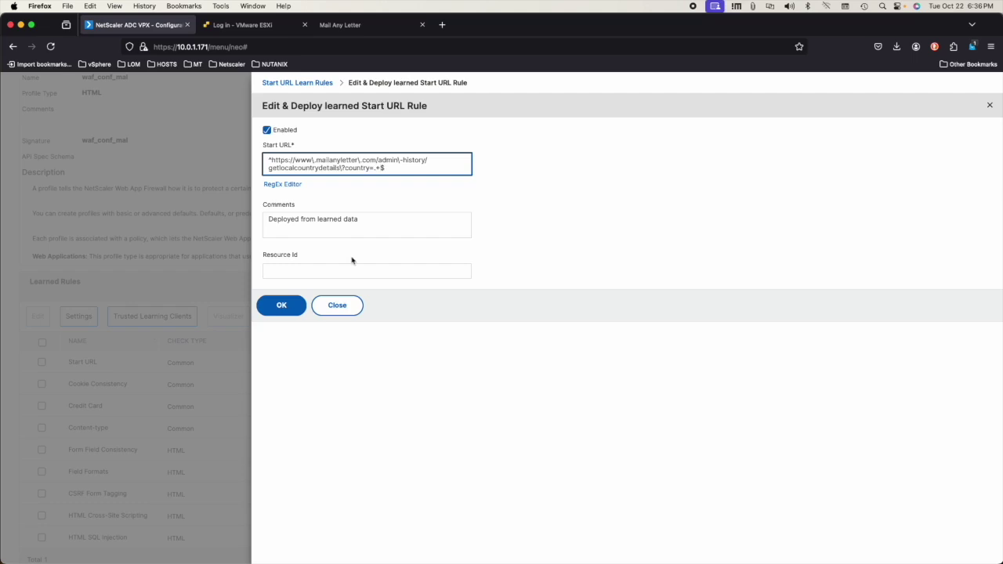
pyautogui.click(282, 306)
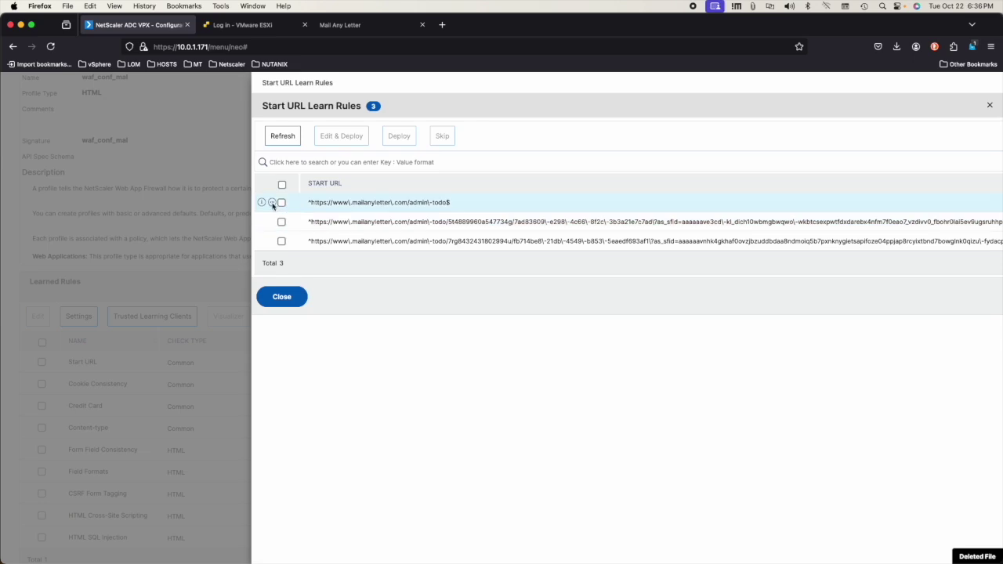
# Edit the learned admin-todo Start URL so it ends in admin\-todo\.+$, deploy it, and close the learned rules list
pyautogui.click(272, 202)
pyautogui.click(298, 247)
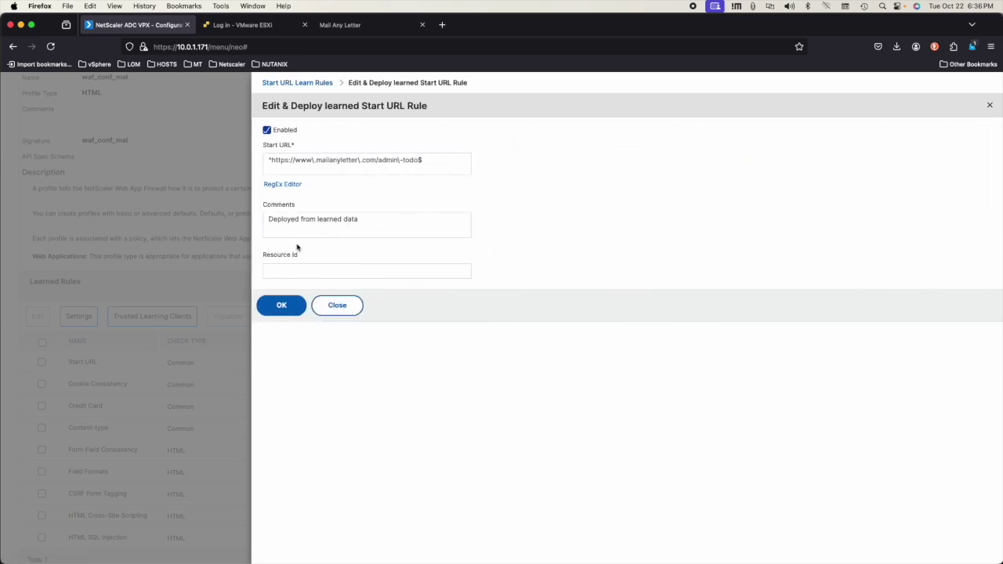
pyautogui.click(420, 160)
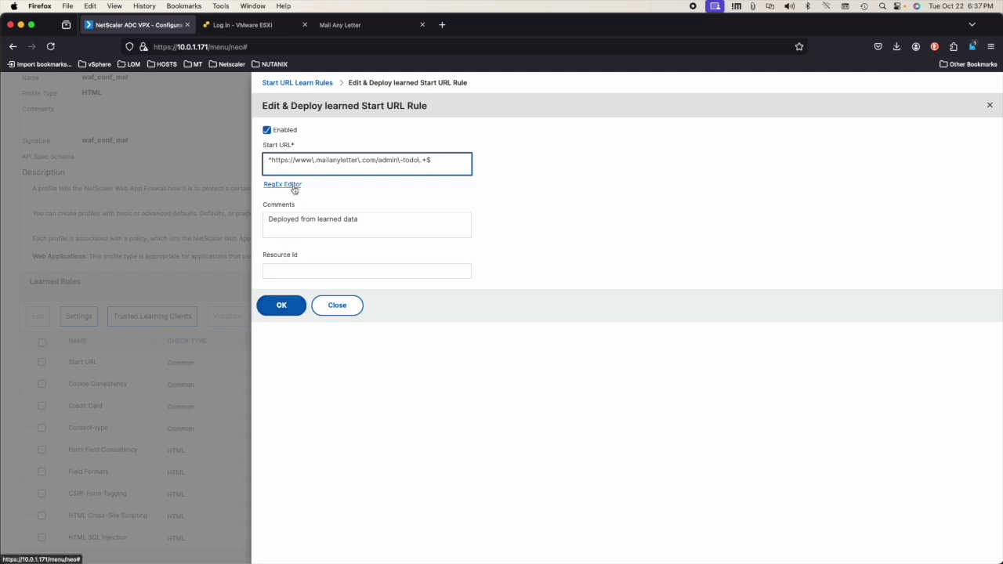
pyautogui.click(282, 304)
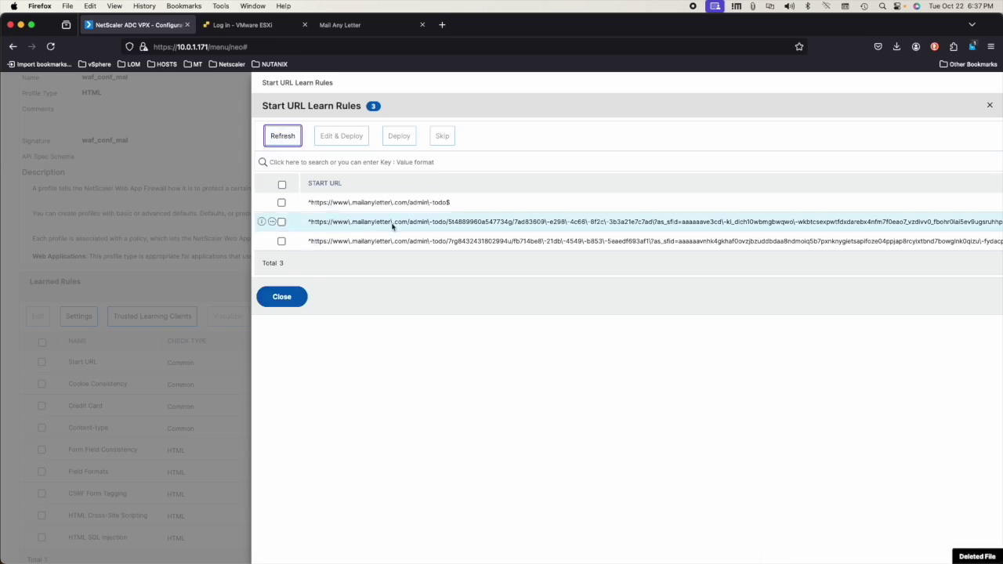
pyautogui.click(298, 295)
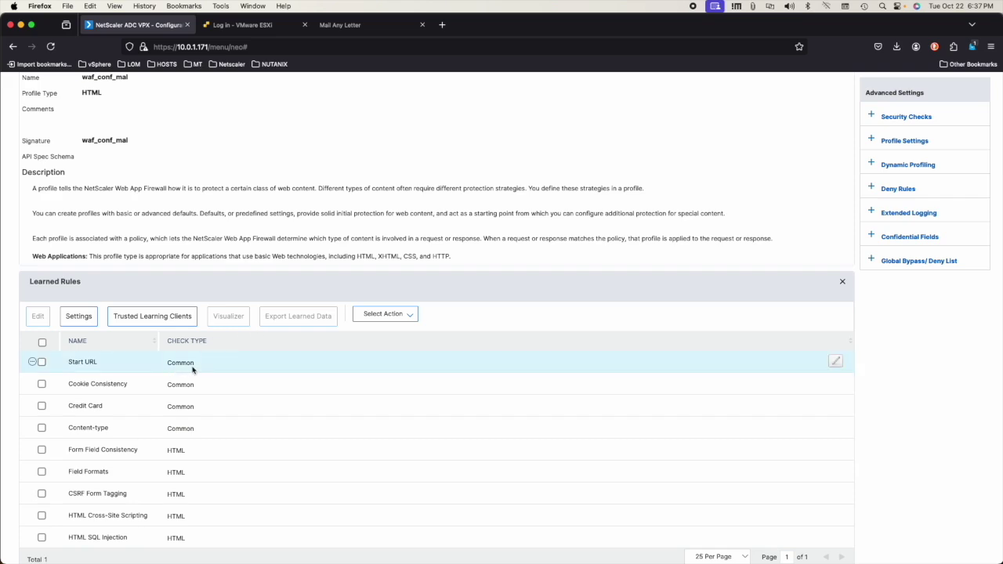
# Switch to the MailAnyLetter site and log in with the Liberland admin's saved e-mail and password
pyautogui.scroll(3, 306, 320)
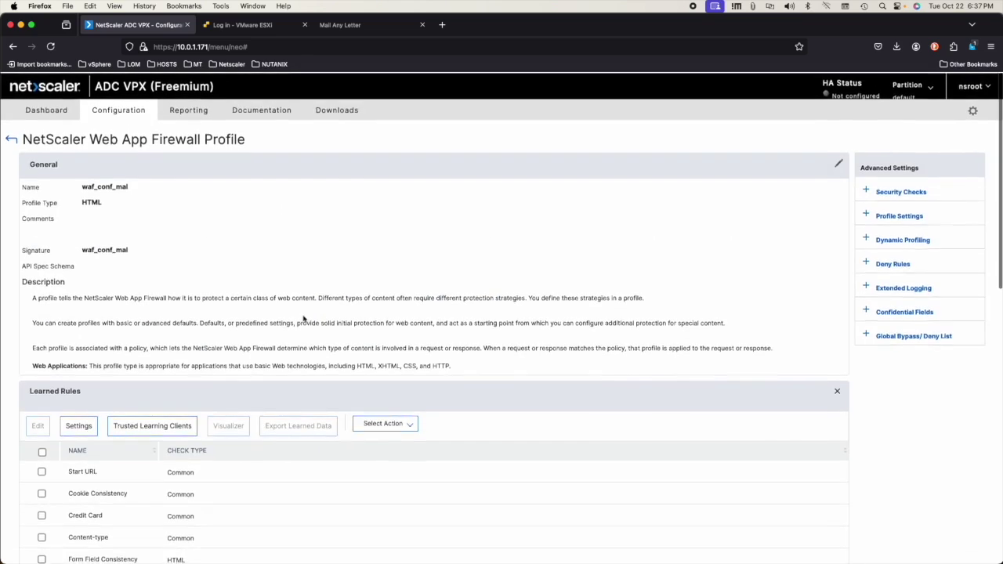
pyautogui.click(340, 27)
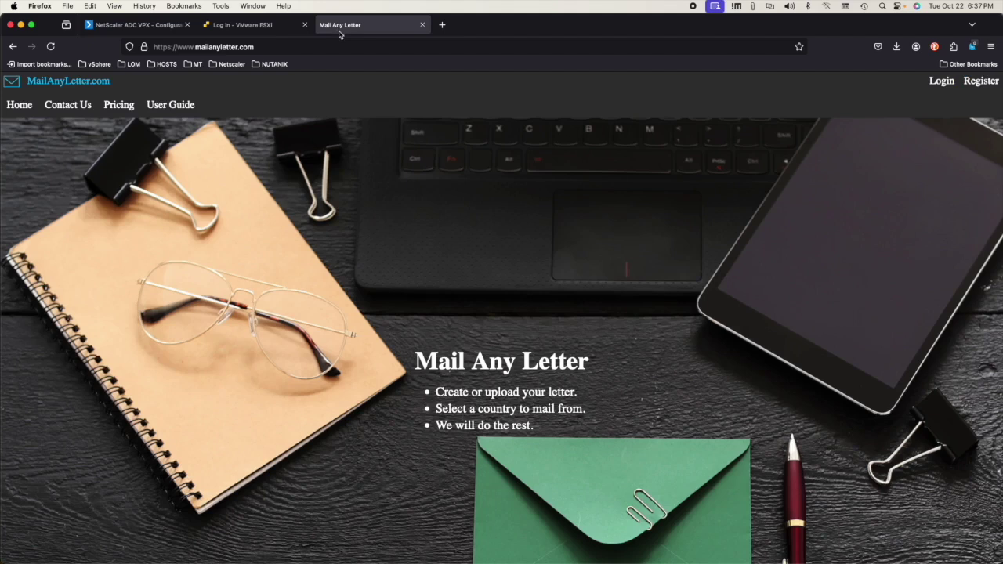
pyautogui.click(951, 82)
pyautogui.click(342, 228)
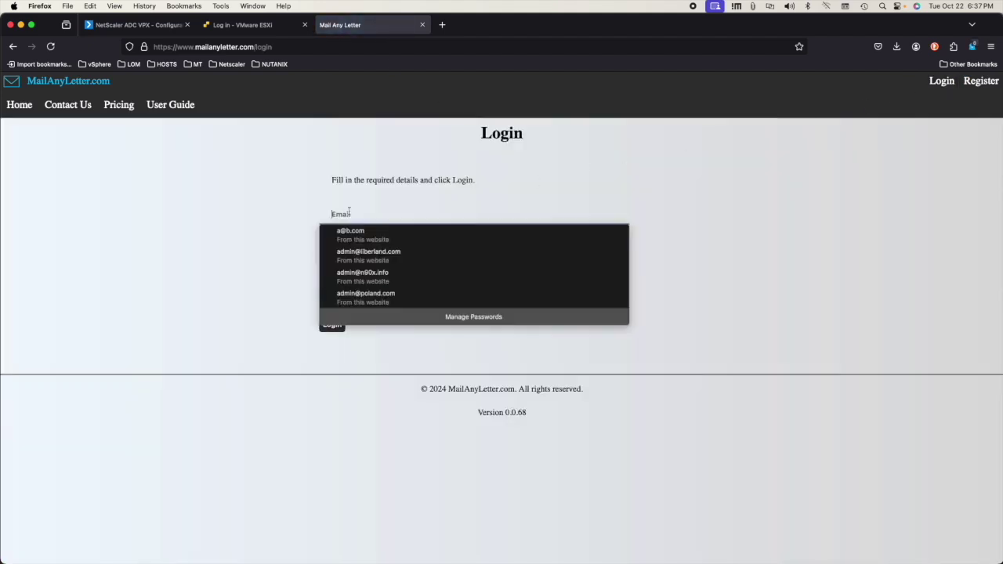
pyautogui.click(367, 254)
pyautogui.click(334, 323)
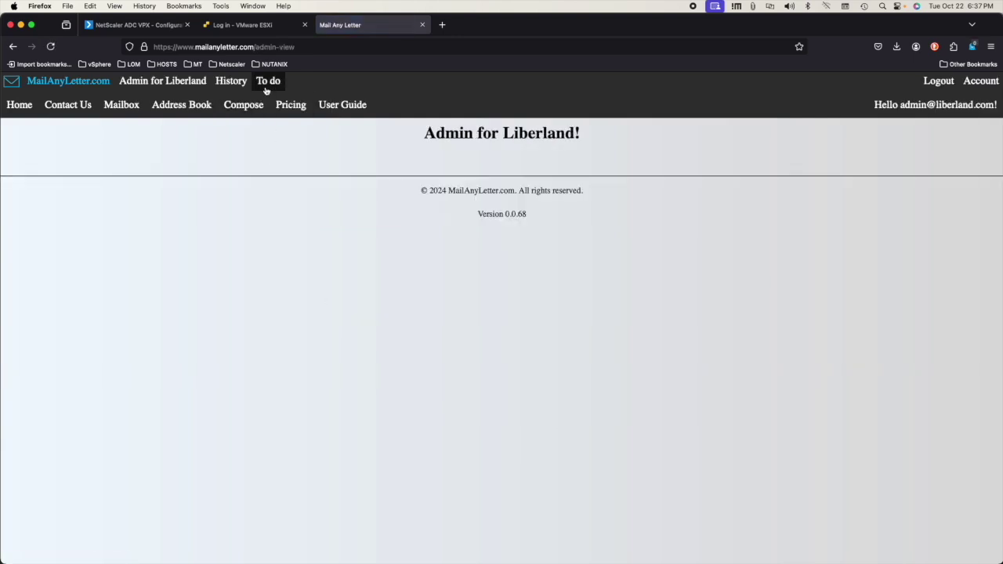
# View three different print-and-mail tasks from the admin to-do list, returning to the list after each one
pyautogui.click(266, 89)
pyautogui.click(647, 203)
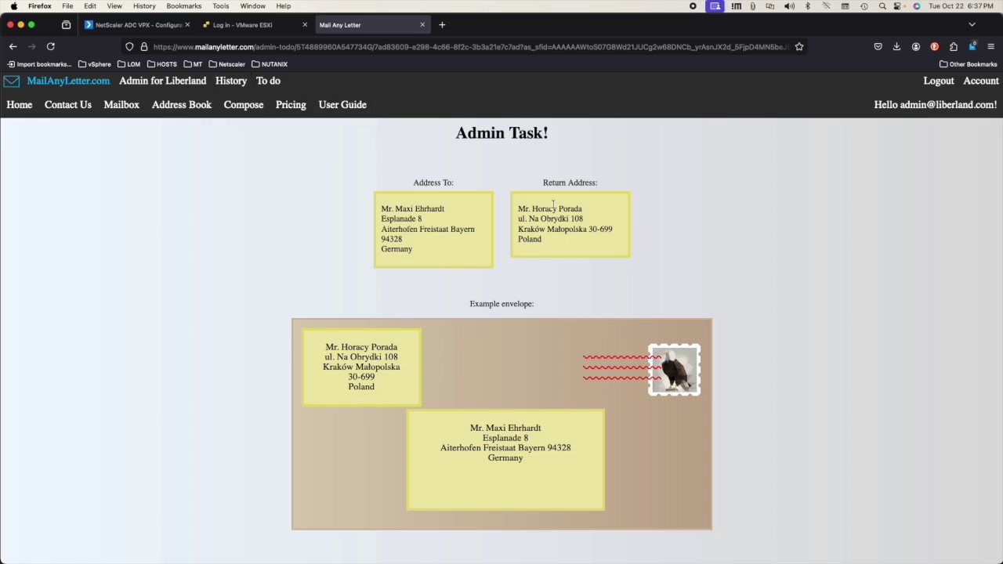
pyautogui.click(266, 81)
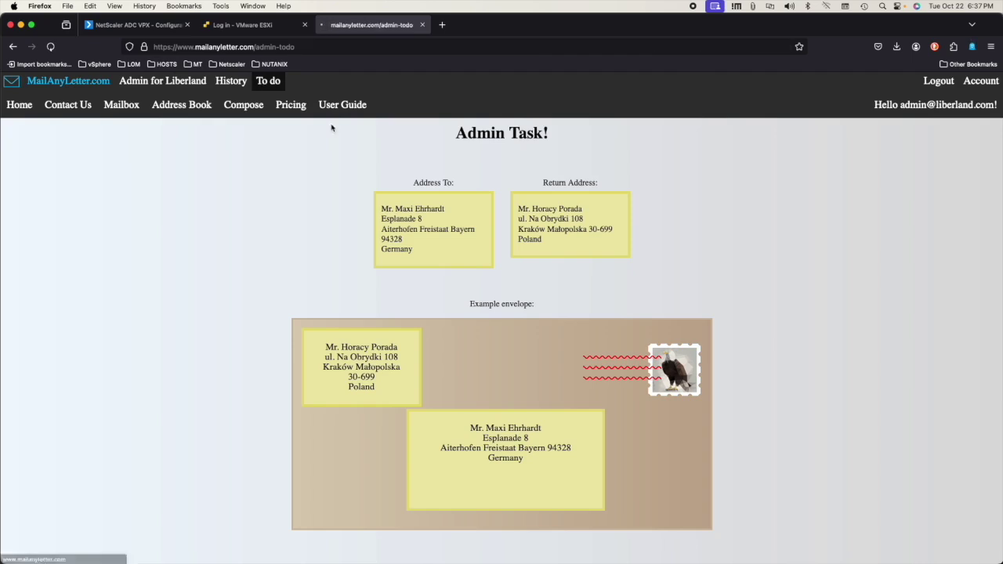
pyautogui.click(634, 235)
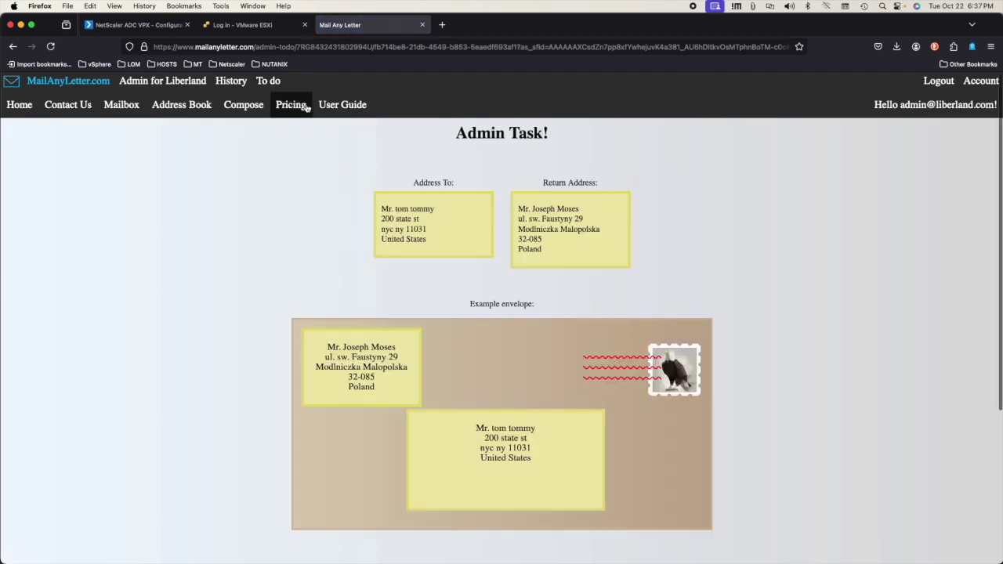
pyautogui.click(268, 82)
pyautogui.click(636, 221)
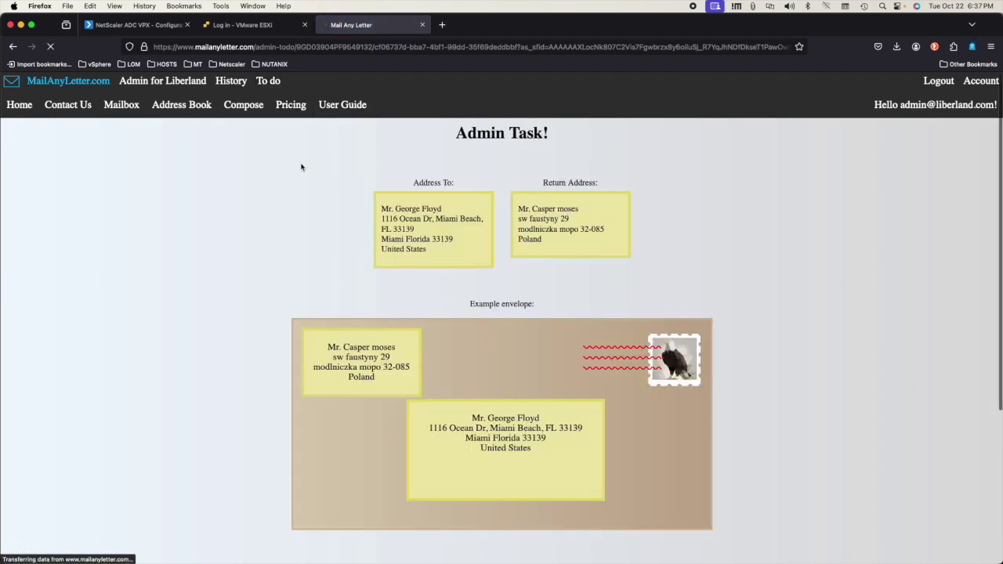
pyautogui.click(266, 83)
# Expand Liberland's order history details, try the Today and This Month filters, clear them, and close the details
pyautogui.click(231, 81)
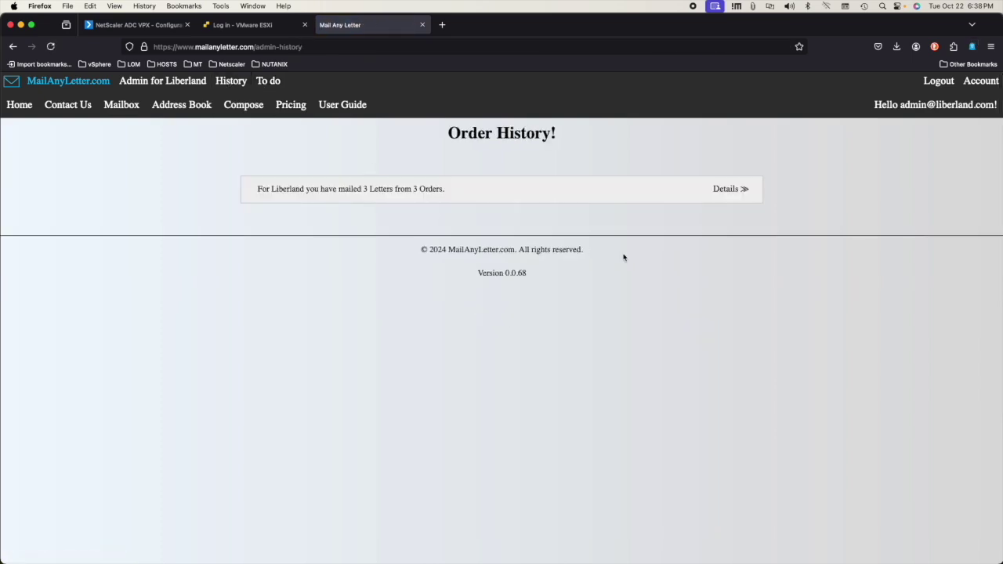
pyautogui.click(729, 189)
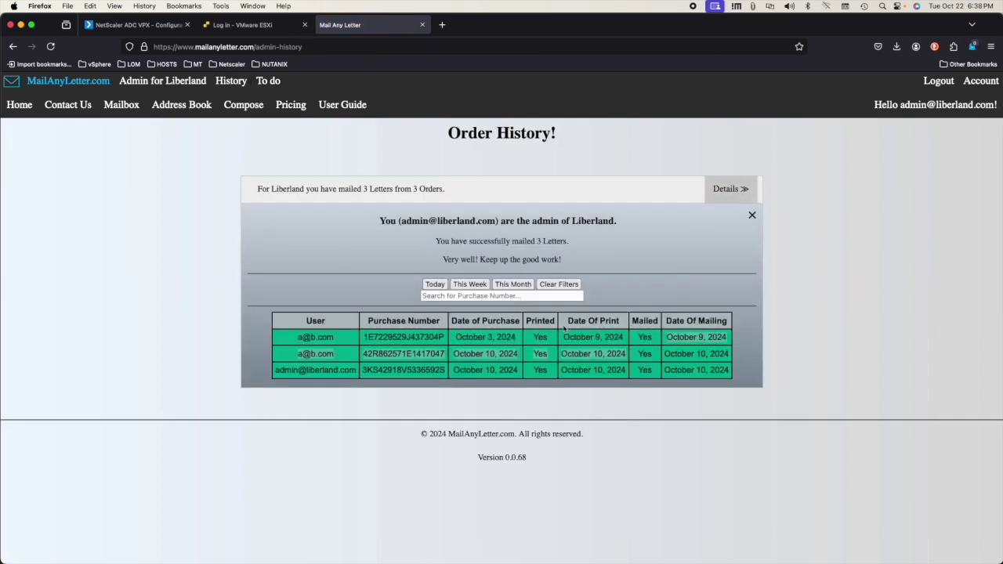
pyautogui.click(435, 284)
pyautogui.click(507, 286)
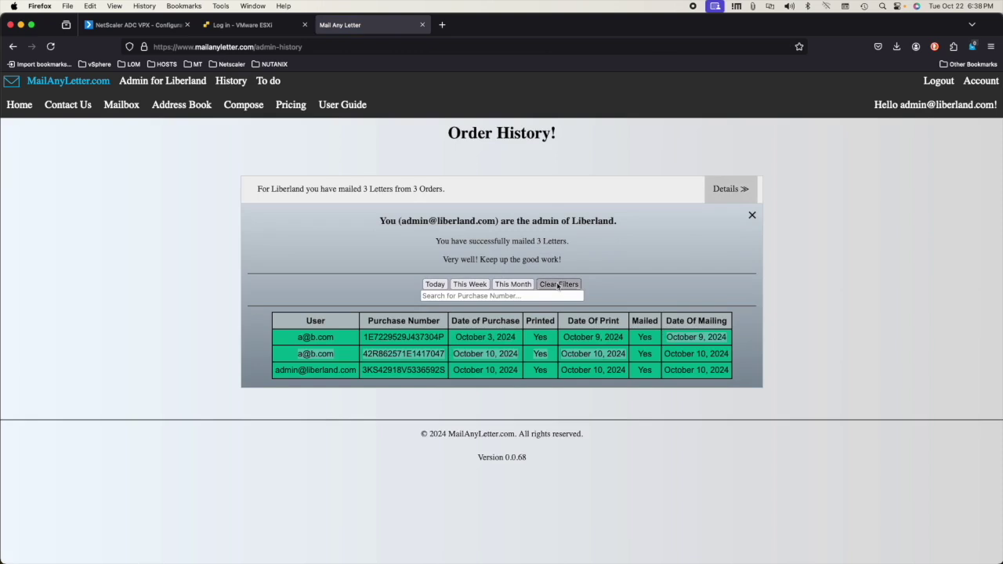
pyautogui.click(752, 217)
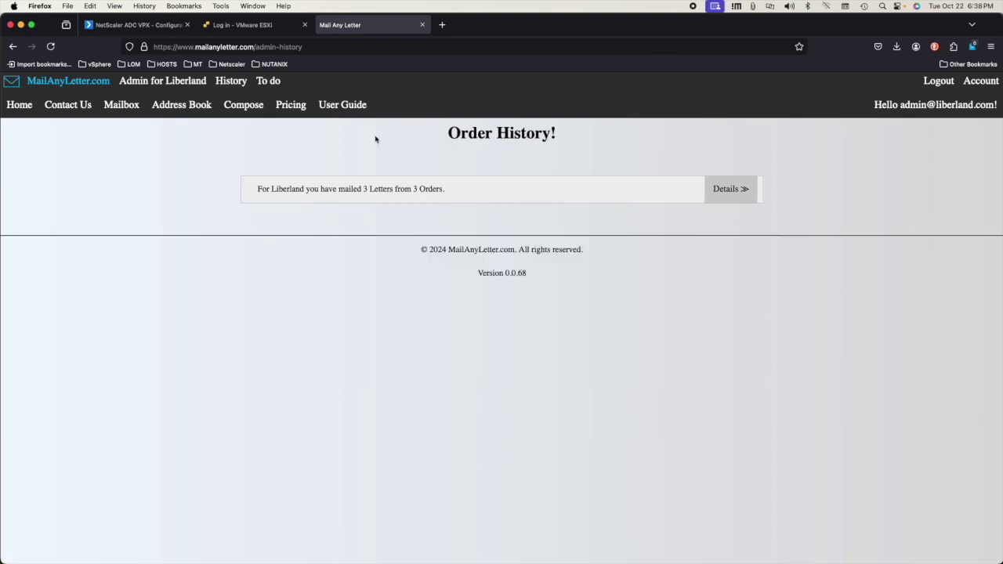
# Switch back to the NetScaler Web App Firewall profile and open the learned Start URL rules
pyautogui.click(171, 29)
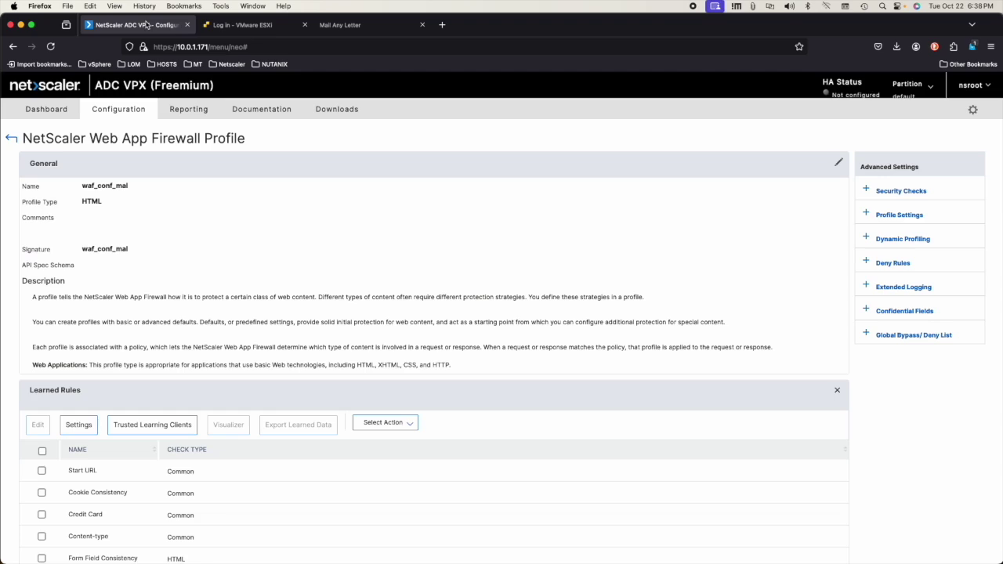
pyautogui.scroll(-3, 209, 343)
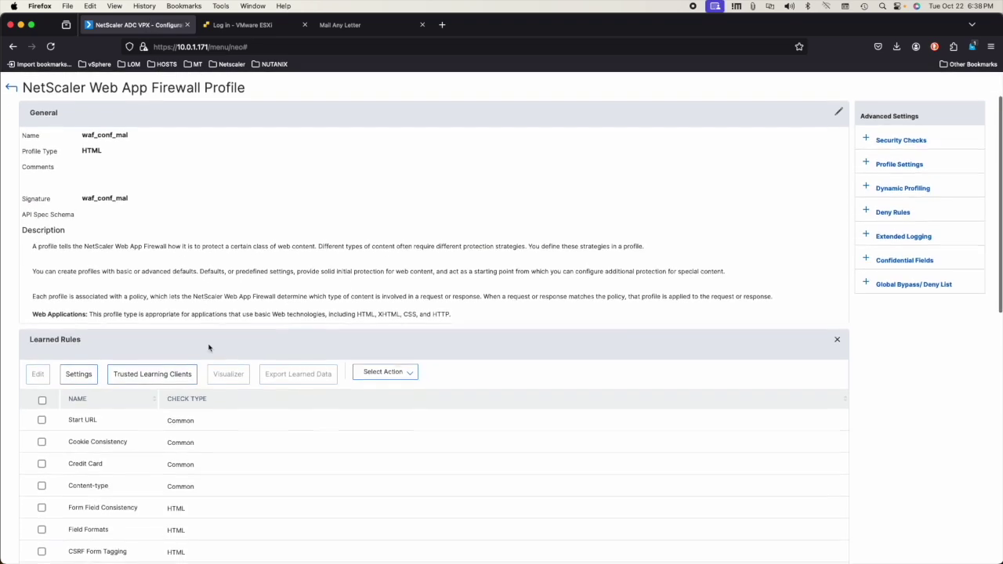
pyautogui.rightClick(32, 413)
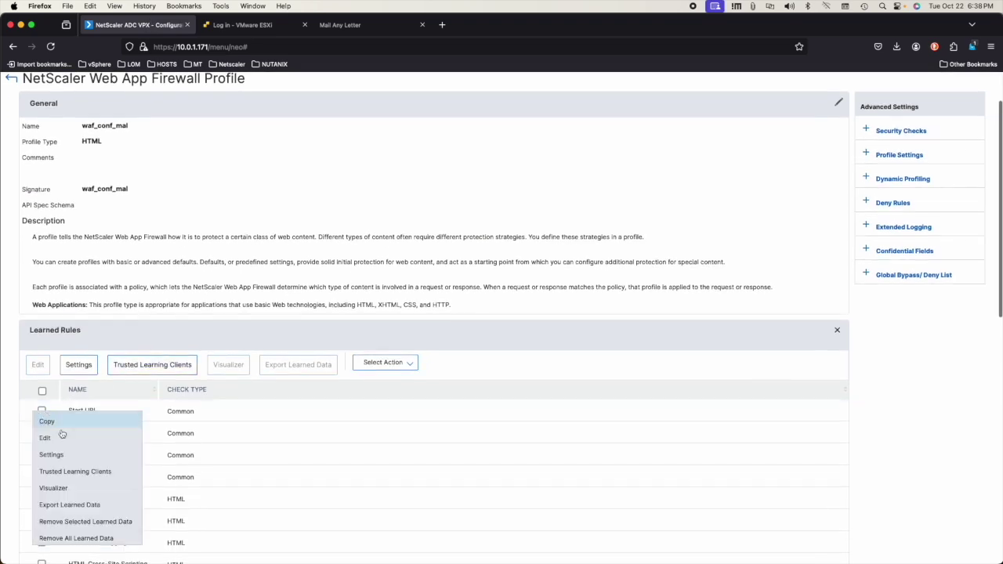
pyautogui.click(65, 444)
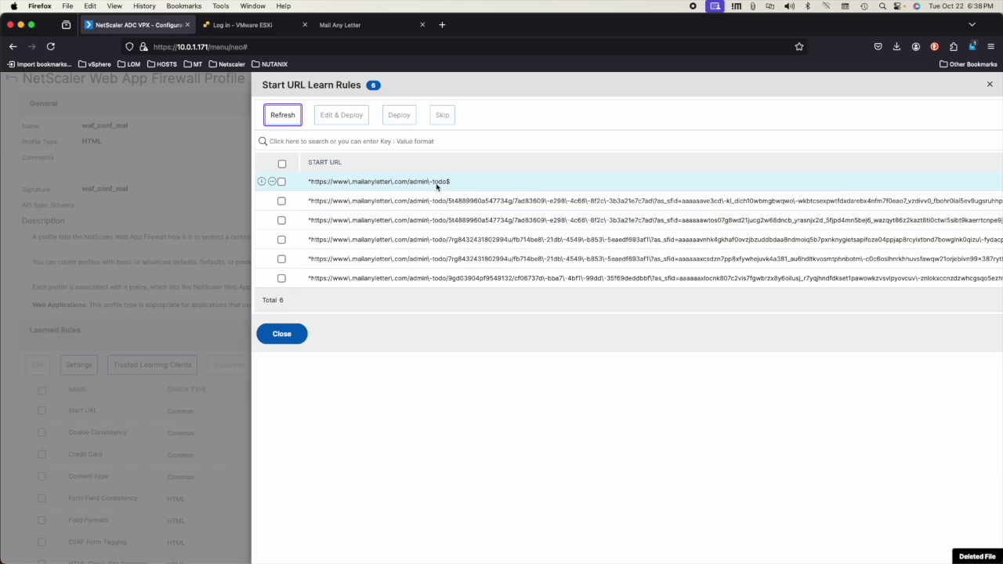
# Deploy the learned Start URL rule that ends at admin-todo, confirm the deployment, and close the learned rules list
pyautogui.click(282, 181)
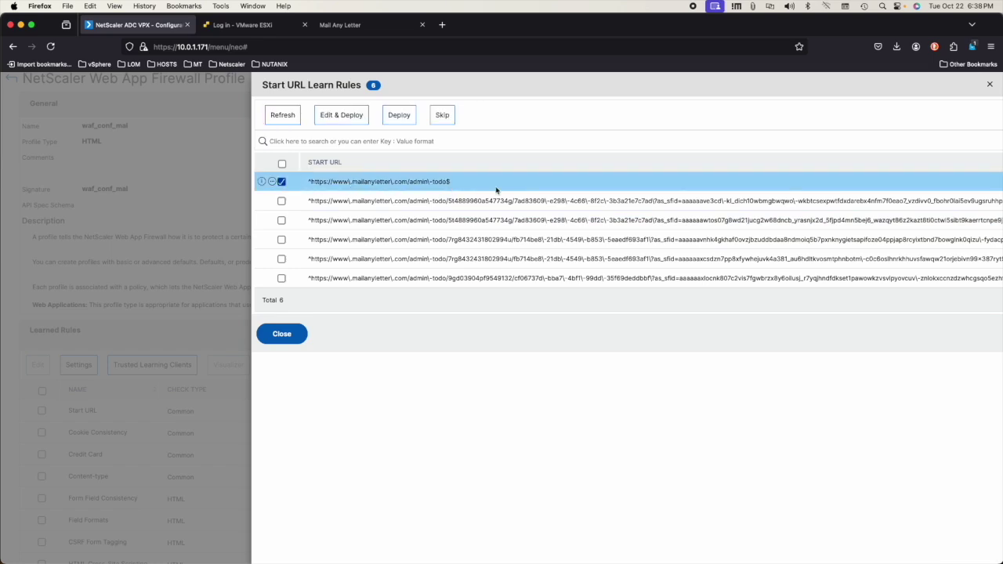
pyautogui.click(399, 117)
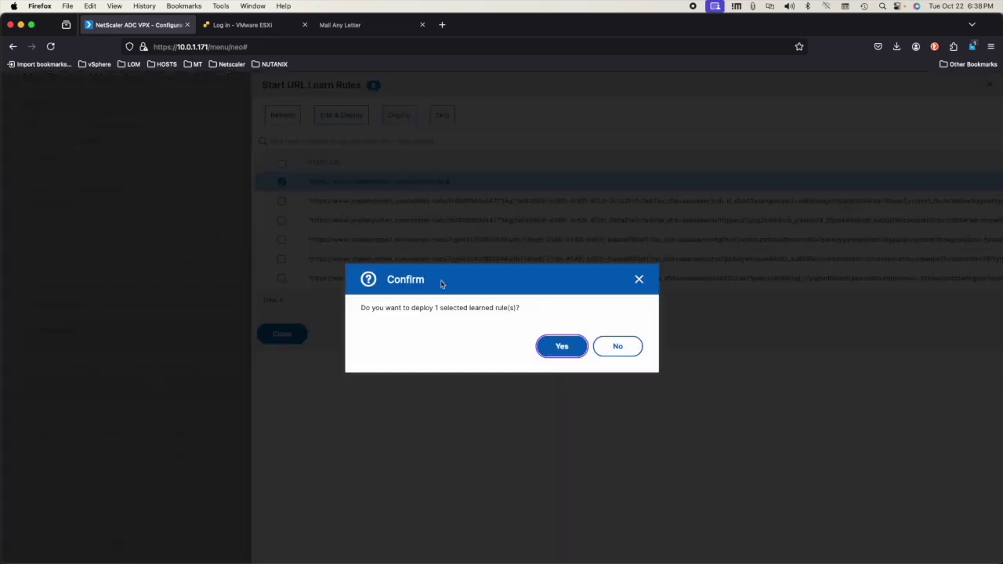
pyautogui.click(551, 349)
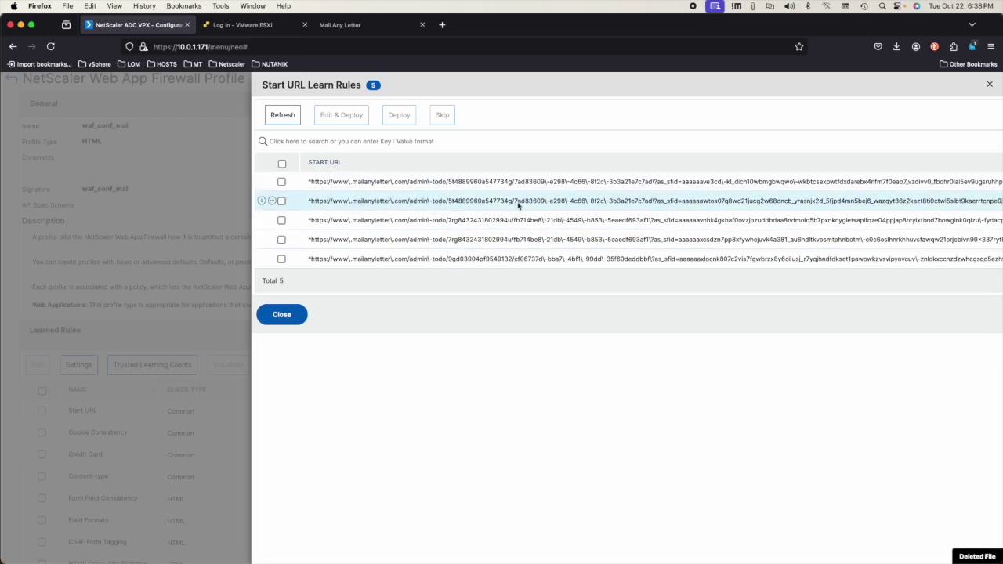
pyautogui.hscroll(1, 286, 315)
pyautogui.hscroll(1, 287, 315)
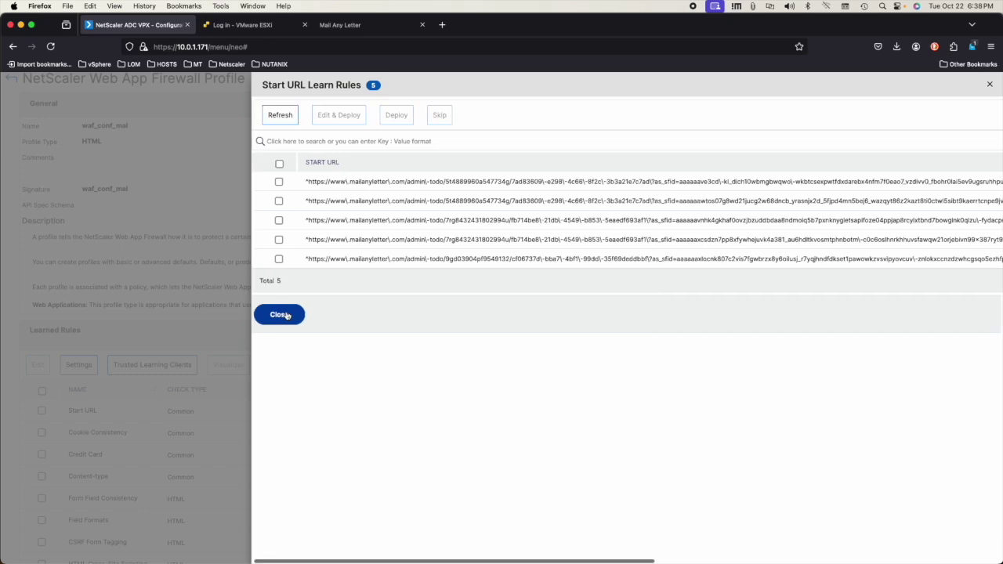
pyautogui.click(287, 315)
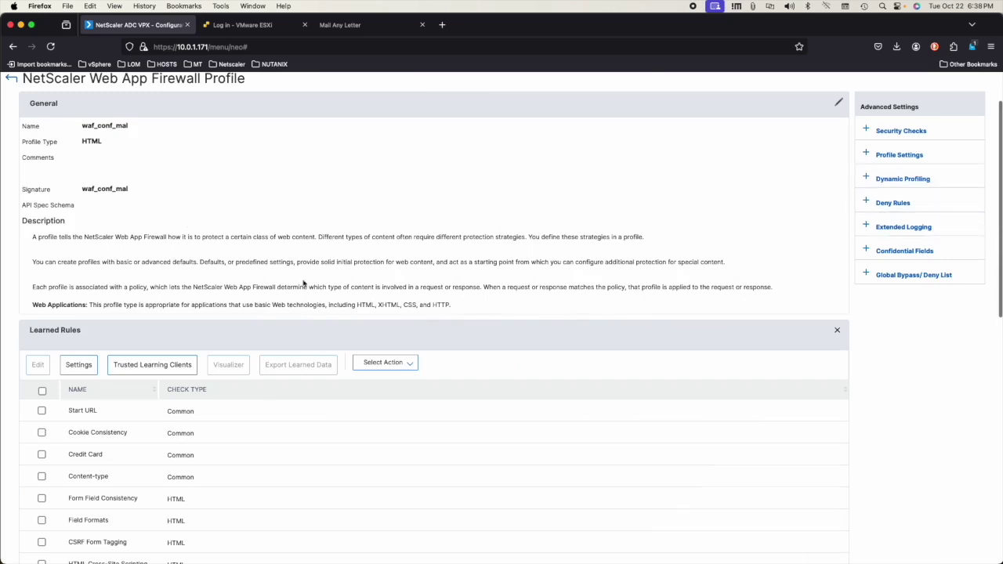
# Review the profile's Start URL relaxation rules, including the admin-todo entries, and close the list
pyautogui.scroll(-10, 305, 282)
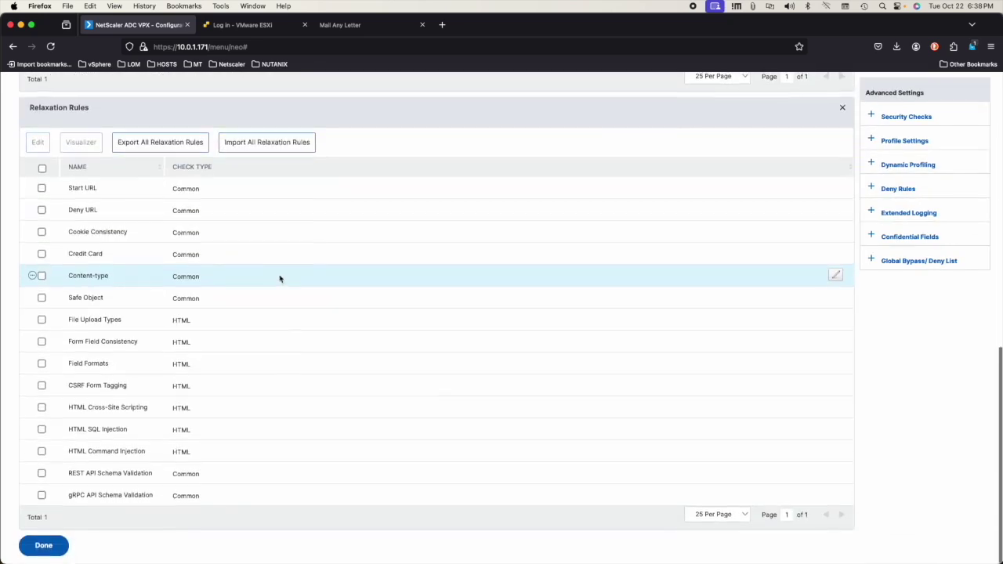
pyautogui.click(34, 188)
pyautogui.click(53, 216)
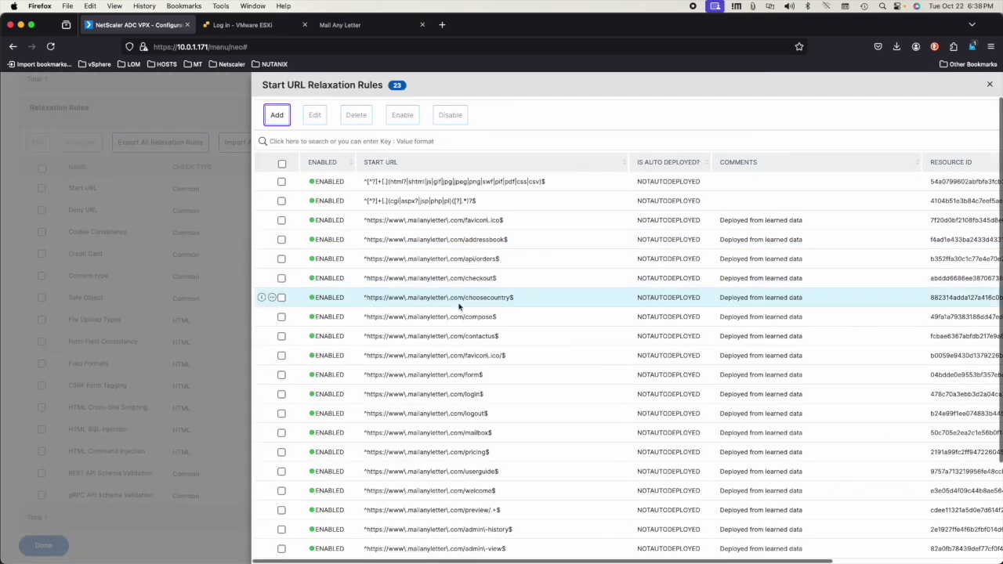
pyautogui.scroll(-3, 459, 309)
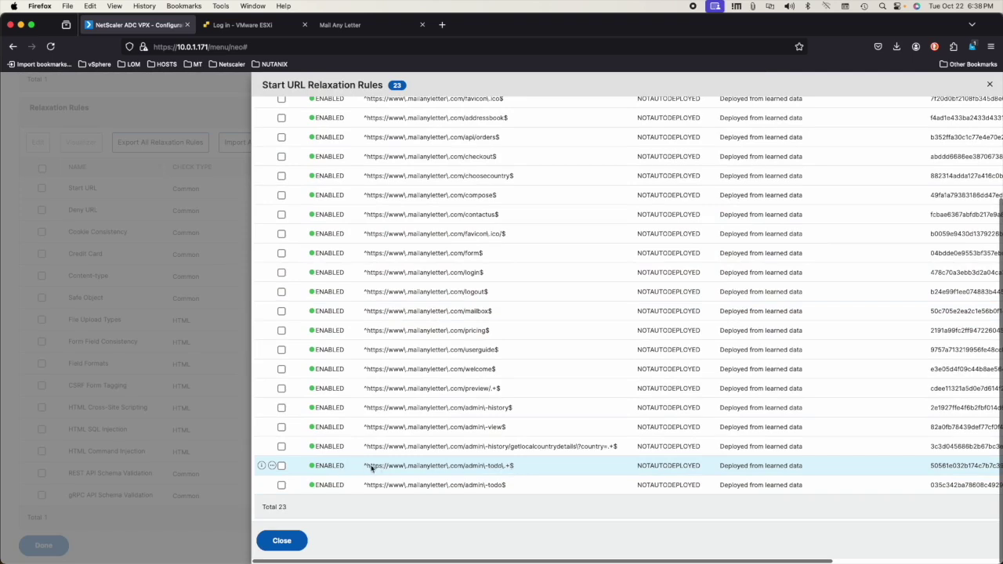
pyautogui.click(281, 540)
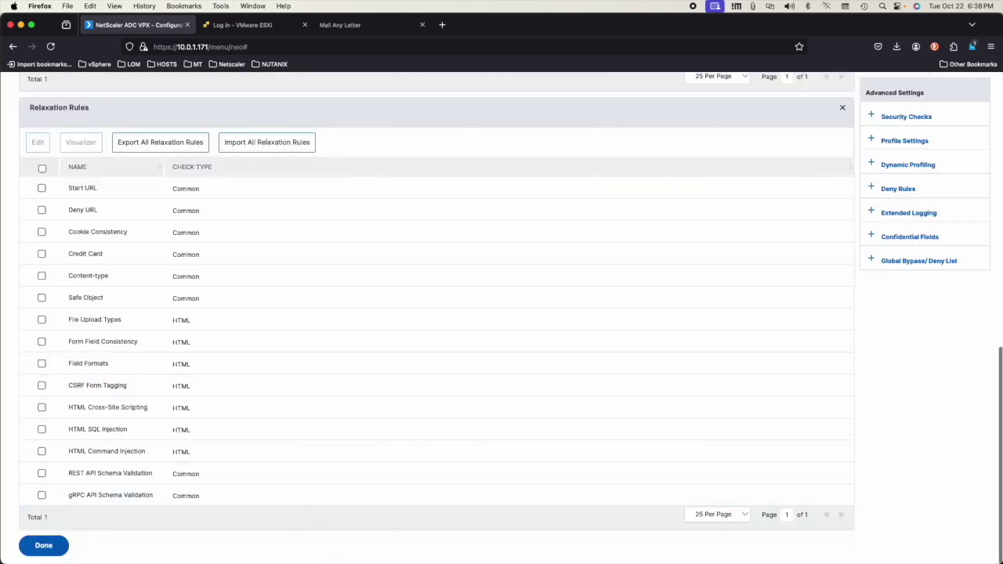
# Enable Block for the Start URL security check, finish editing the profile, and save the configuration
pyautogui.scroll(5, 182, 329)
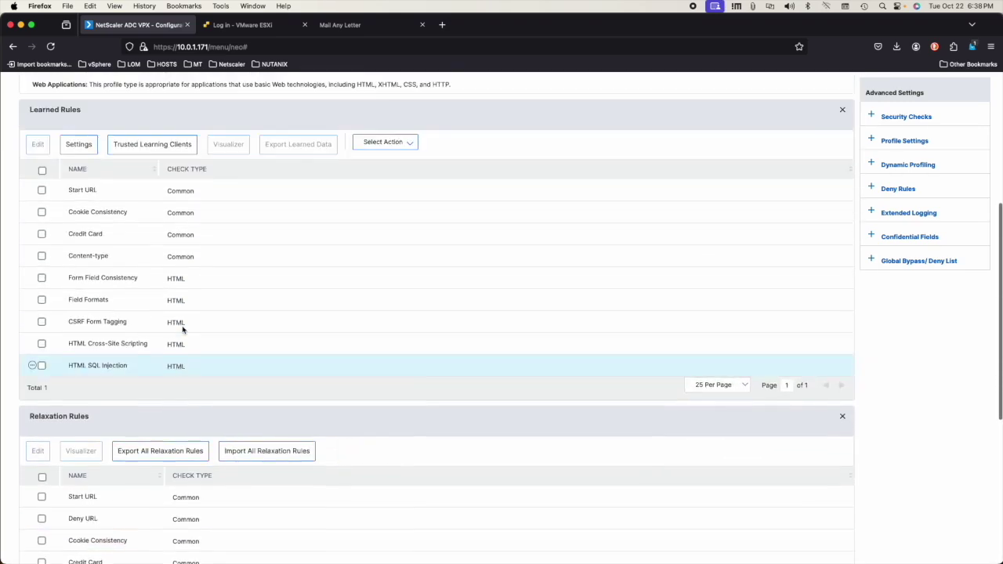
pyautogui.scroll(5, 183, 329)
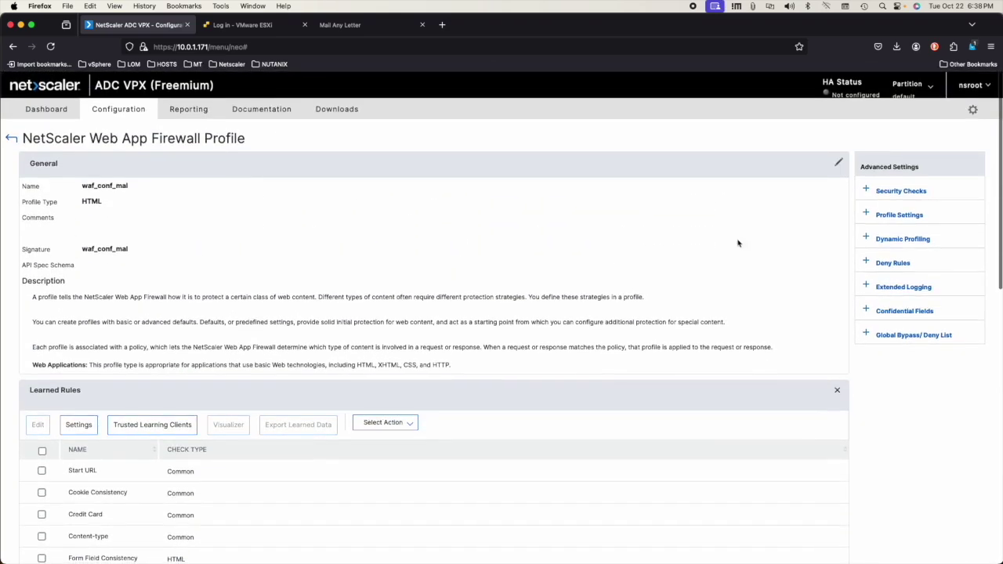
pyautogui.click(878, 191)
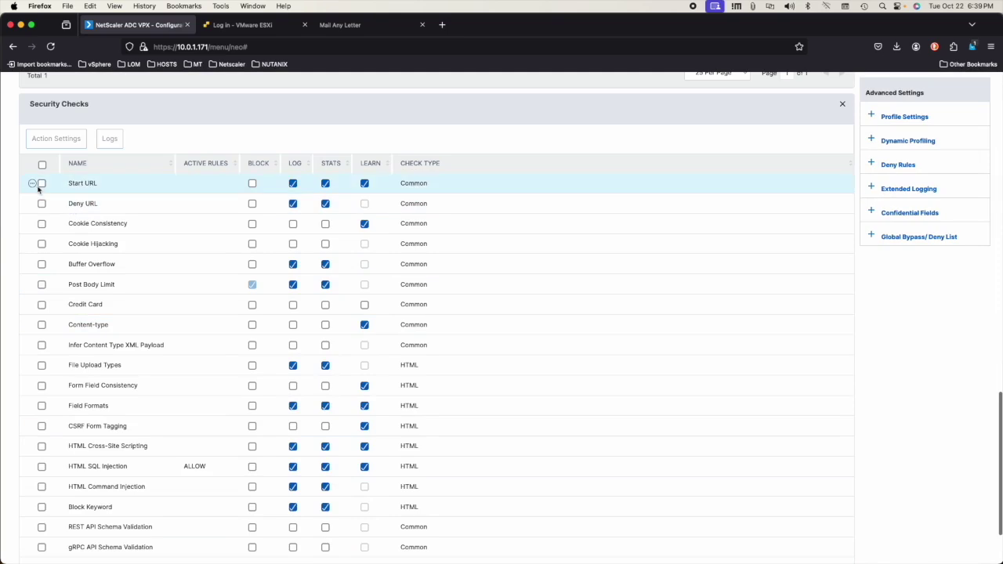
pyautogui.click(251, 183)
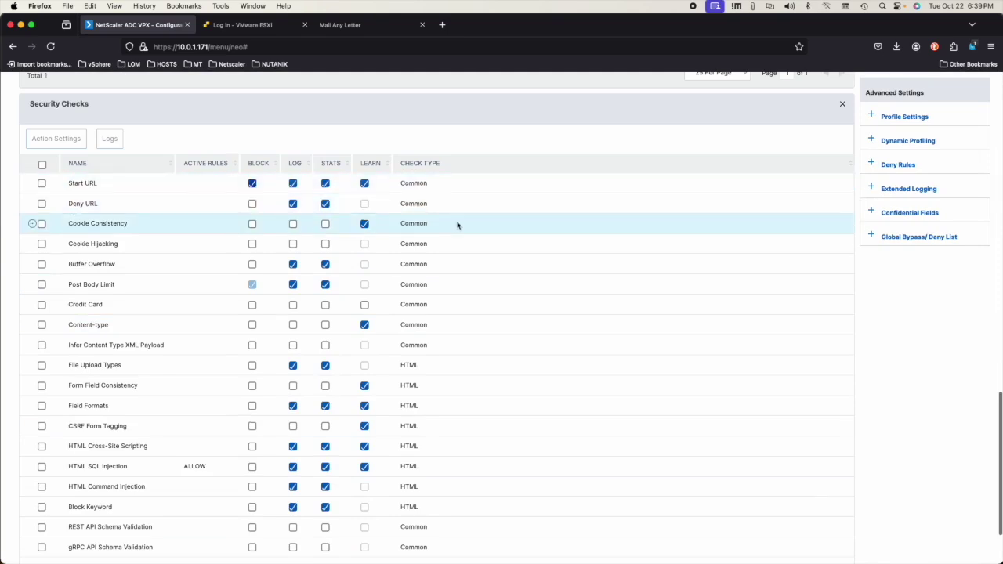
pyautogui.scroll(20, 463, 224)
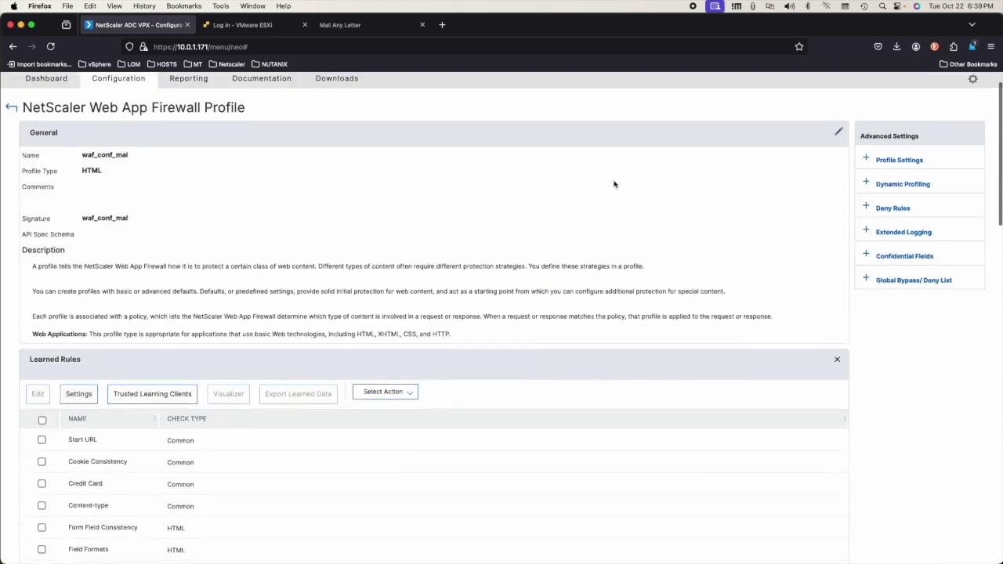
pyautogui.scroll(-15, 261, 226)
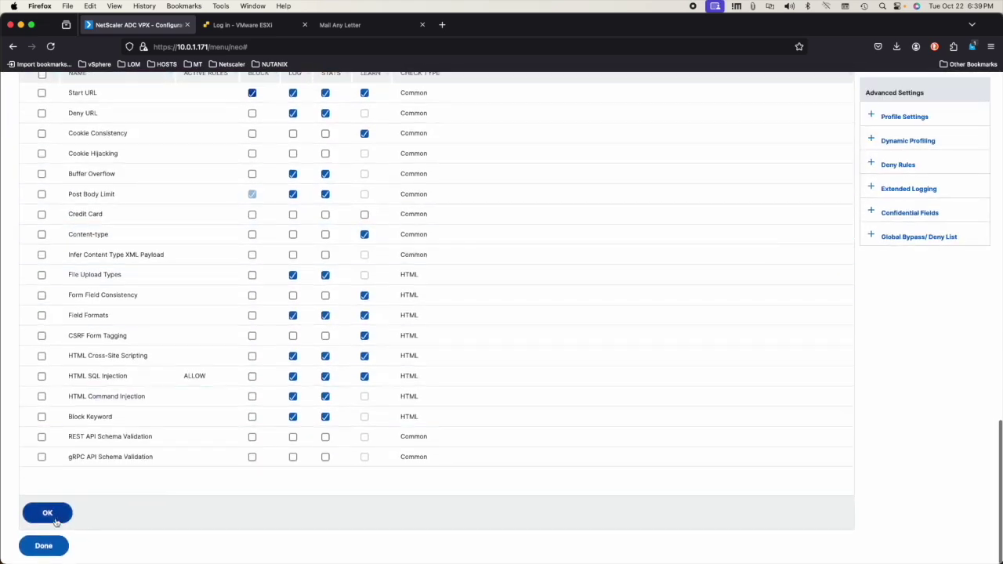
pyautogui.click(43, 545)
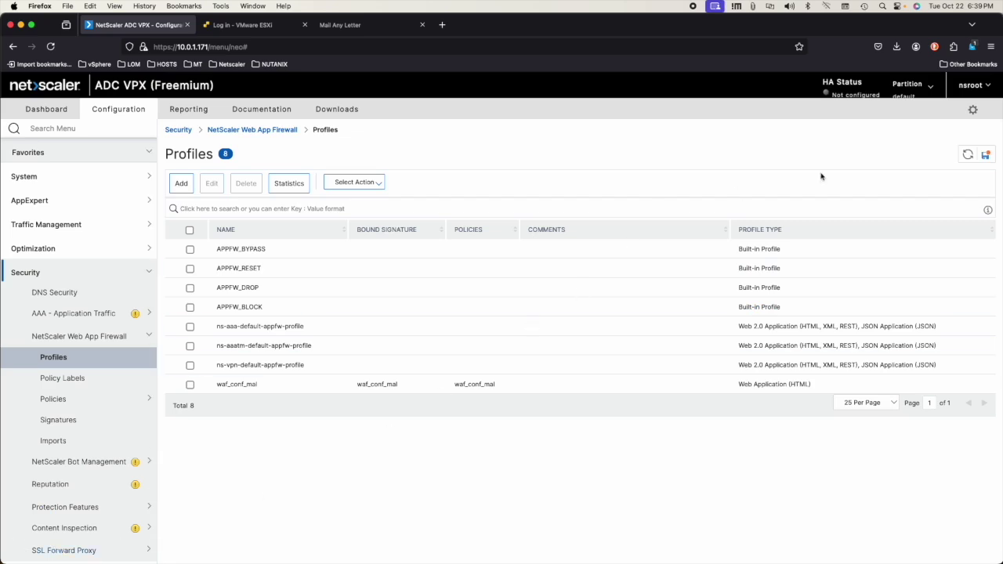
pyautogui.click(986, 154)
pyautogui.click(565, 345)
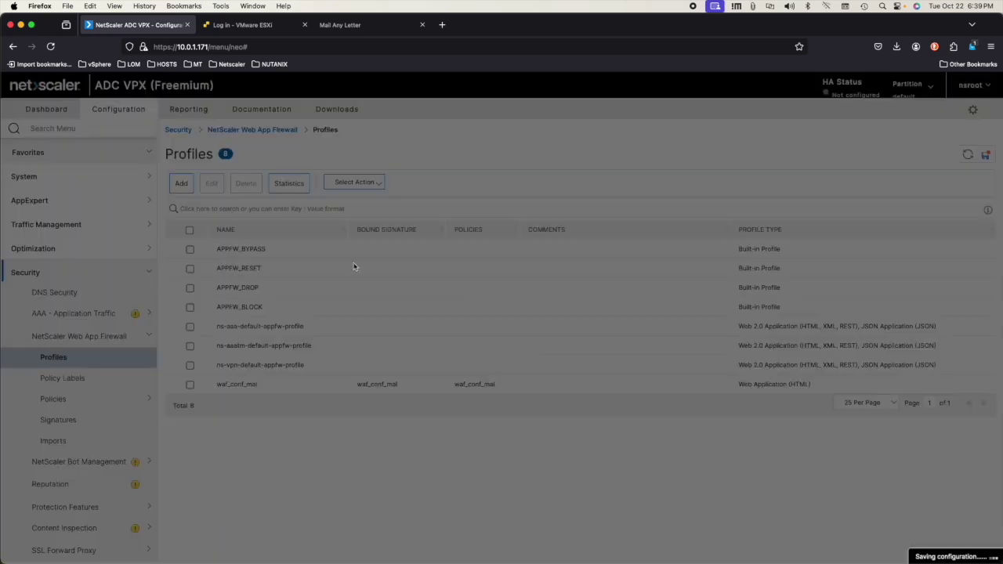
# Switch to the MailAnyLetter site, log out the Liberland admin, and log in with the regular user's saved e-mail and password
pyautogui.click(351, 27)
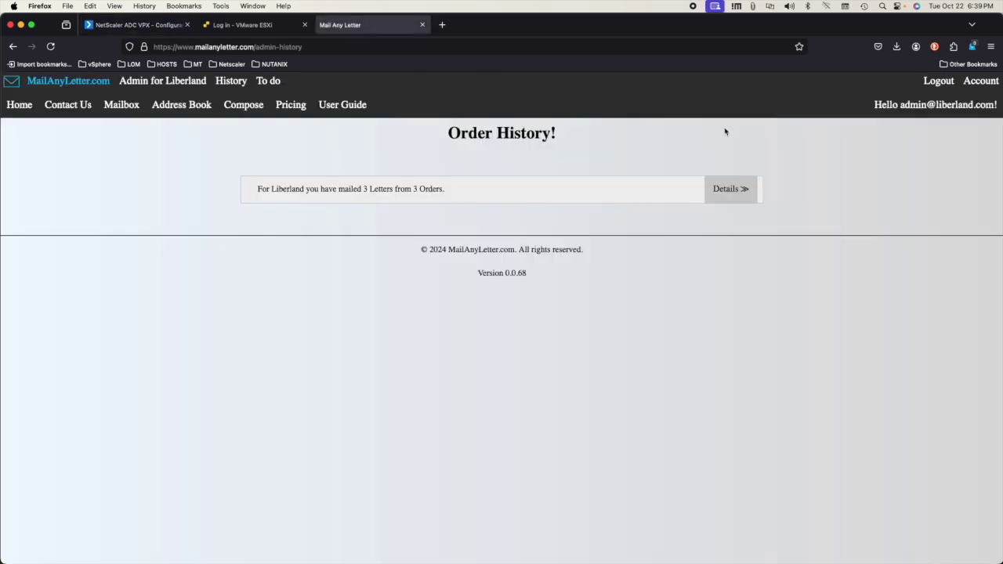
pyautogui.click(937, 81)
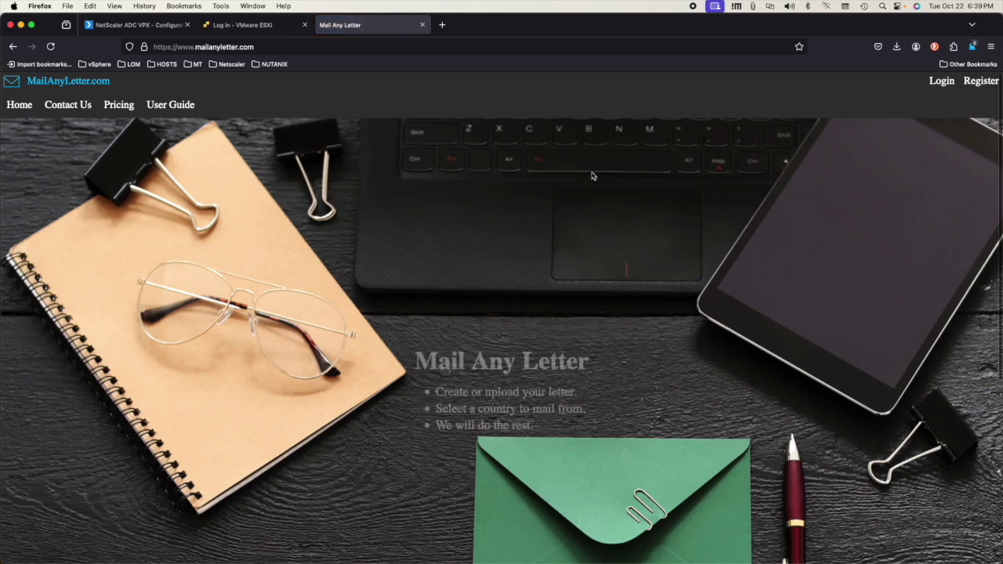
pyautogui.click(932, 83)
pyautogui.click(376, 212)
pyautogui.click(367, 230)
pyautogui.click(332, 325)
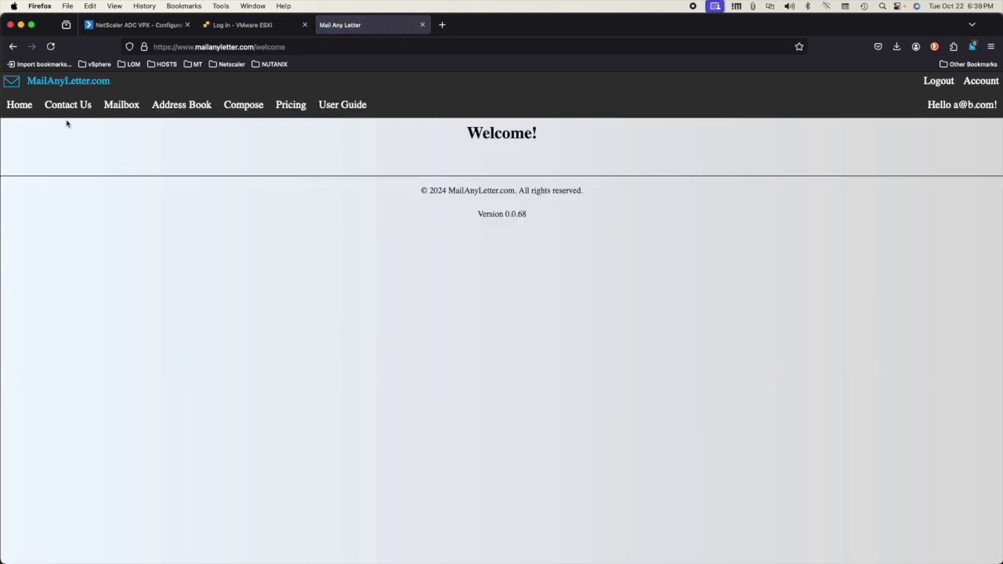
# Check the Home, Contact Us, Mailbox, Address Book, Compose and User Guide pages as the regular user
pyautogui.click(27, 107)
pyautogui.click(64, 107)
pyautogui.click(122, 106)
pyautogui.click(177, 108)
pyautogui.click(237, 107)
pyautogui.click(342, 106)
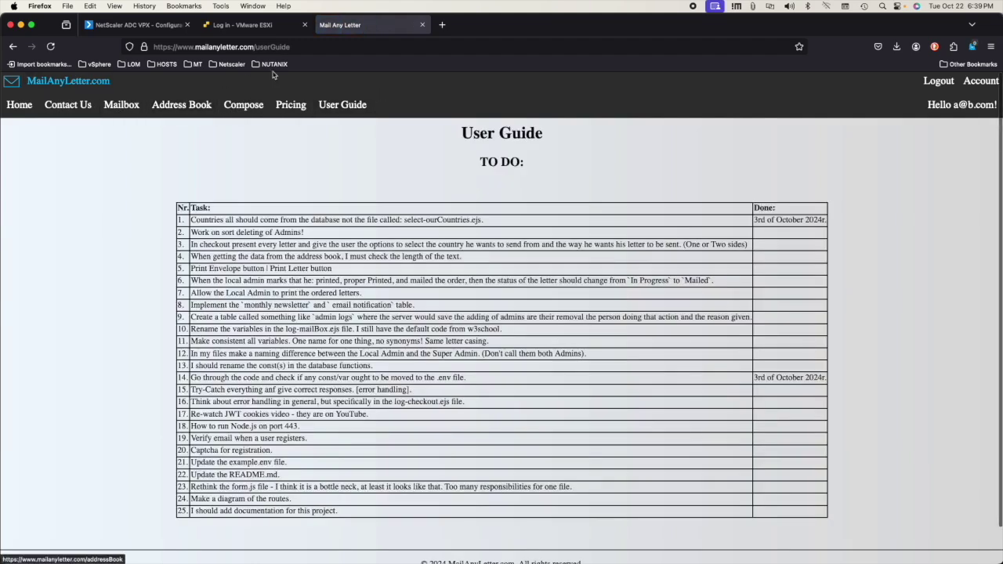
# Try to open the MailAnyLetter site's favicon.ico address directly in the browser
pyautogui.click(305, 50)
pyautogui.click(308, 47)
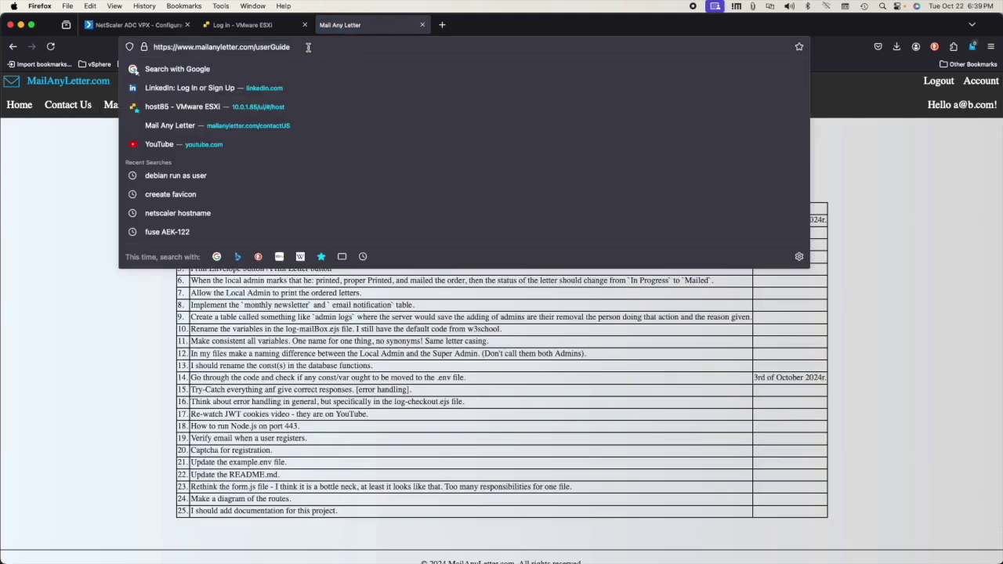
pyautogui.press('BackSpace')
pyautogui.press('BackSpace')
pyautogui.press('BackSpace')
pyautogui.press('BackSpace')
pyautogui.press('BackSpace')
pyautogui.write('fa')
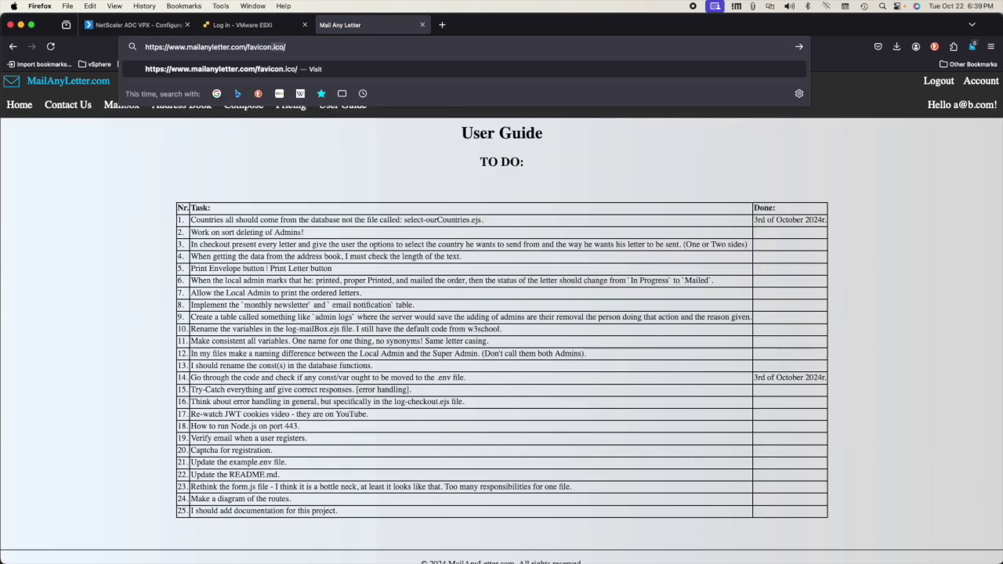
pyautogui.write('vicon.ico')
pyautogui.press('BackSpace')
pyautogui.press('Return')
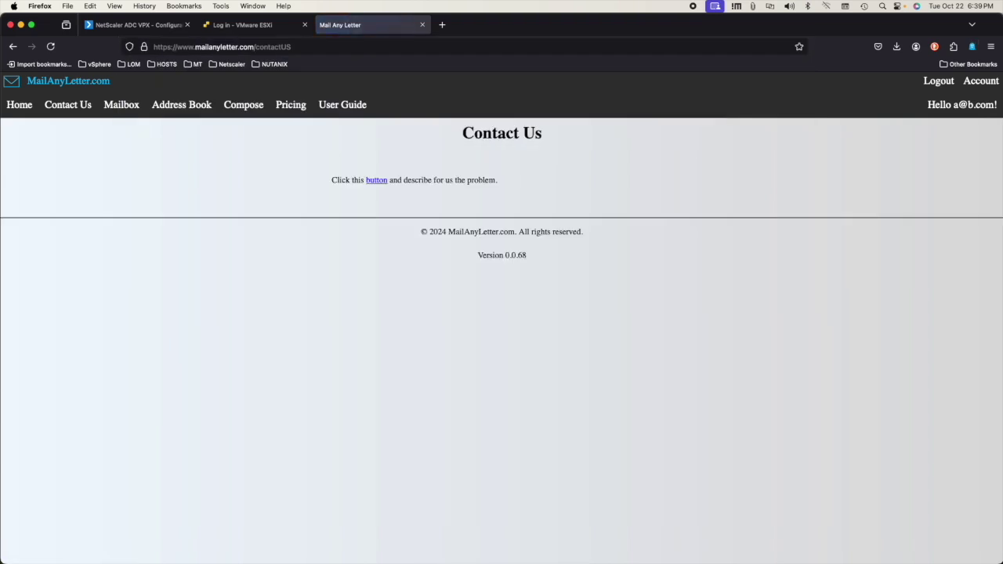
pyautogui.click(308, 46)
pyautogui.click(304, 47)
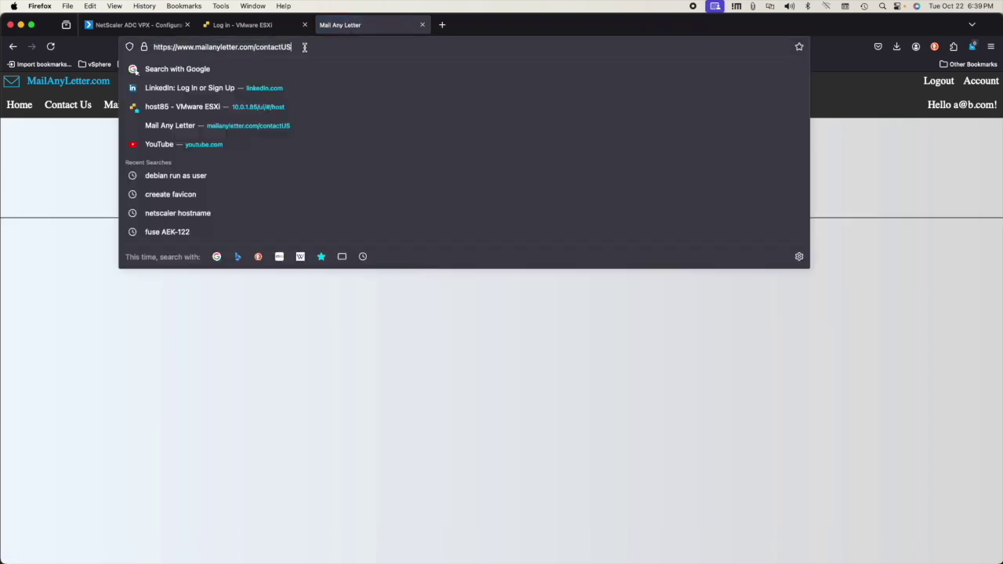
pyautogui.press('BackSpace')
pyautogui.press('BackSpace')
pyautogui.press('BackSpace')
pyautogui.press('BackSpace')
pyautogui.press('BackSpace')
pyautogui.press('BackSpace')
pyautogui.press('BackSpace')
pyautogui.press('BackSpace')
pyautogui.press('BackSpace')
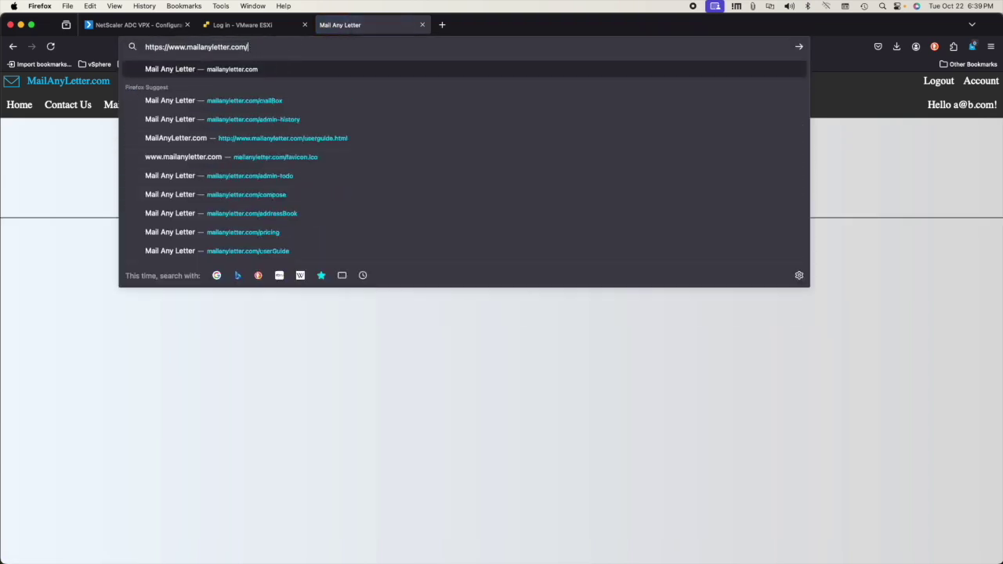
pyautogui.write('fav')
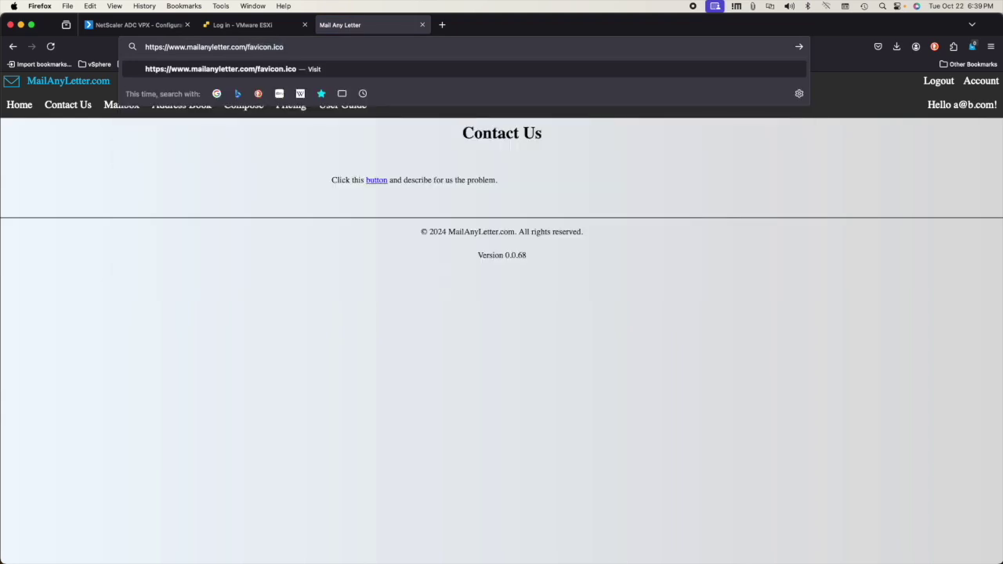
pyautogui.press('Escape')
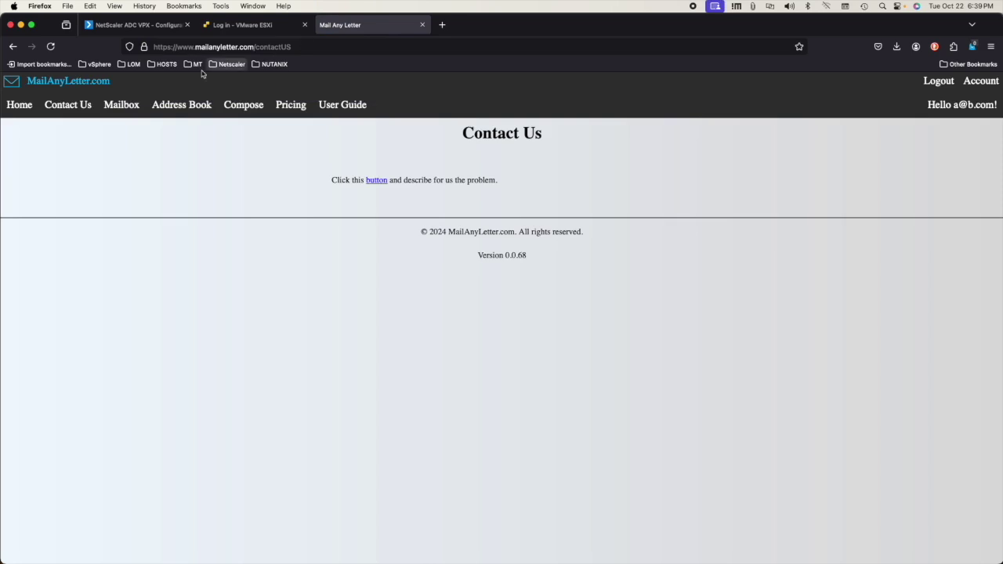
# Log out the regular user and log in with the Liberland admin's saved e-mail and password
pyautogui.click(938, 81)
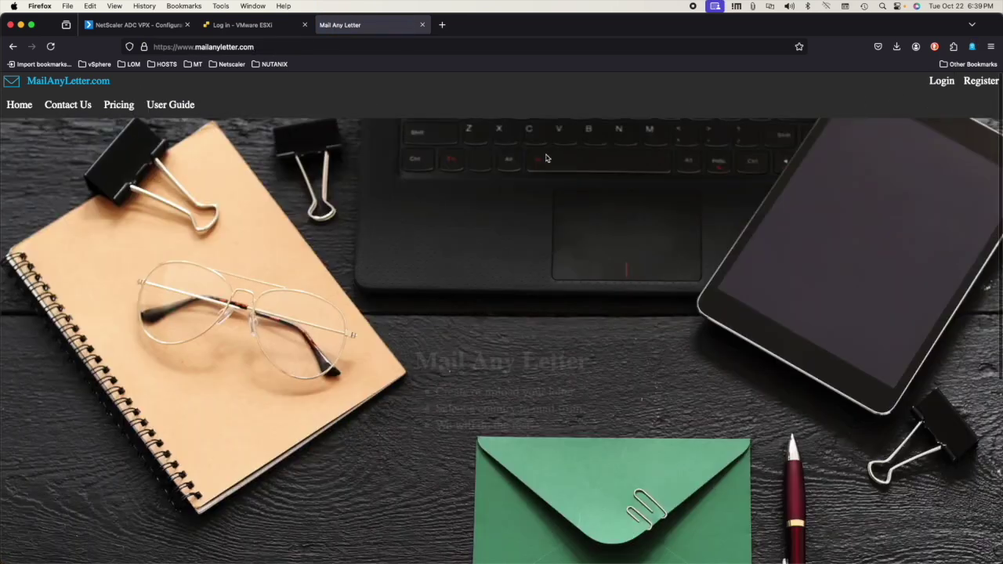
pyautogui.click(940, 88)
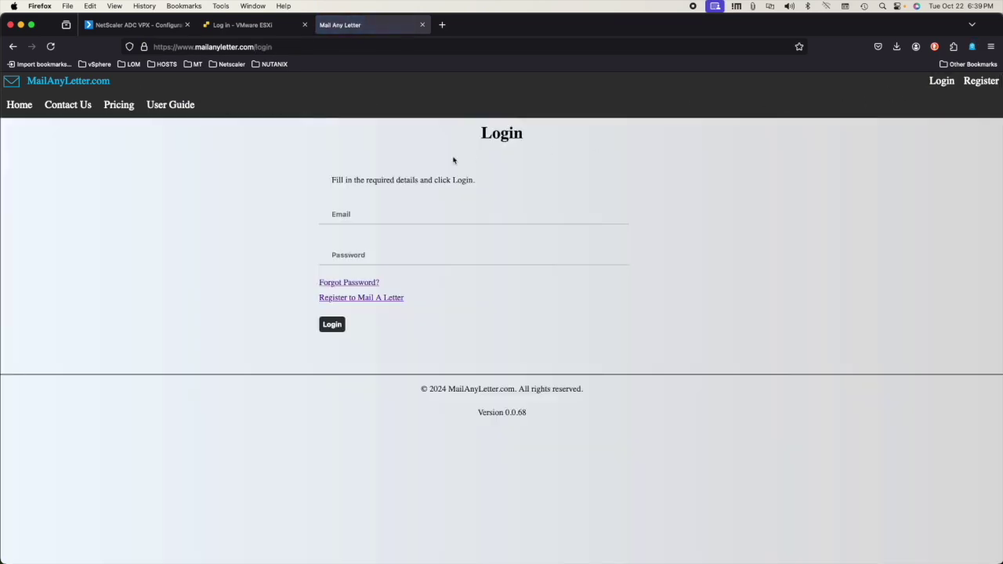
pyautogui.click(380, 227)
pyautogui.click(371, 259)
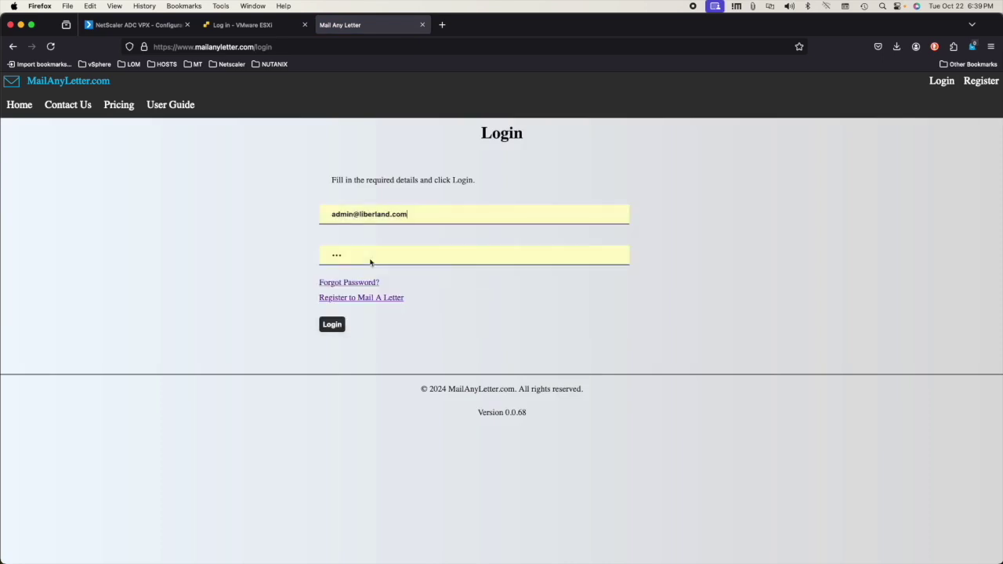
pyautogui.click(336, 325)
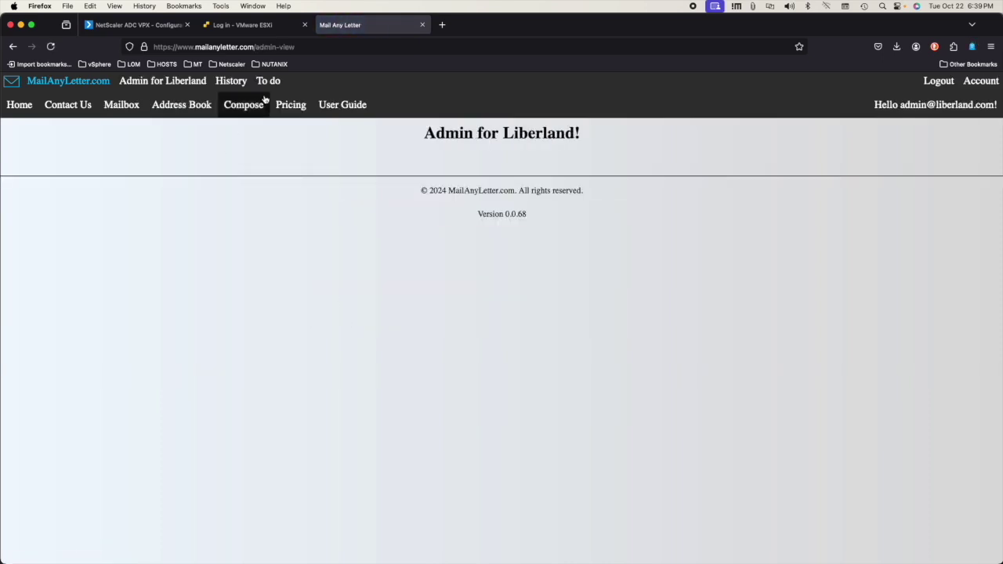
# Expand the Liberland order history details and apply the Today and This Month filters
pyautogui.click(242, 88)
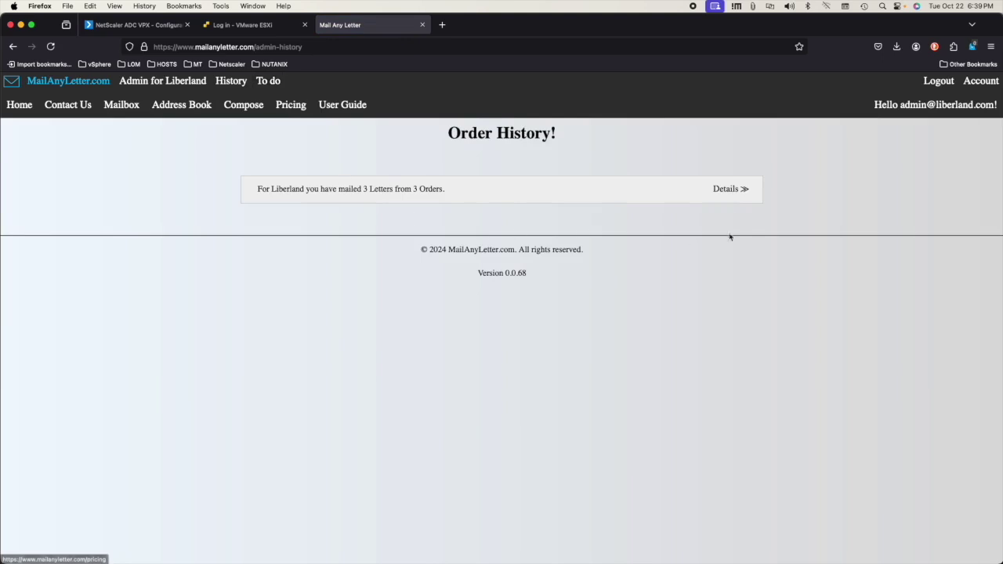
pyautogui.click(729, 195)
pyautogui.click(435, 285)
pyautogui.click(512, 284)
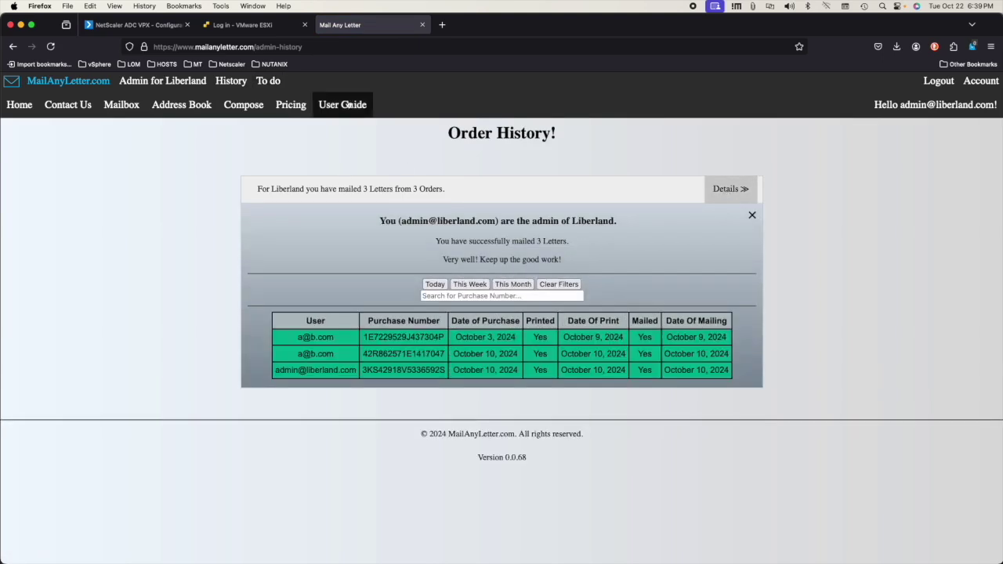
# Open the first print-and-mail task from the admin to-do list
pyautogui.click(268, 81)
pyautogui.click(650, 202)
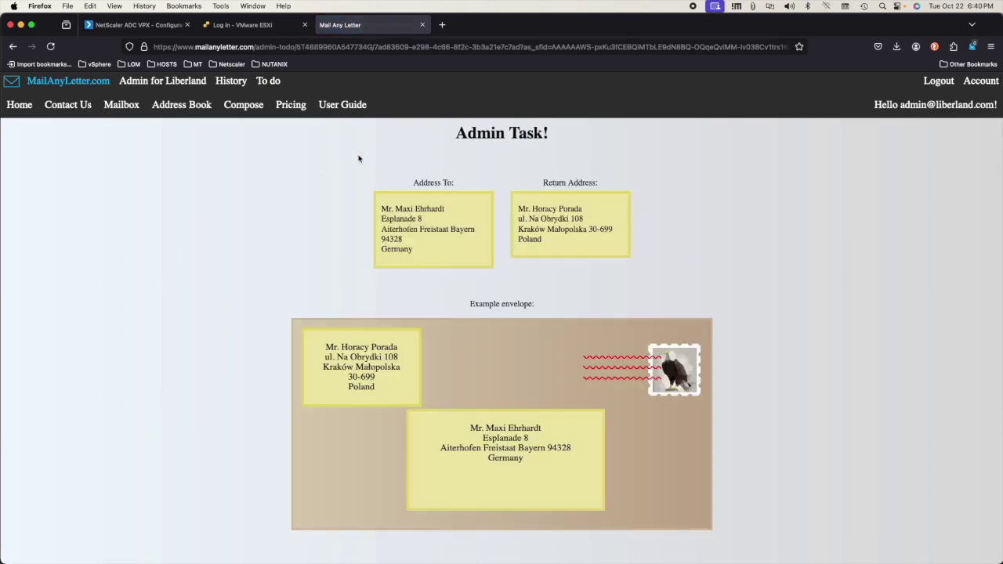
# Open another print-and-mail task from the admin to-do list, then return to the order history page
pyautogui.click(268, 82)
pyautogui.click(633, 235)
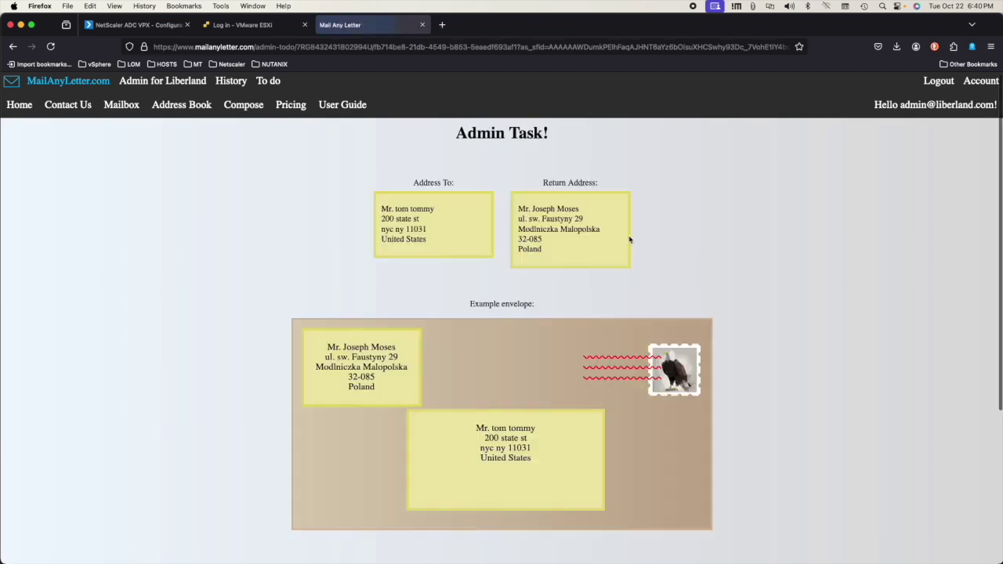
pyautogui.click(232, 83)
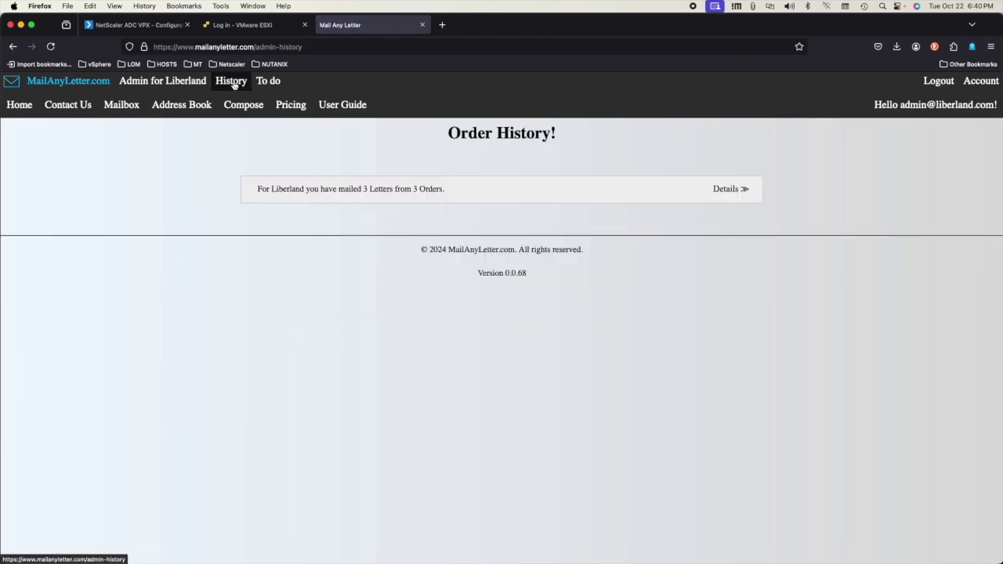
# Open the Compose, Pricing and User Guide pages in turn as the Liberland admin
pyautogui.click(252, 106)
pyautogui.click(296, 107)
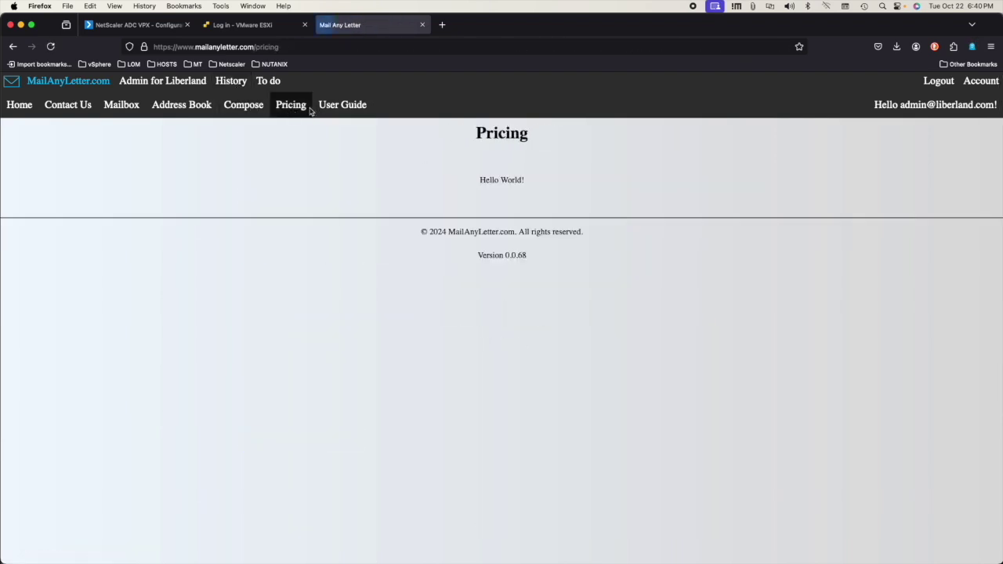
pyautogui.click(355, 109)
# Open the Address Book and check its new contact form, closing it without adding a contact
pyautogui.click(167, 108)
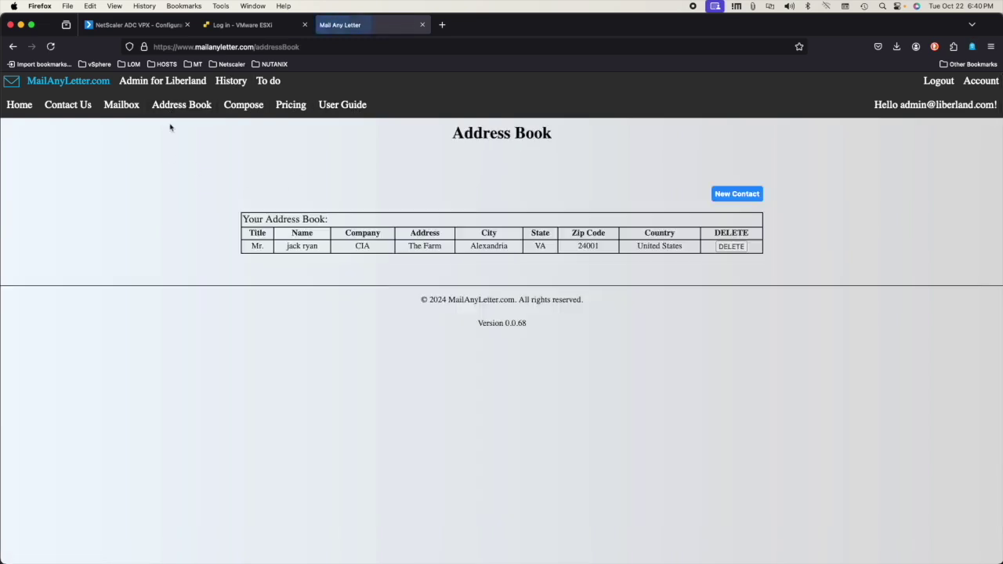
pyautogui.click(734, 196)
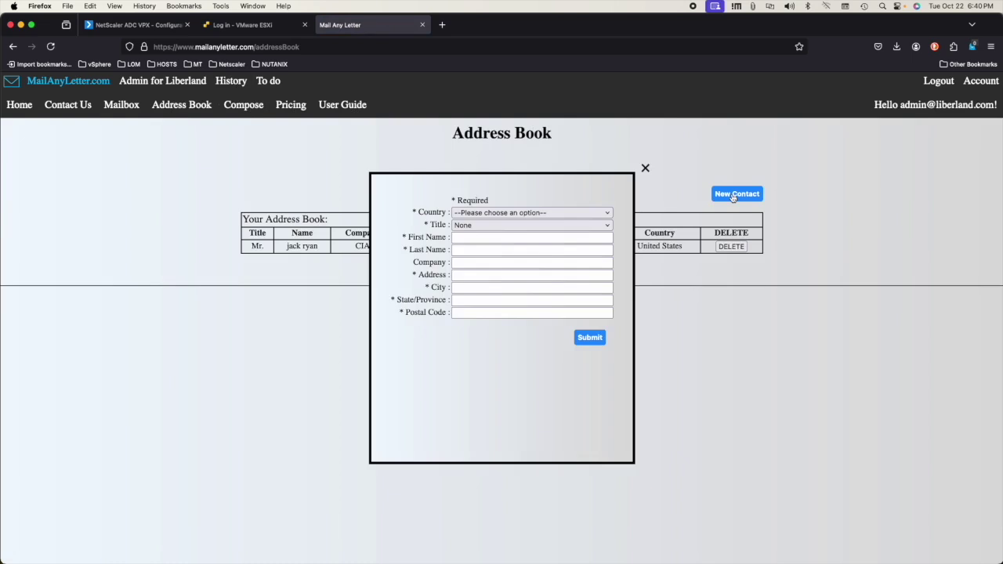
pyautogui.click(644, 166)
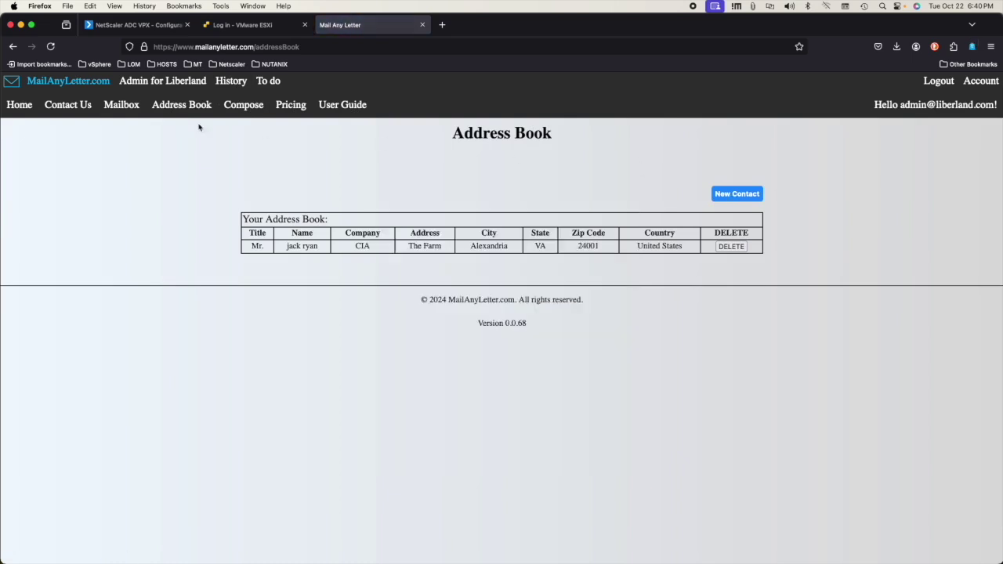
# Send the draft letter from the Mailbox to mailing, choose Poland as the country to mail from, and proceed to checkout
pyautogui.click(117, 108)
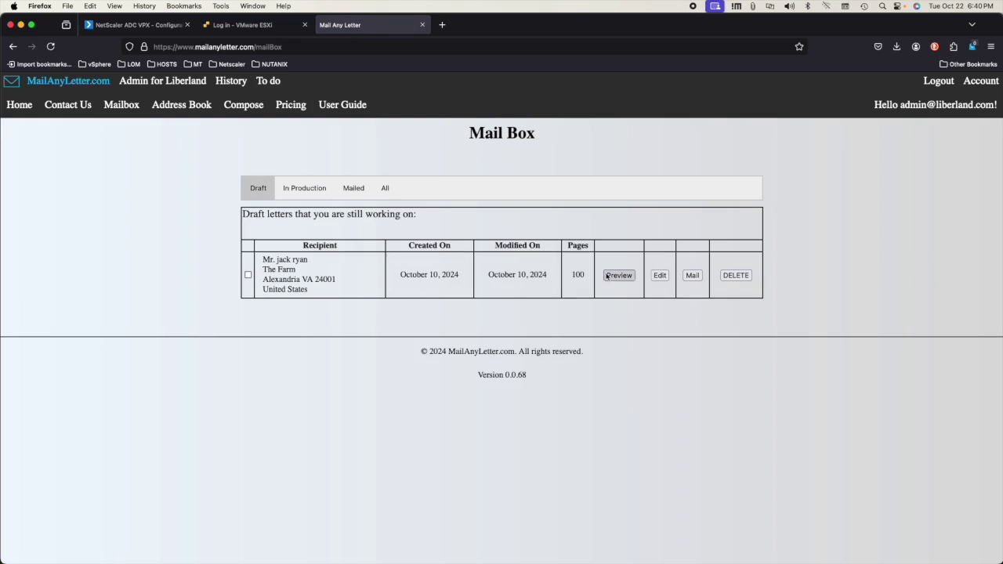
pyautogui.click(692, 275)
pyautogui.click(492, 208)
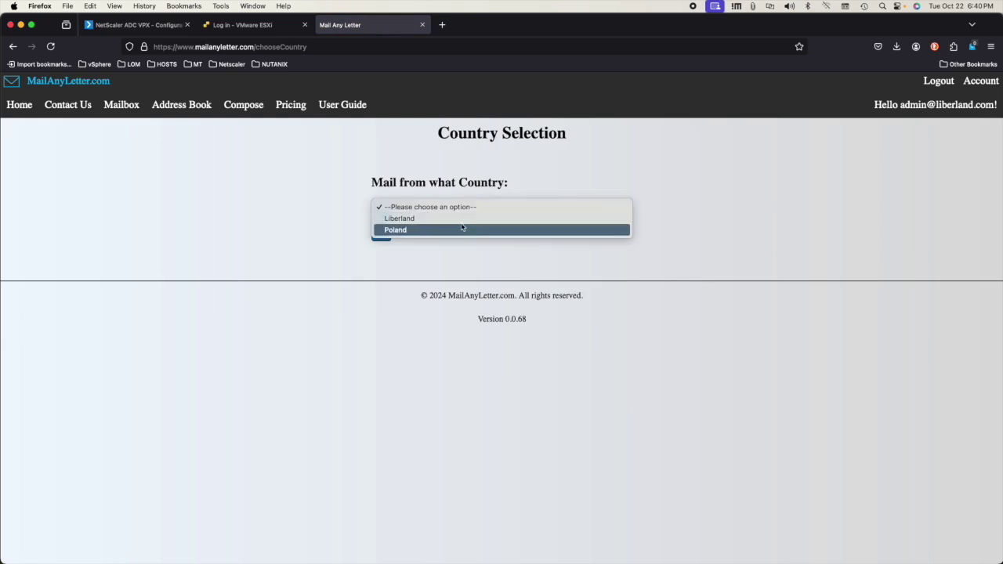
pyautogui.click(463, 229)
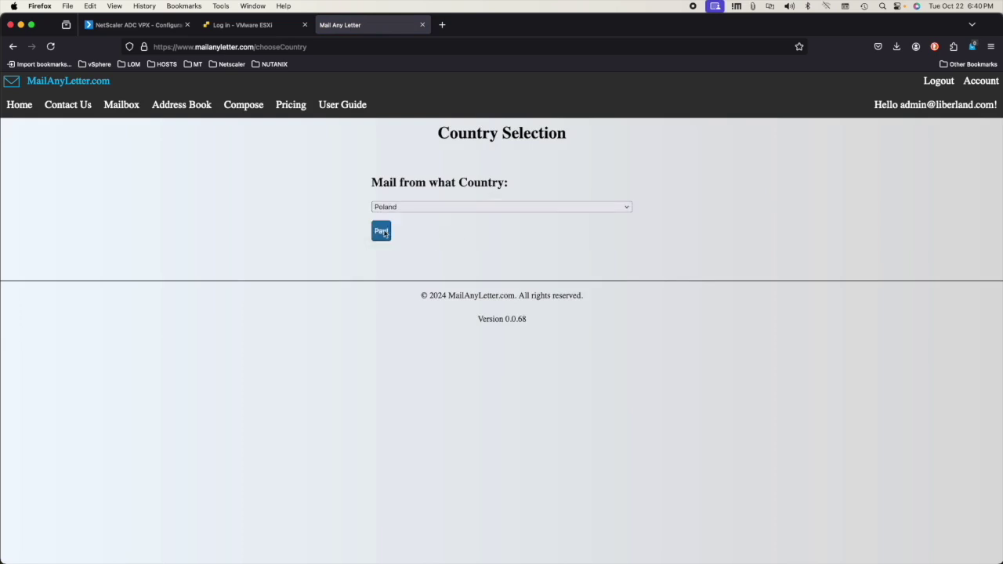
pyautogui.click(382, 231)
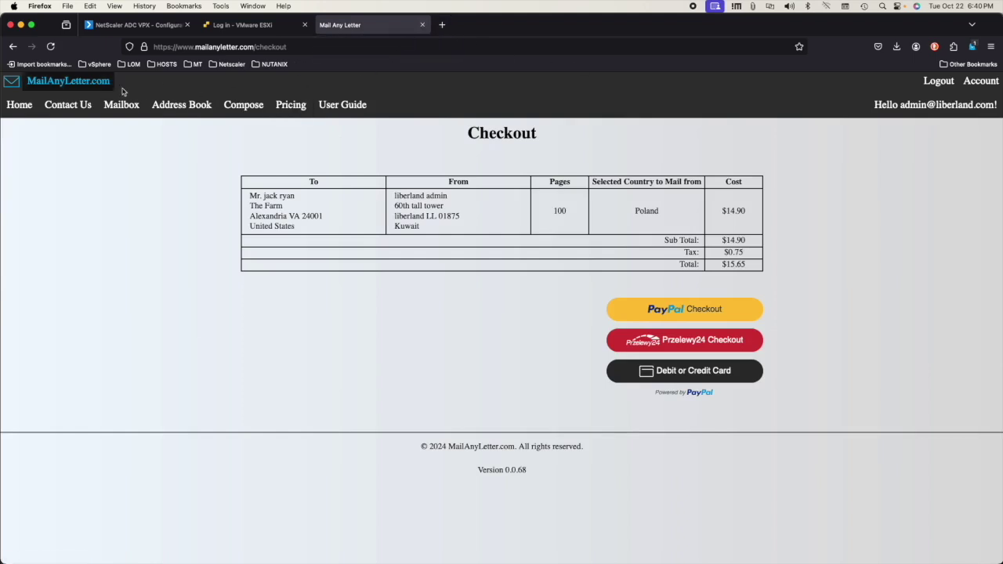
# Log out the Liberland admin and log in with the super admin's saved e-mail and password
pyautogui.click(937, 81)
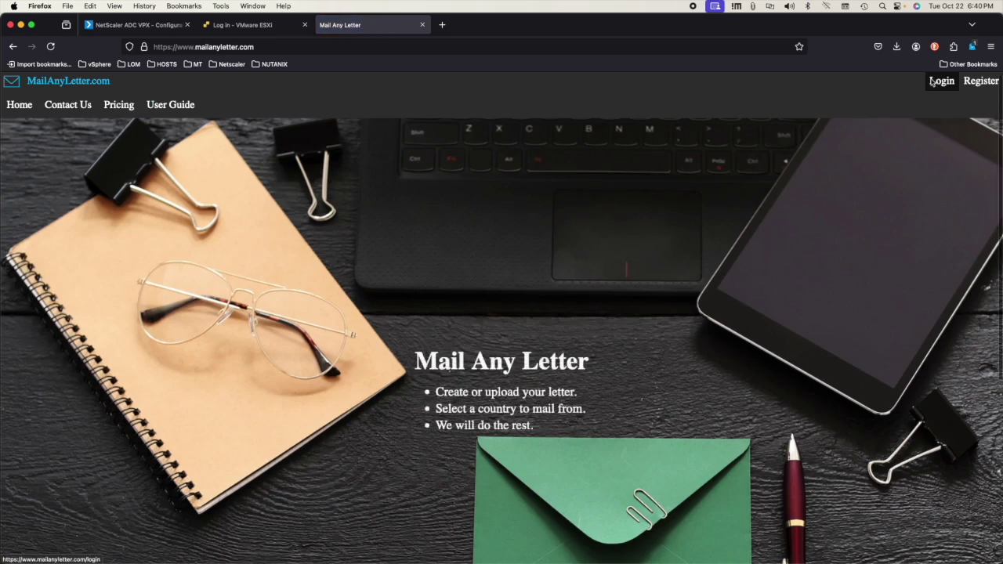
pyautogui.click(942, 87)
pyautogui.click(378, 216)
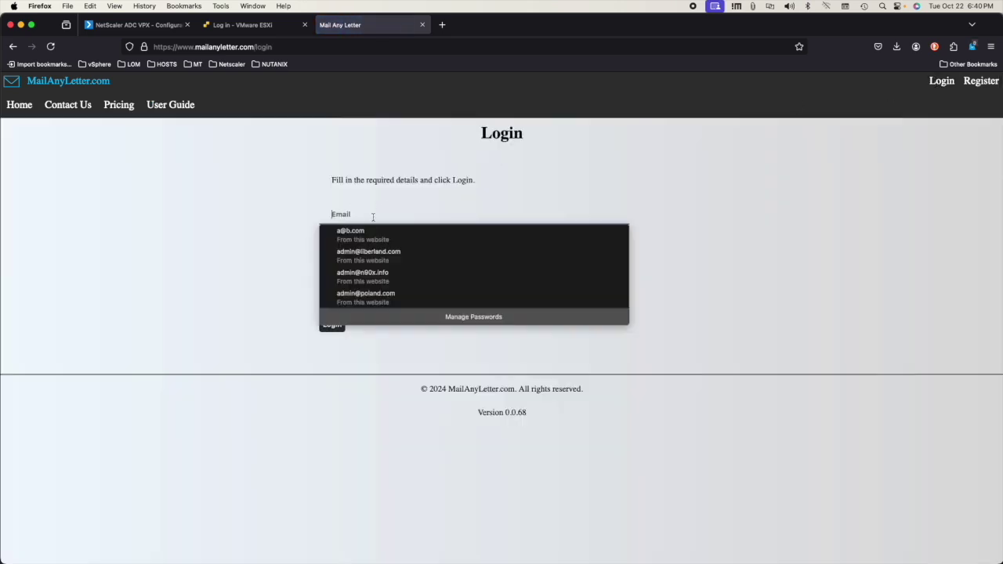
pyautogui.click(377, 278)
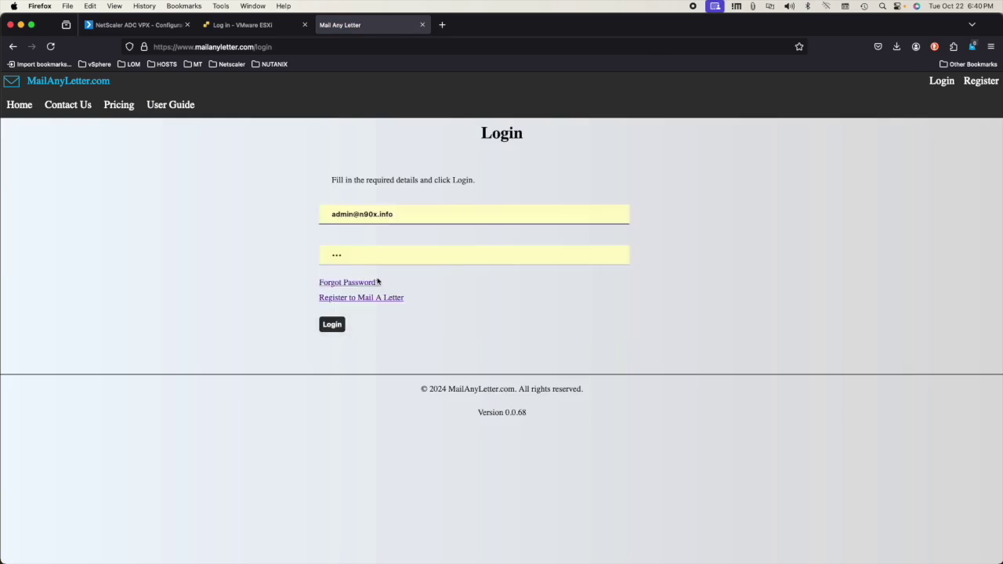
pyautogui.click(334, 324)
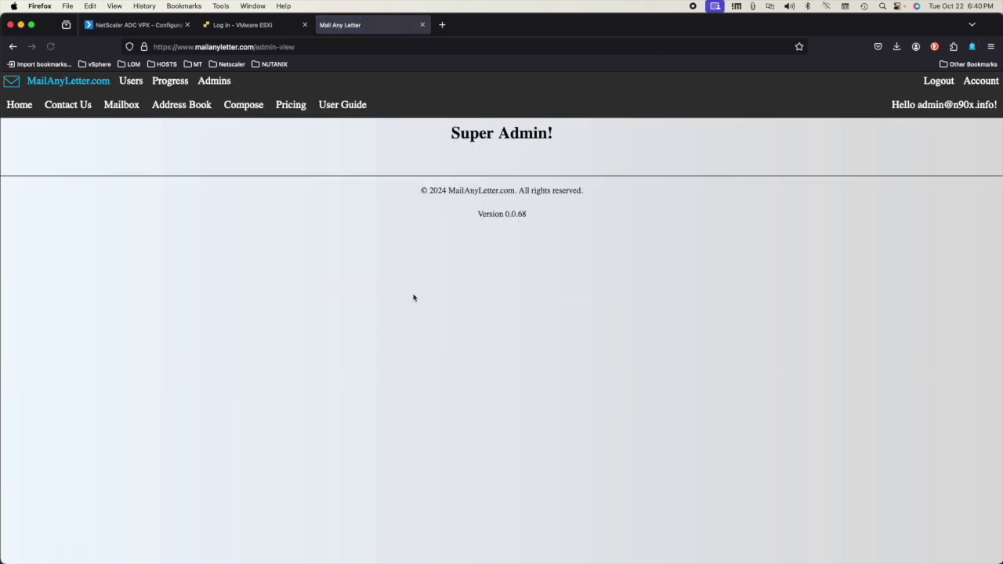
# Visit the Contact Us, Mailbox, Address Book, Compose, Pricing and User Guide pages as super admin
pyautogui.click(79, 107)
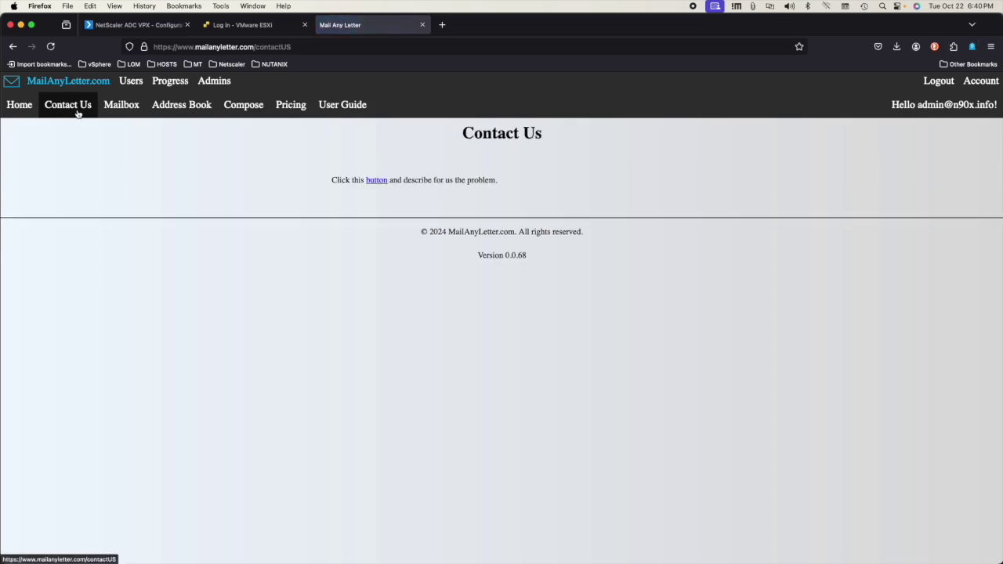
pyautogui.click(123, 111)
pyautogui.click(181, 111)
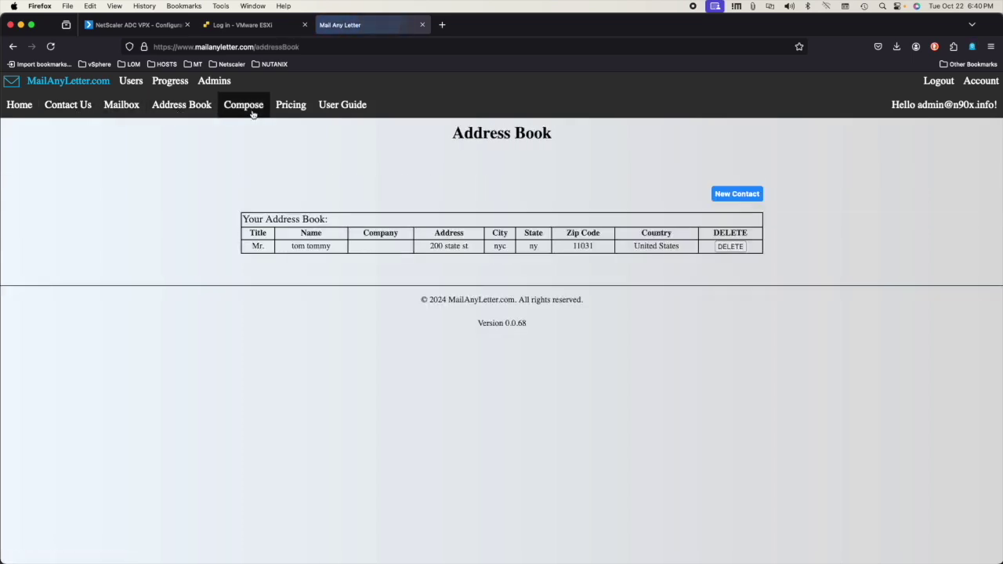
pyautogui.click(253, 112)
pyautogui.click(306, 113)
pyautogui.click(344, 106)
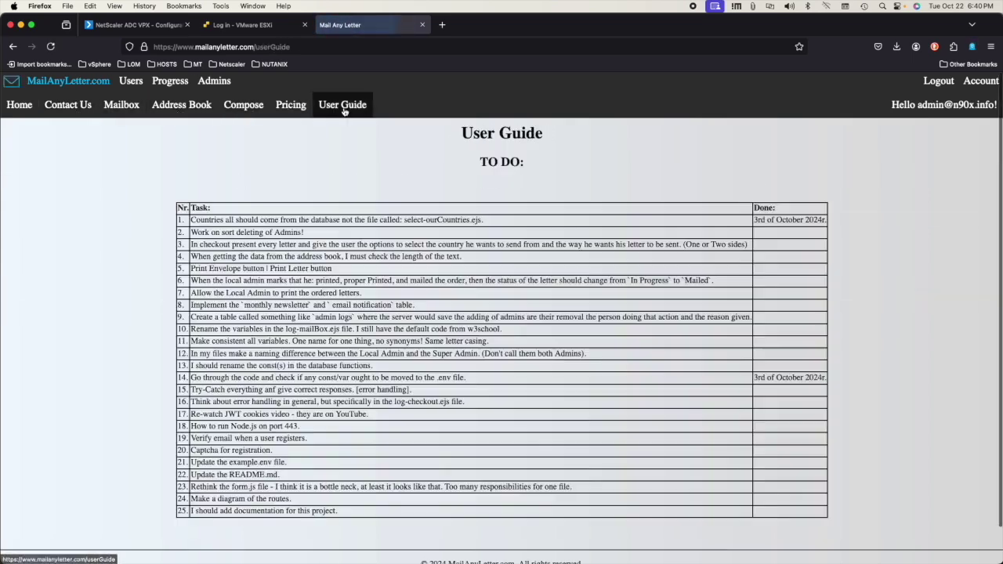
# Open the admin progress page and view the Liberland and Poland details one after the other
pyautogui.click(170, 83)
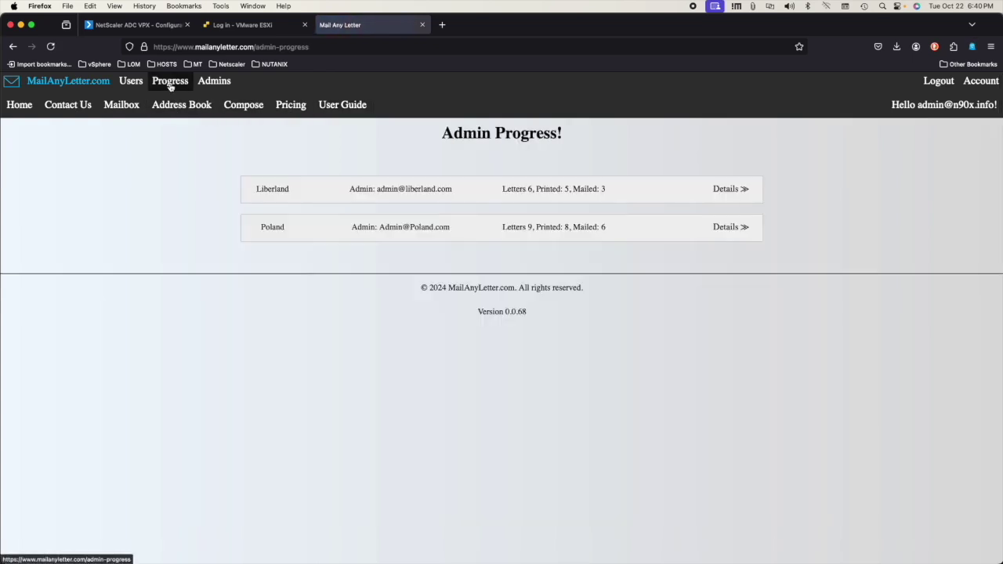
pyautogui.click(729, 191)
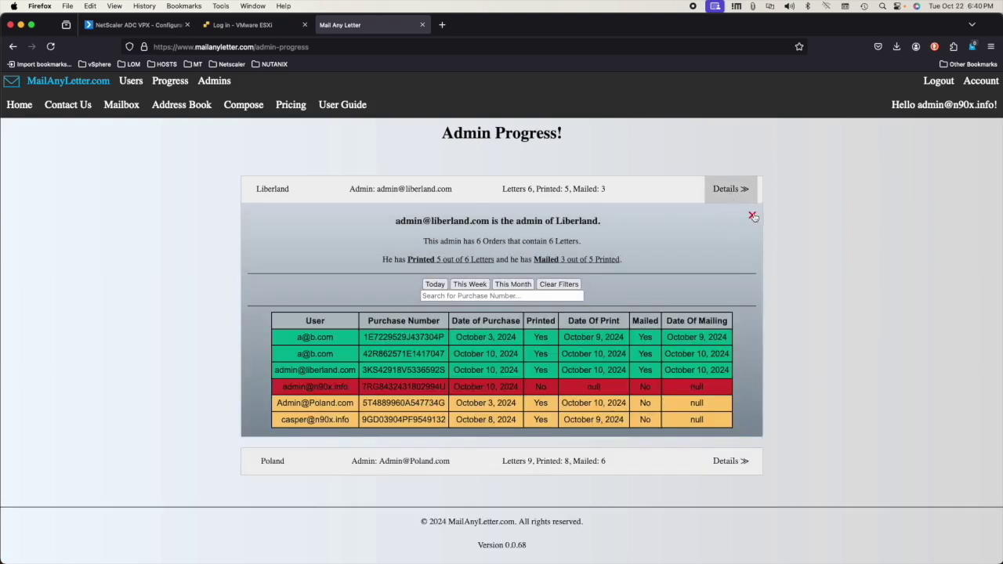
pyautogui.click(753, 216)
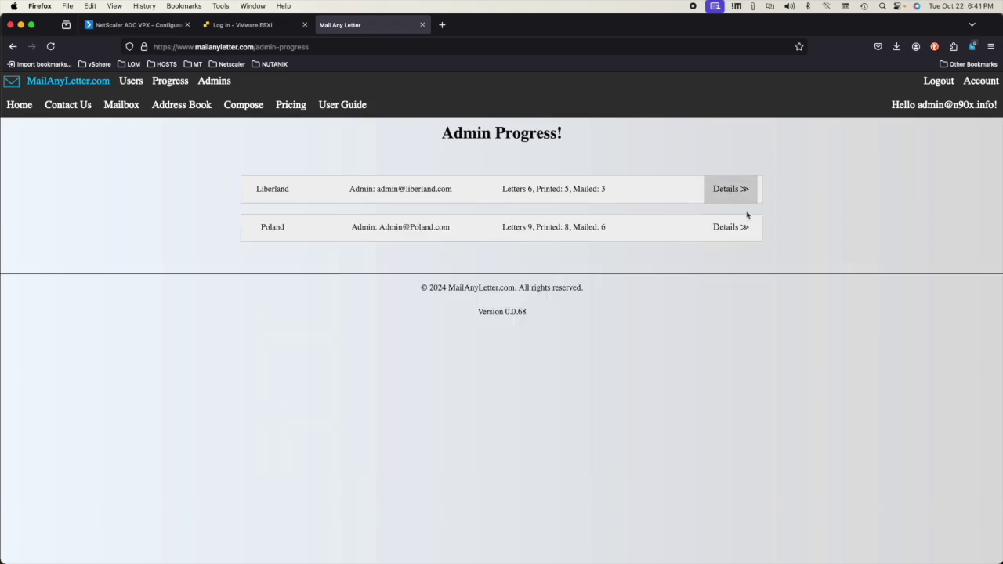
pyautogui.click(728, 229)
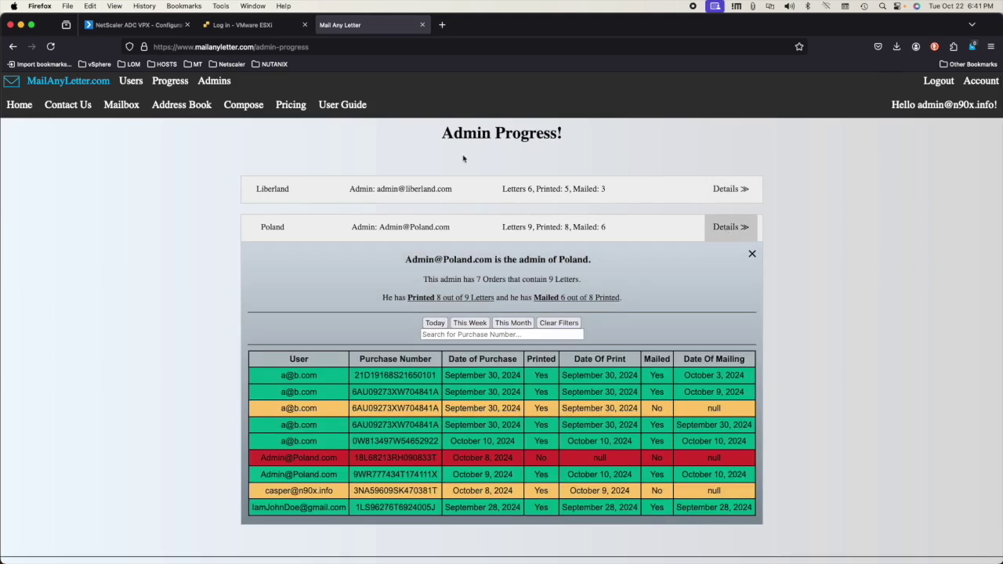
# Check the Find By search controls on the All admins page and log out the super admin
pyautogui.click(211, 82)
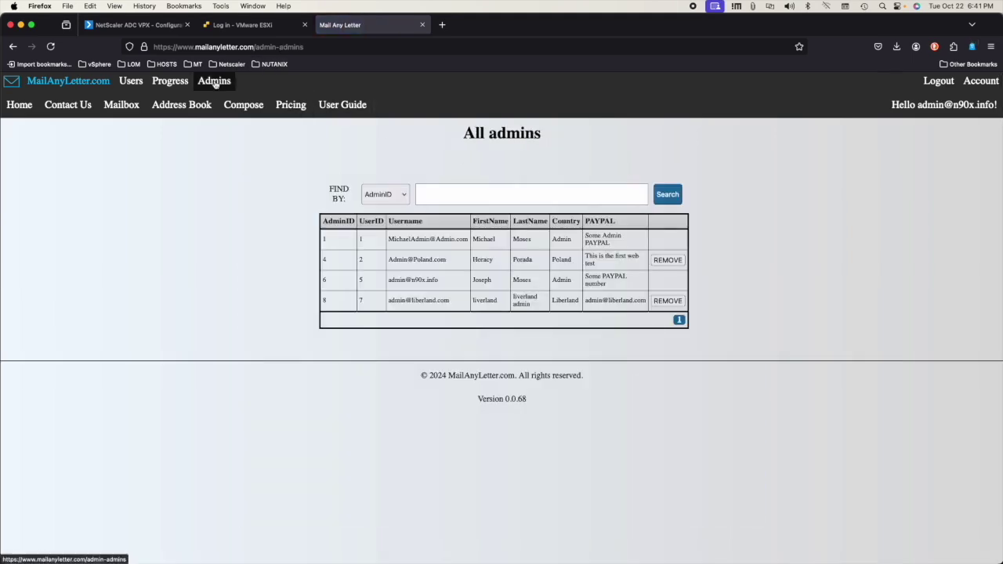
pyautogui.click(396, 194)
pyautogui.click(489, 194)
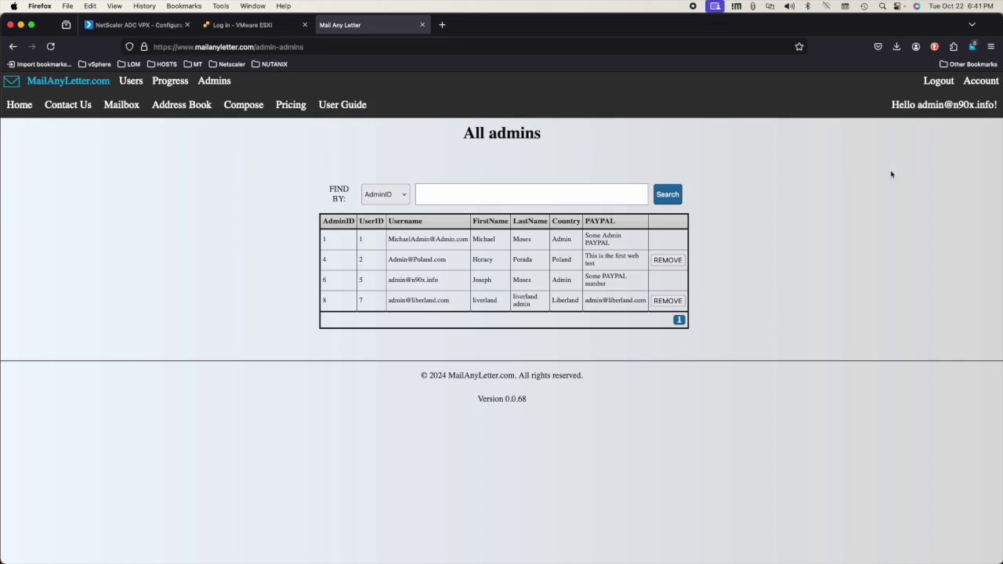
pyautogui.click(937, 80)
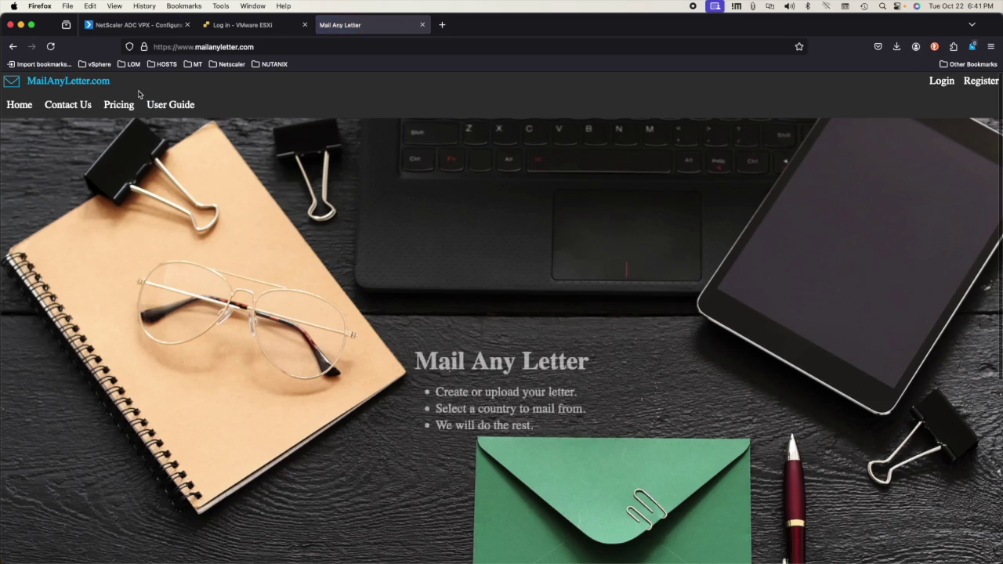
# Switch to NetScaler ADC and save the waf_conf_mal profile's security checks with Start URL blocking off
pyautogui.click(133, 24)
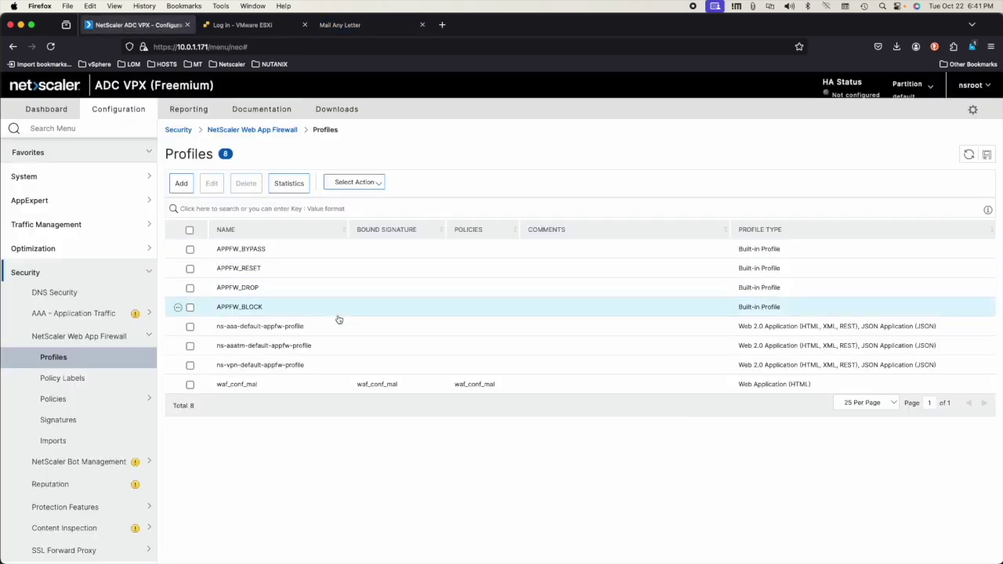
pyautogui.rightClick(180, 386)
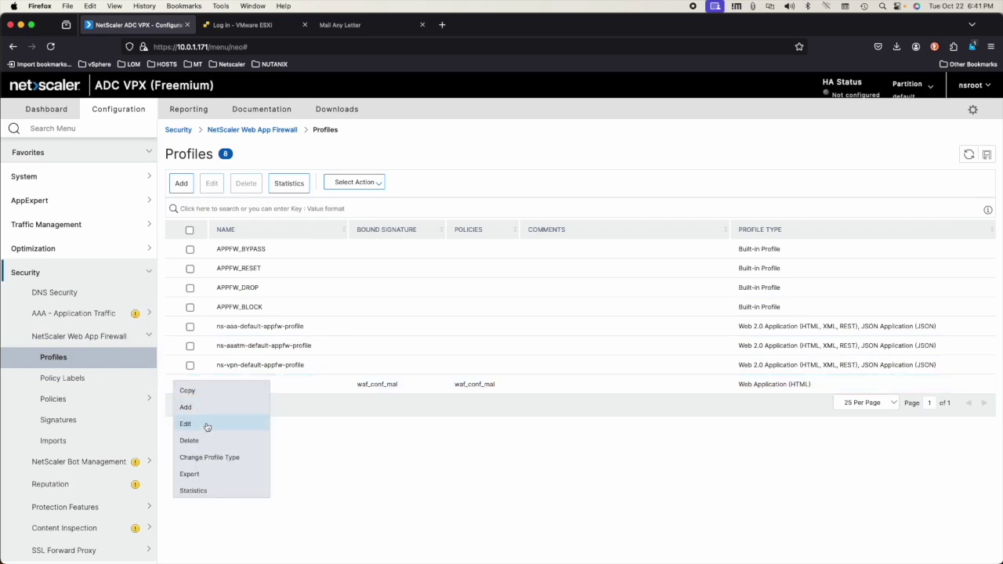
pyautogui.click(186, 424)
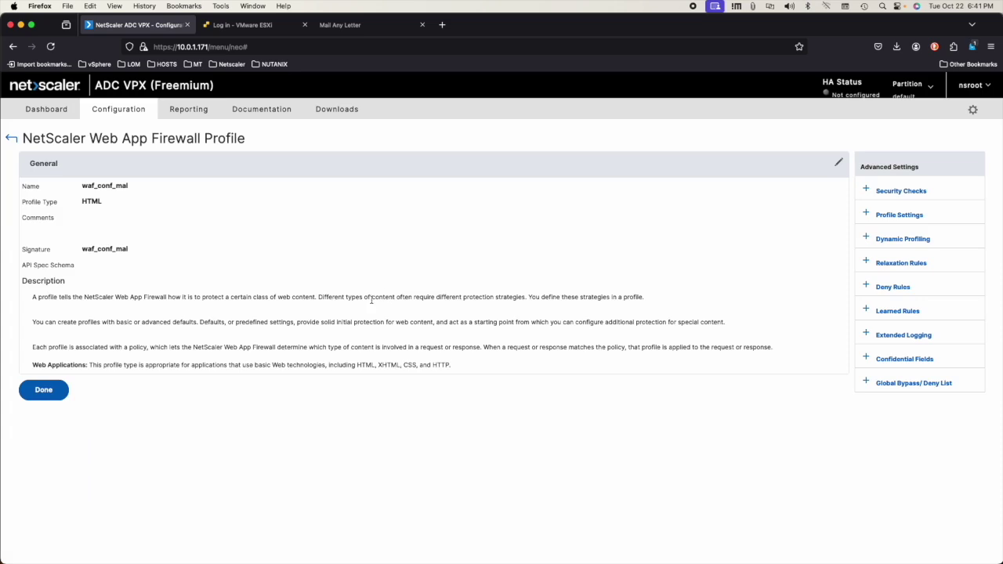
pyautogui.click(901, 191)
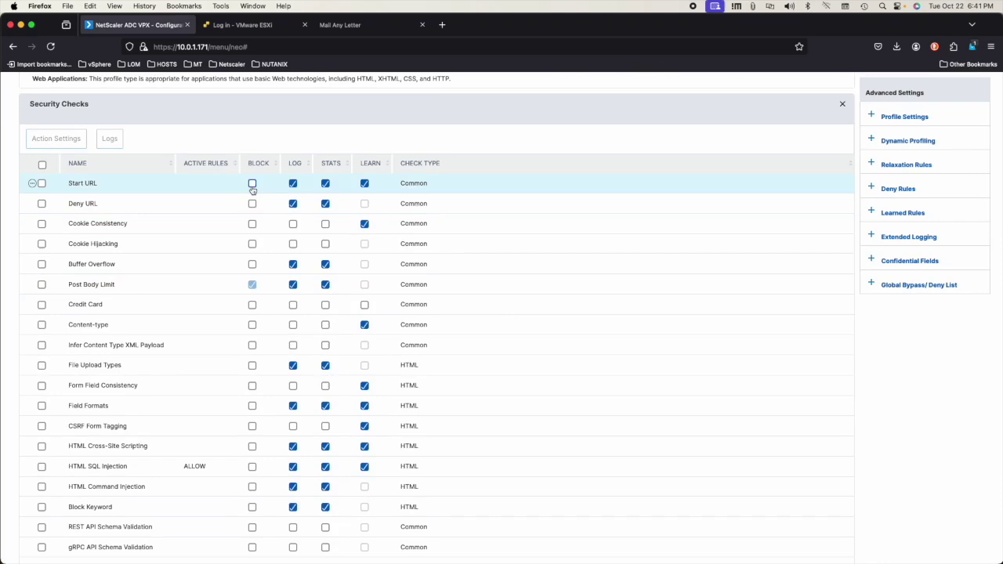
pyautogui.scroll(-3, 340, 224)
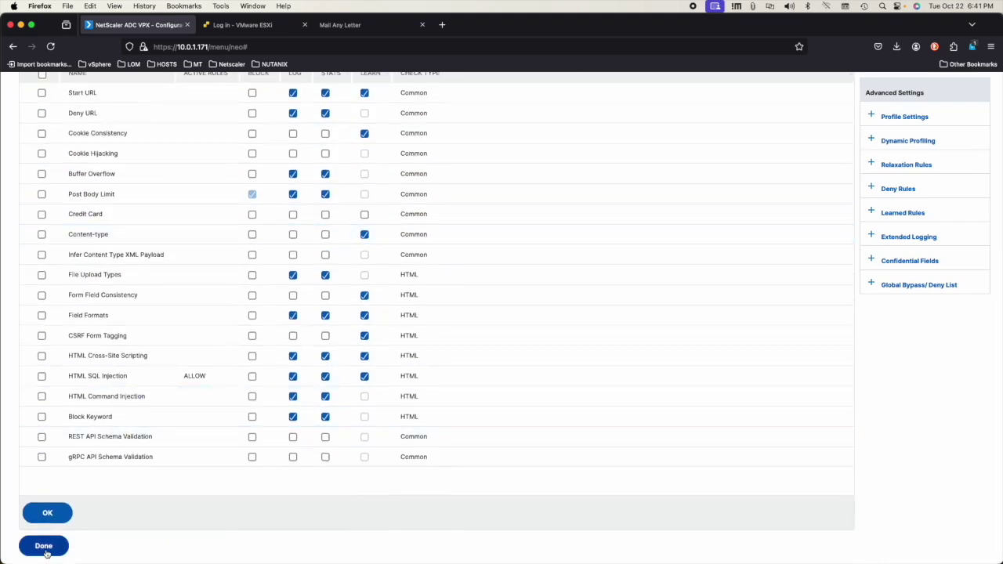
pyautogui.click(58, 514)
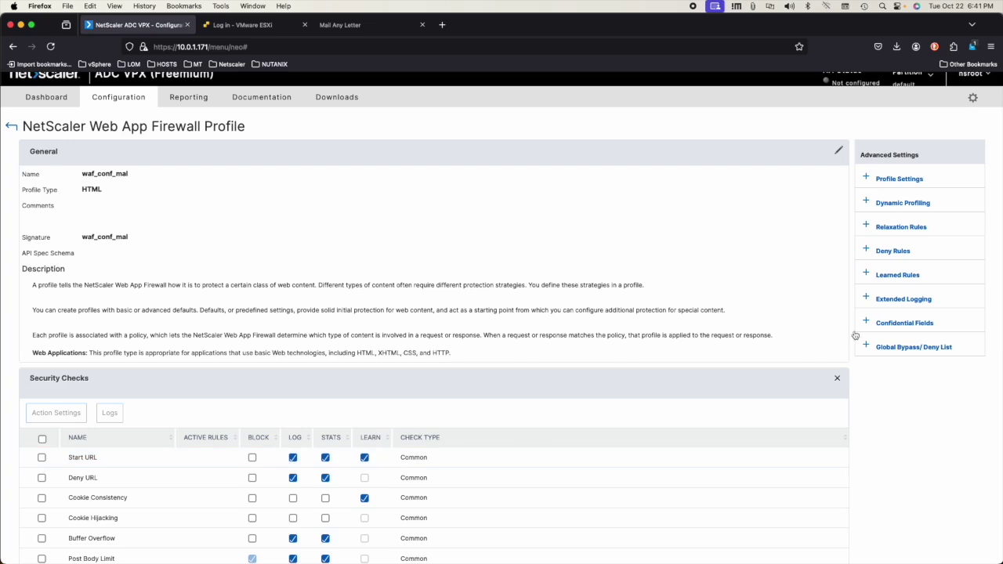
# Open the Start URL entry in the waf_conf_mal profile's learned rules for editing
pyautogui.click(895, 275)
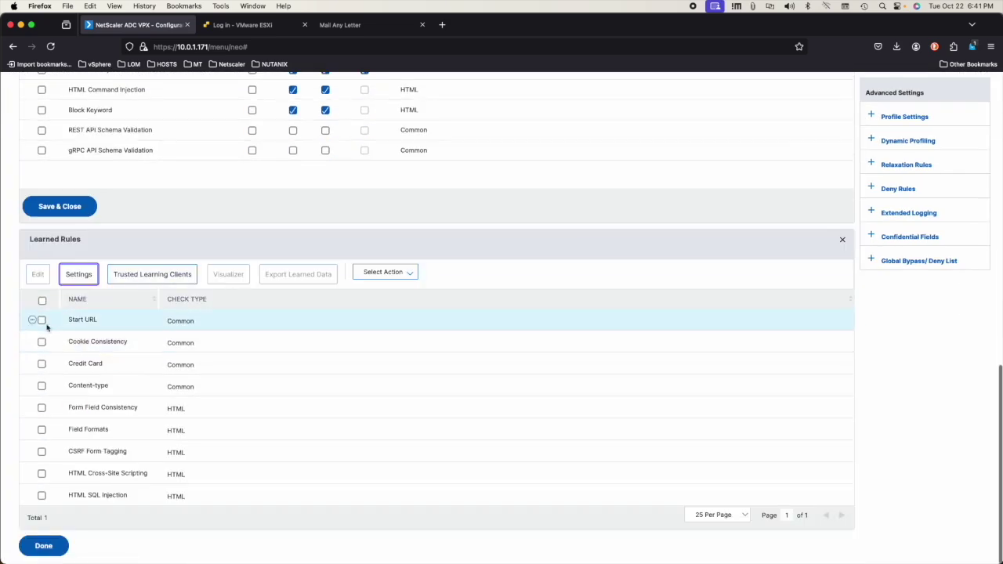
pyautogui.rightClick(33, 321)
pyautogui.click(74, 350)
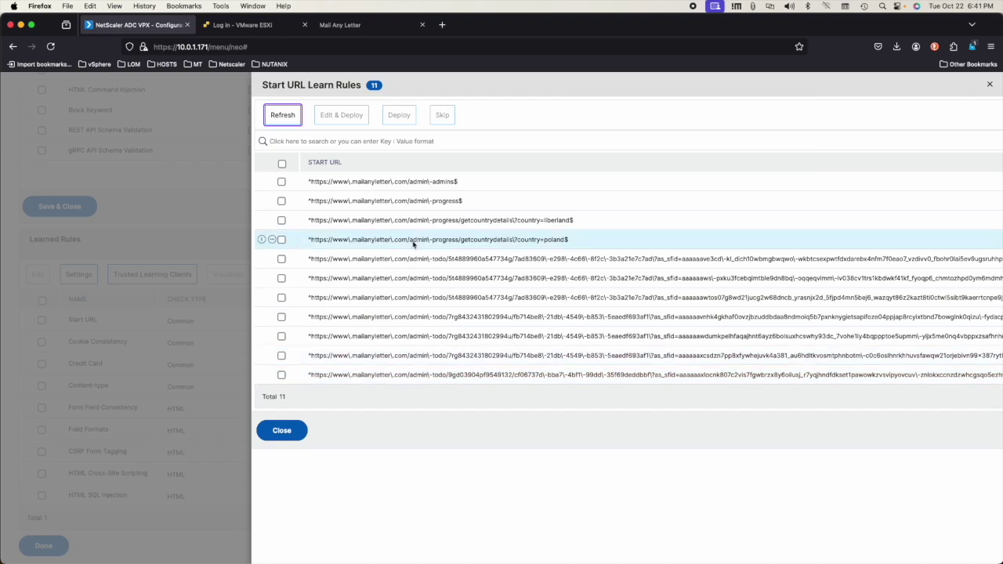
# Deploy the four learned Start URL rules for admin-admins, admin-progress, and the Liberland and Poland getcountrydetails pages
pyautogui.click(282, 240)
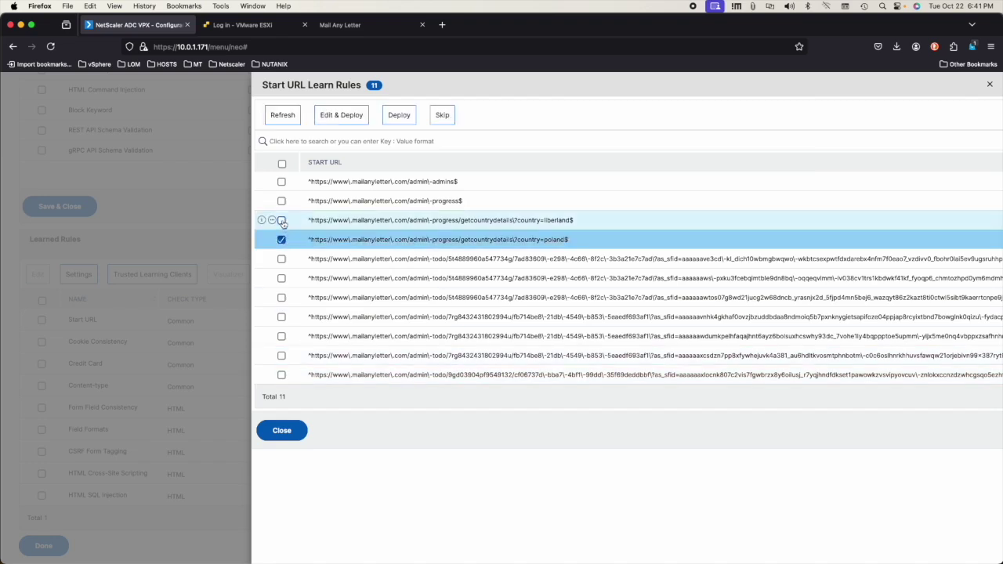
pyautogui.click(281, 220)
pyautogui.click(281, 181)
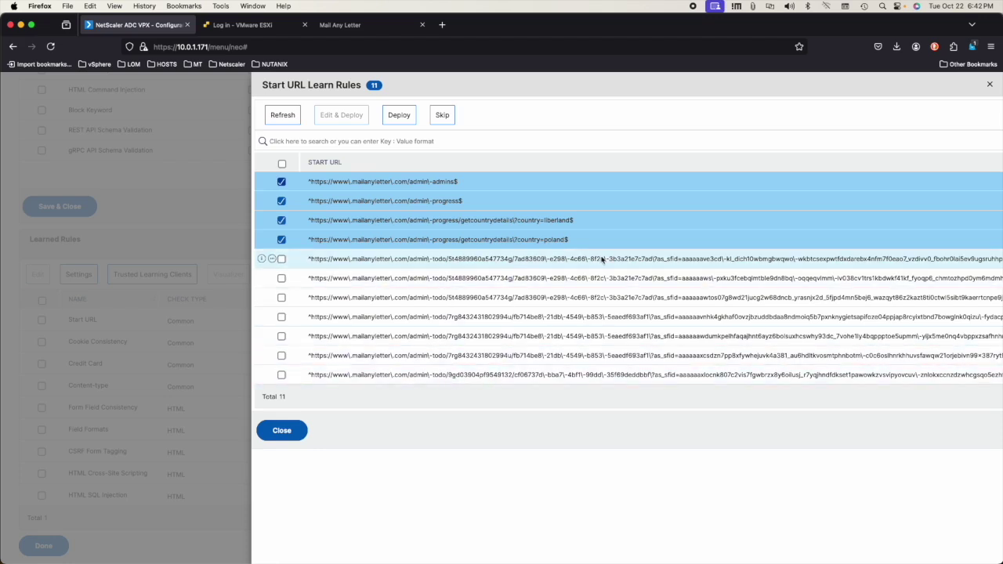
pyautogui.hscroll(5, 548, 317)
pyautogui.hscroll(-3, 545, 320)
pyautogui.hscroll(10, 545, 320)
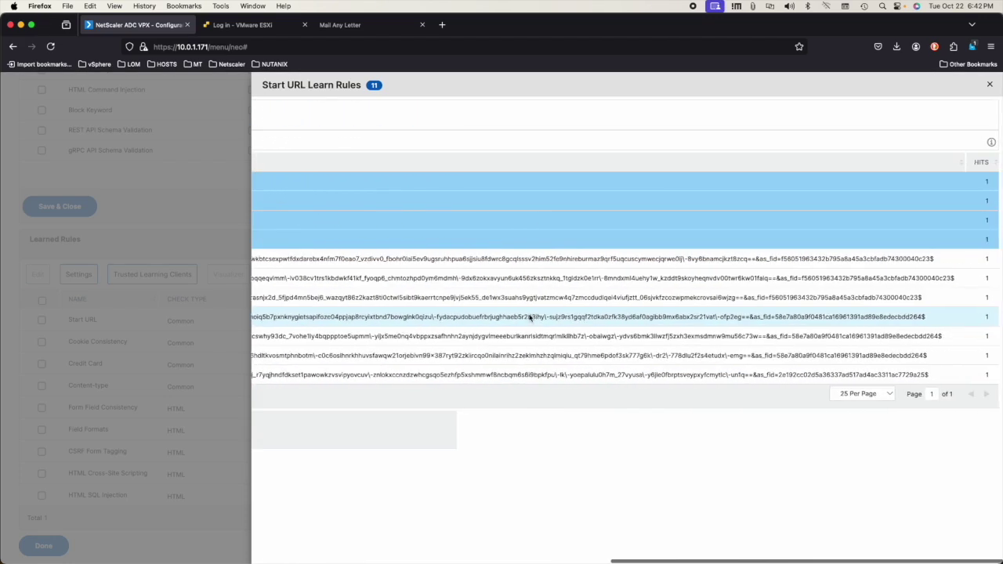
pyautogui.hscroll(-8, 536, 317)
pyautogui.hscroll(-3, 536, 317)
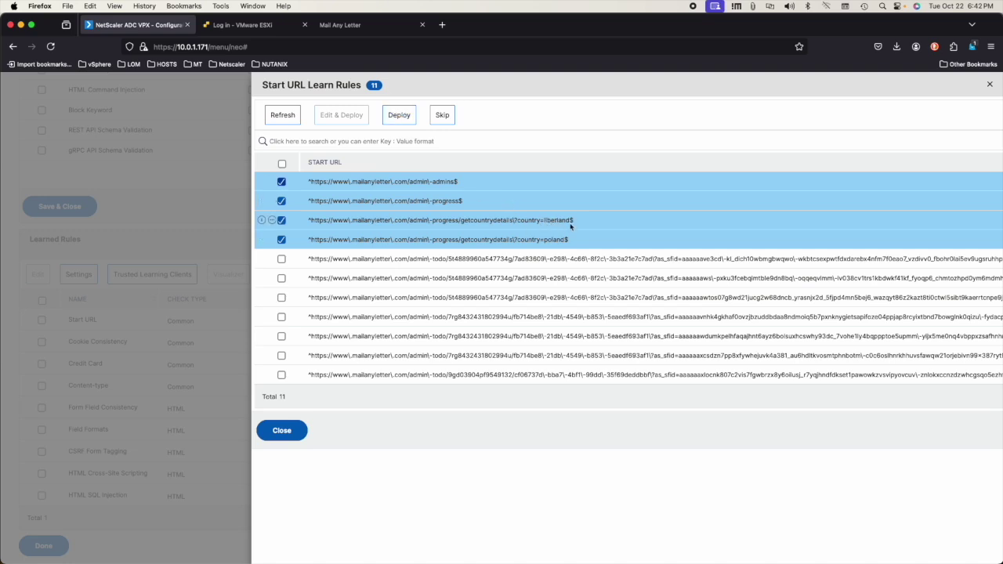
pyautogui.click(399, 116)
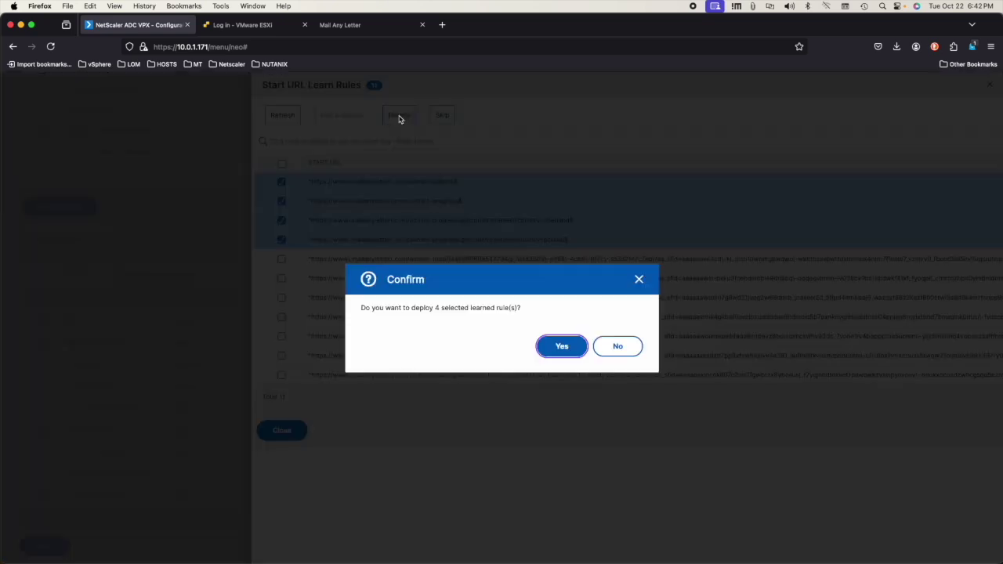
pyautogui.click(563, 346)
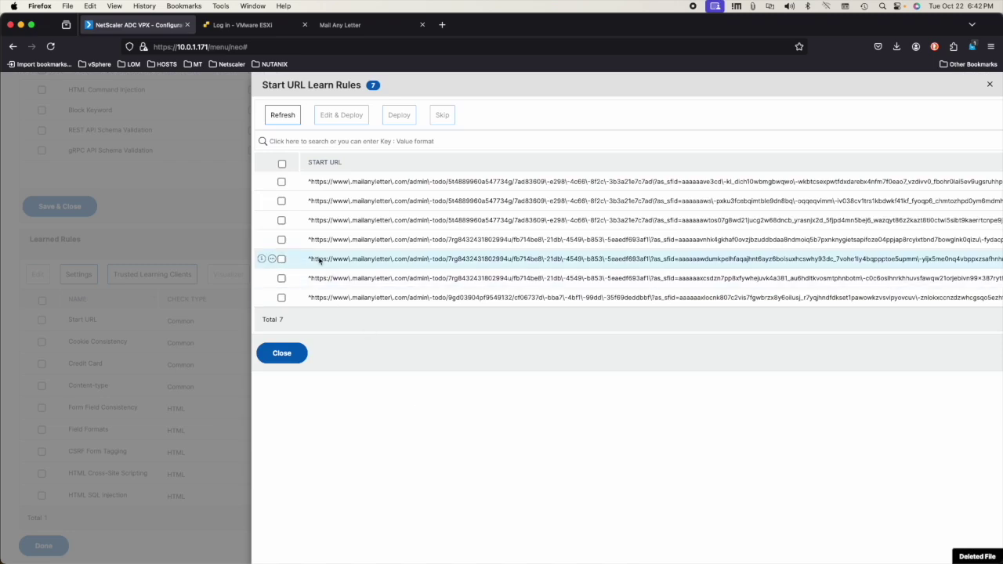
# Inspect the first learned admin-todo Start URL rule through Edit & Deploy, then leave it and the learned rules list without deploying
pyautogui.click(282, 163)
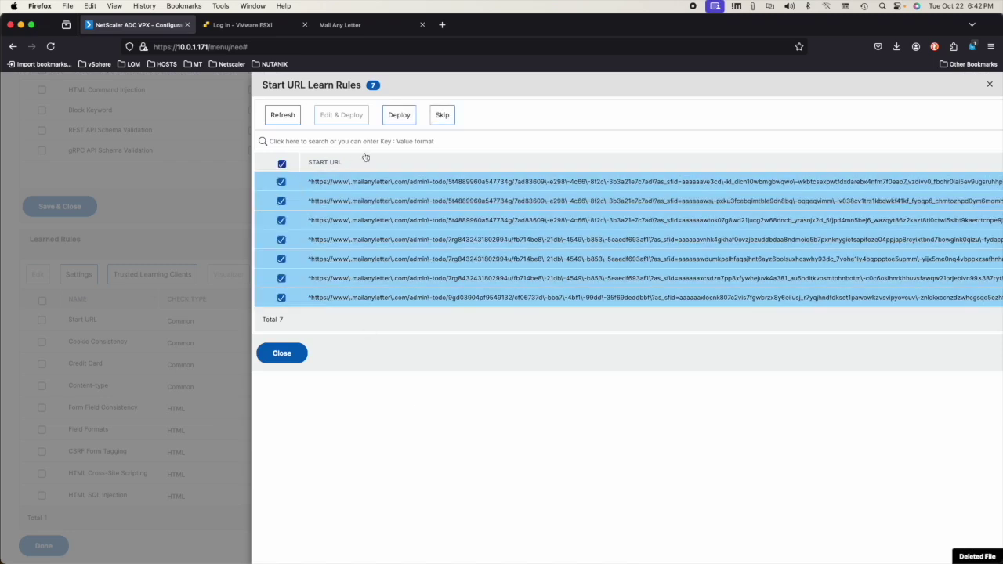
pyautogui.rightClick(322, 185)
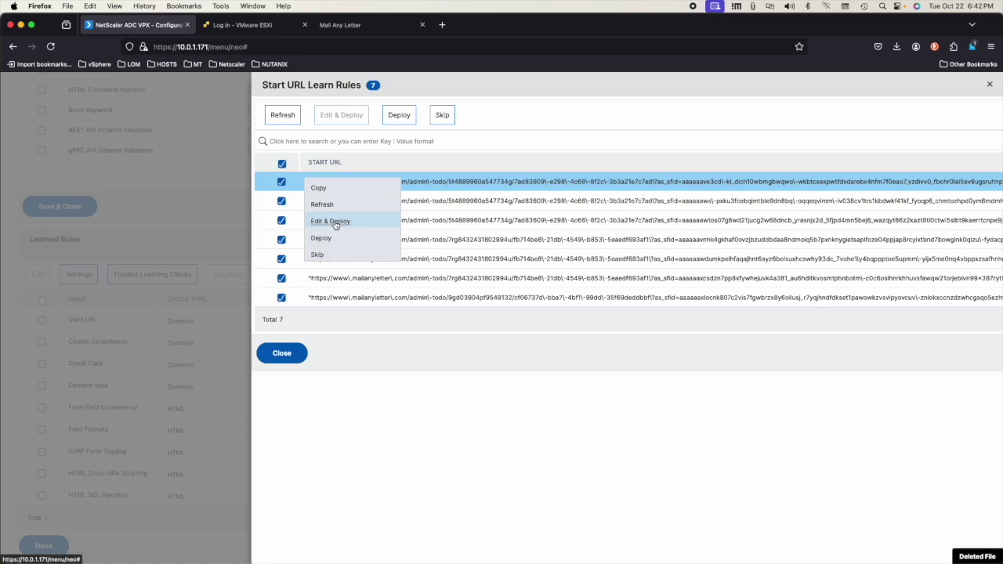
pyautogui.click(332, 223)
pyautogui.click(373, 160)
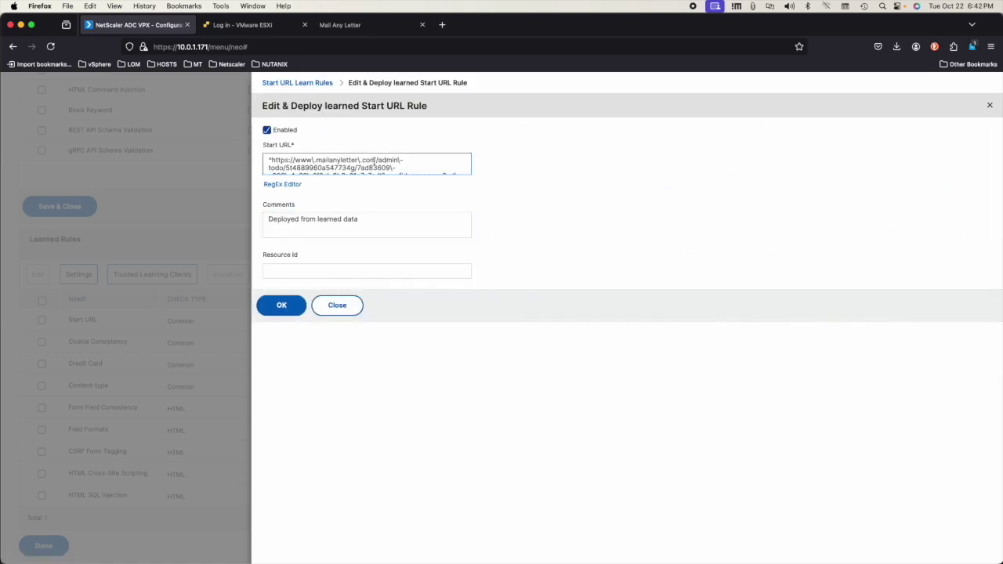
pyautogui.scroll(-3, 373, 163)
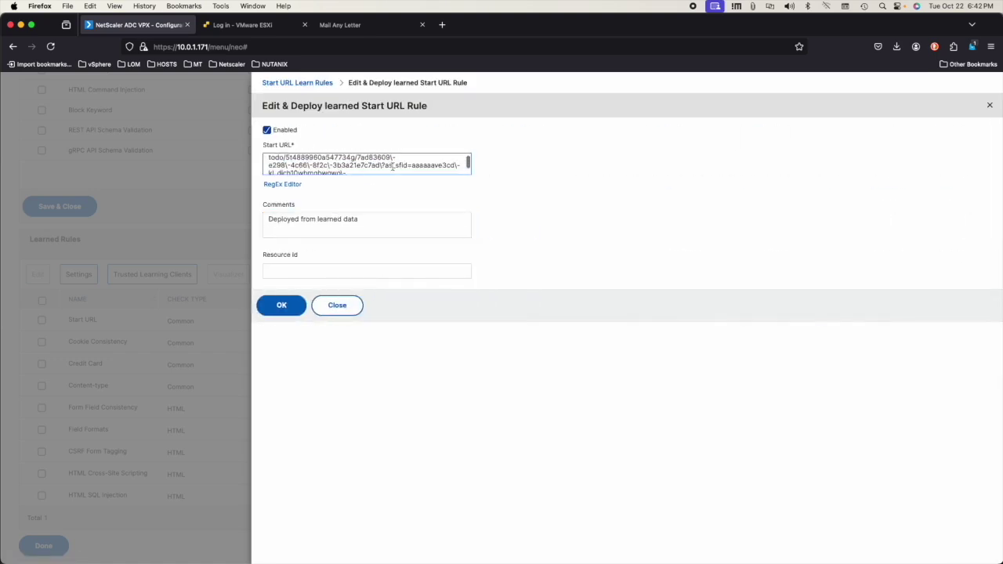
pyautogui.click(374, 249)
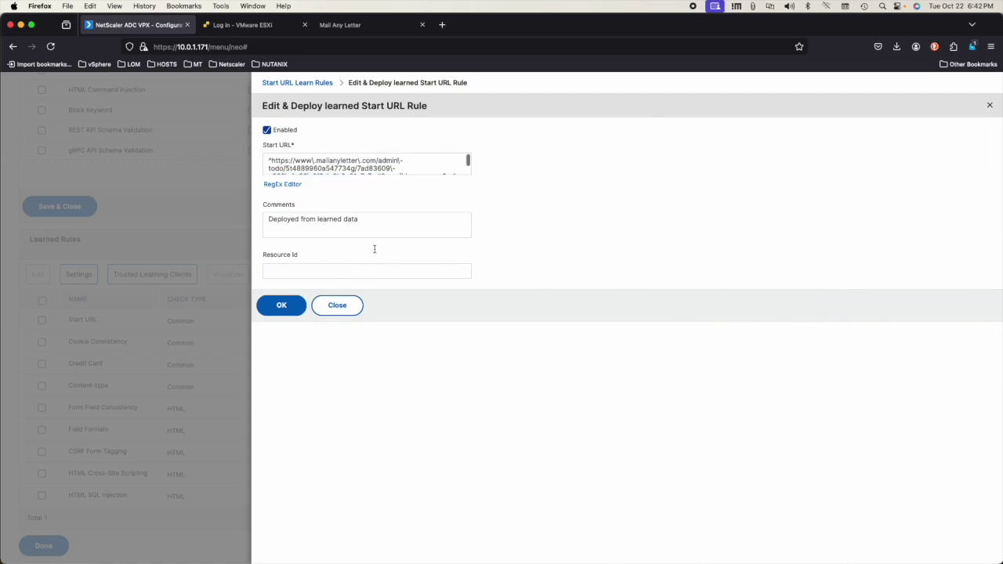
pyautogui.click(337, 305)
pyautogui.click(288, 373)
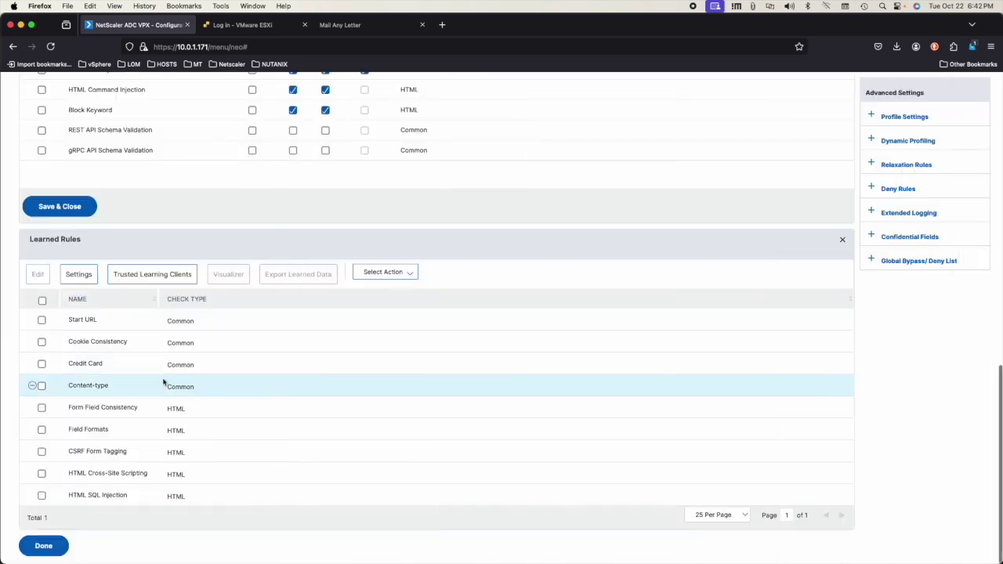
# Review the Start URL security check actions, save the security checks and finish editing the waf_conf_mal profile
pyautogui.scroll(5, 245, 270)
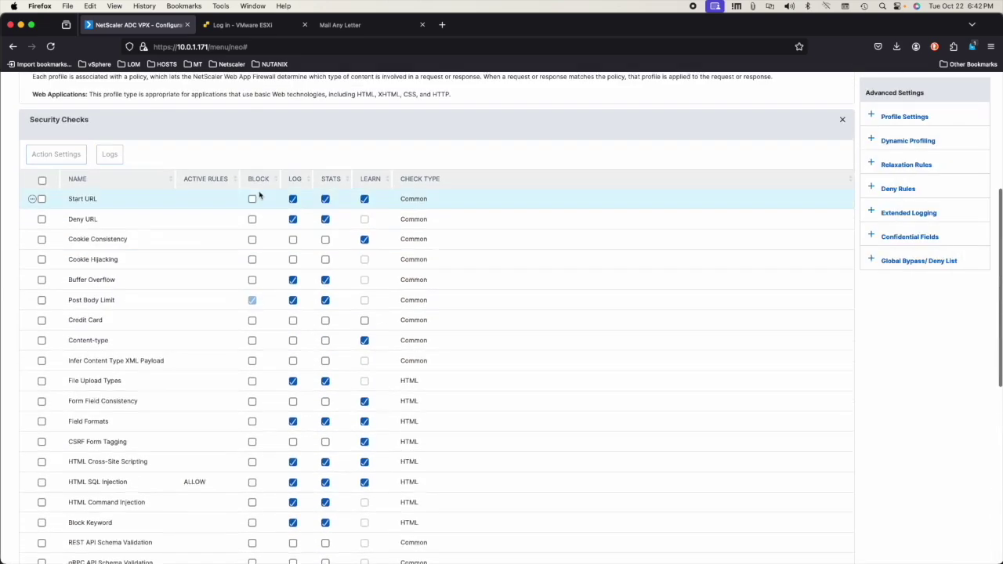
pyautogui.scroll(-5, 152, 331)
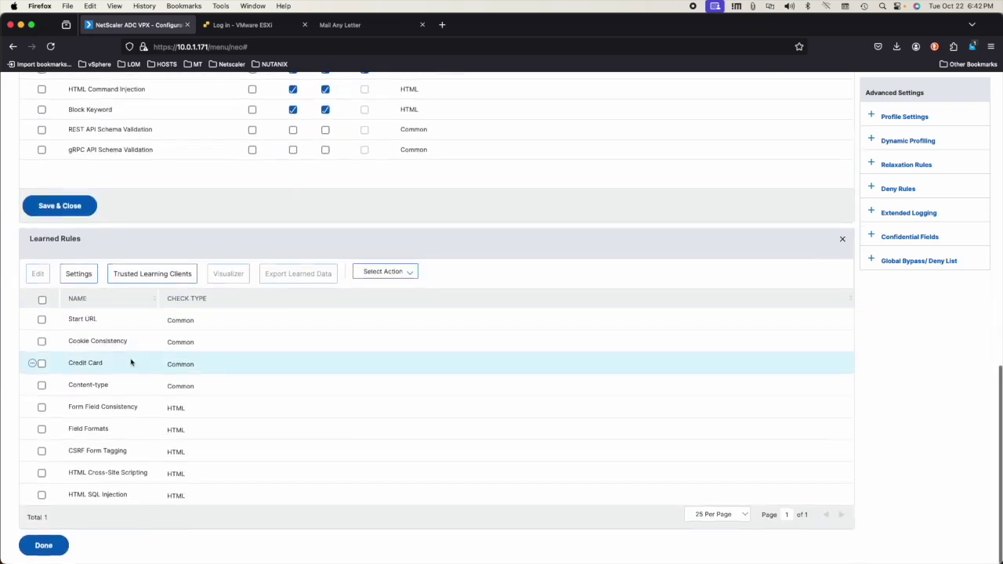
pyautogui.click(62, 207)
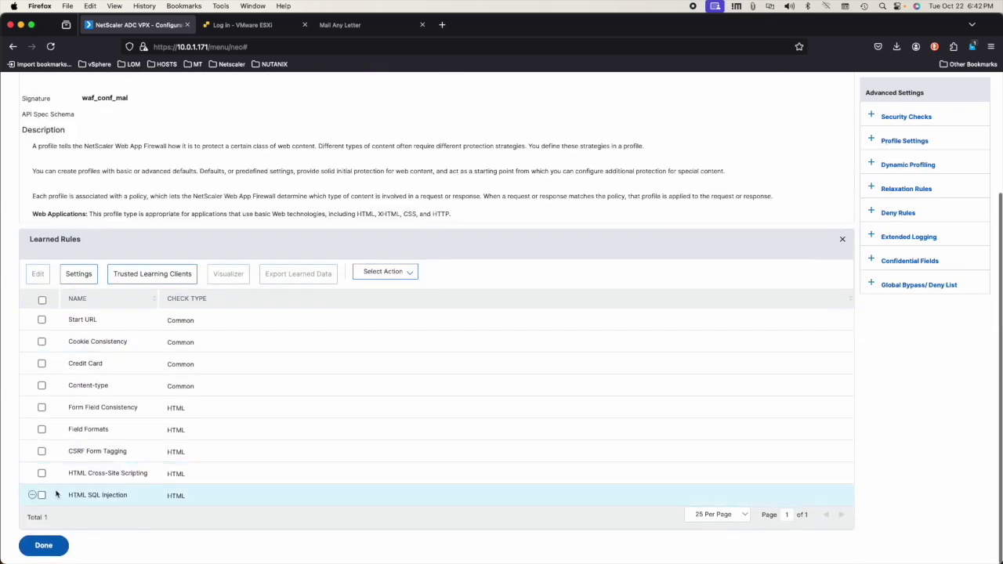
pyautogui.click(44, 545)
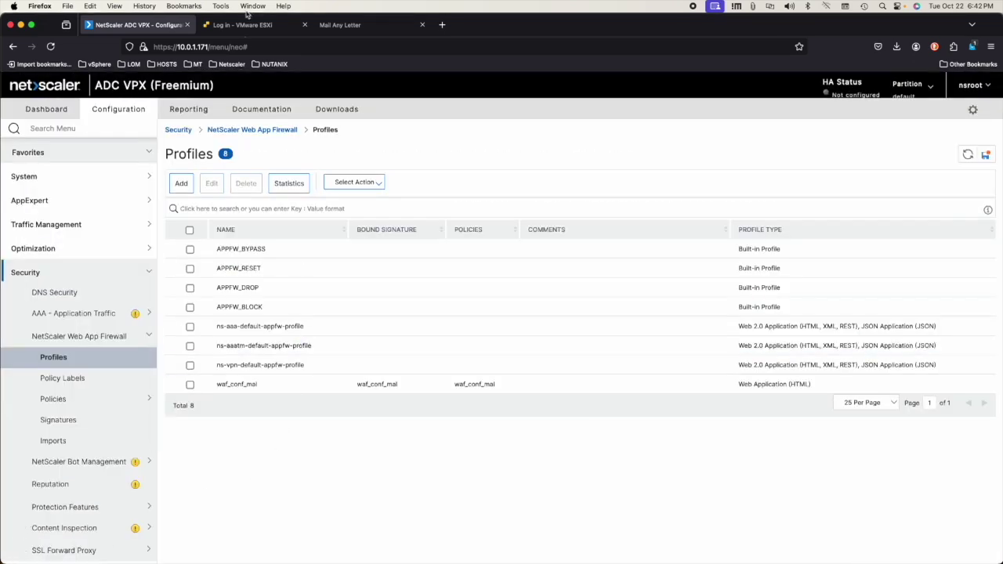
# Switch to MailAnyLetter and log in as the super admin with the saved e-mail and password
pyautogui.click(341, 26)
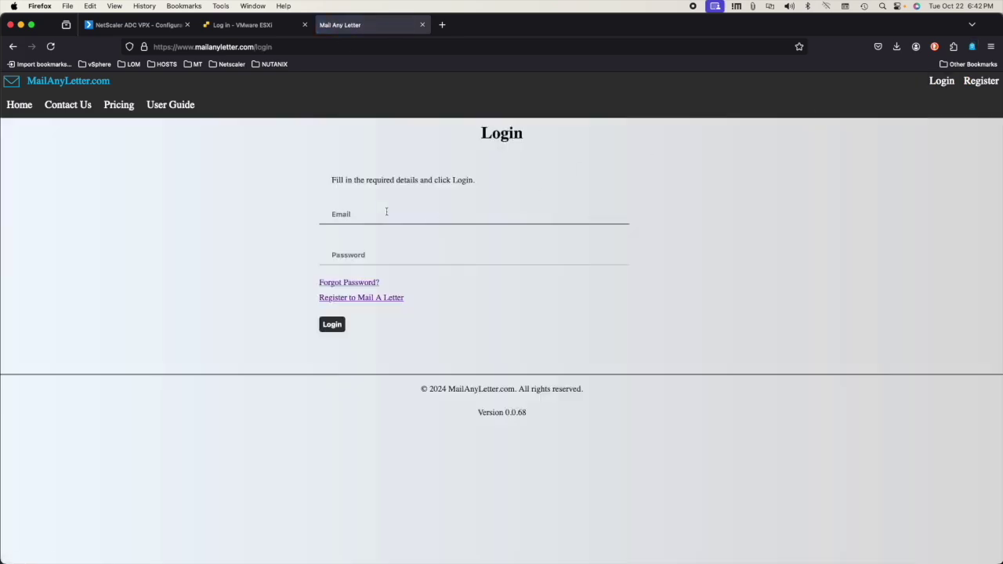
pyautogui.click(370, 216)
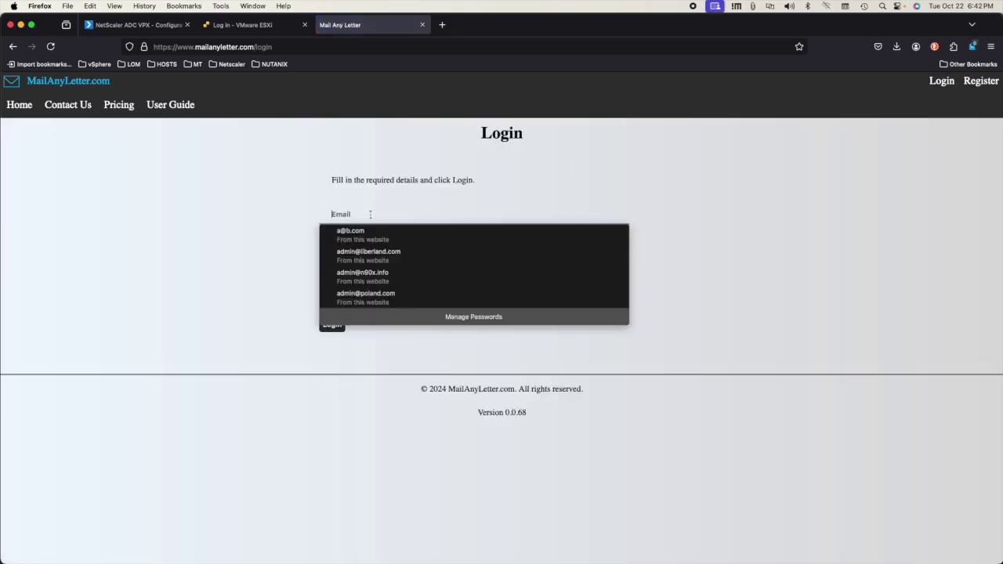
pyautogui.click(389, 277)
pyautogui.click(337, 326)
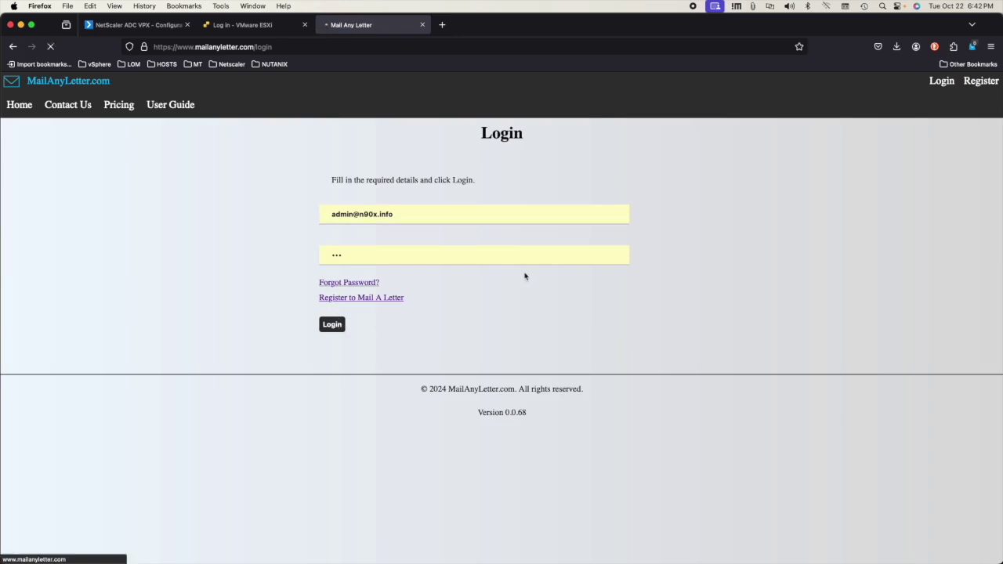
# View the All admins page and the Liberland details on the admin progress page
pyautogui.click(218, 91)
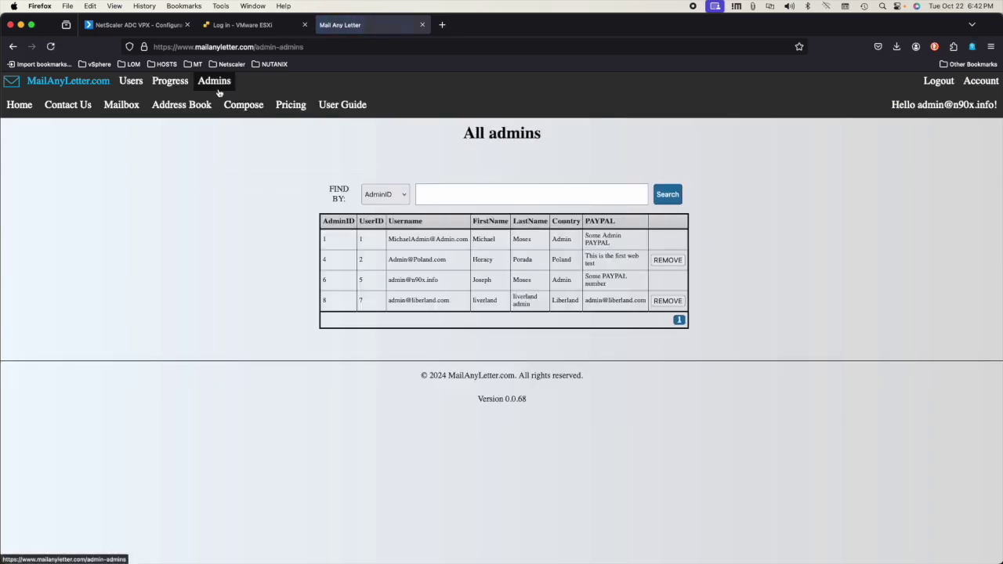
pyautogui.click(164, 84)
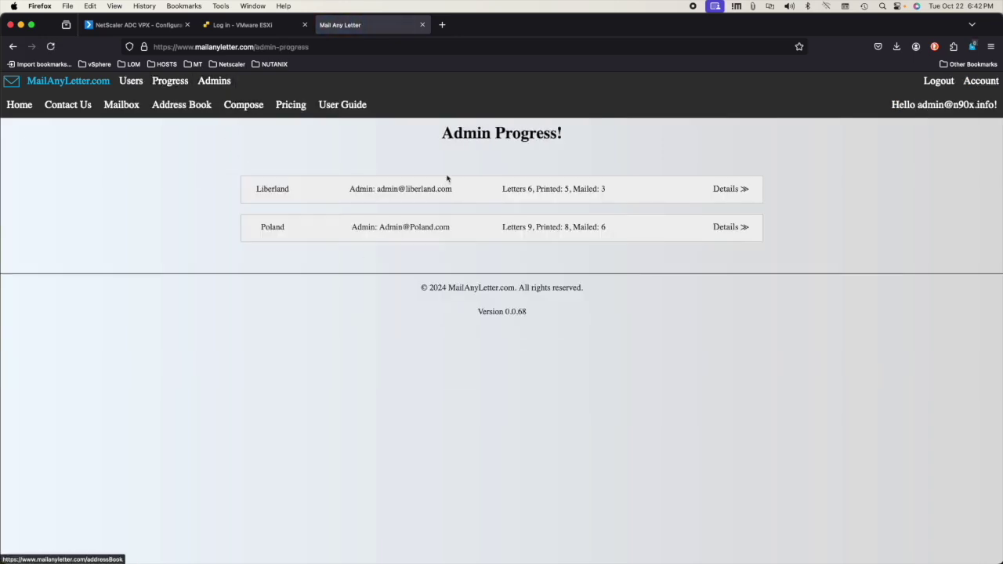
pyautogui.click(727, 189)
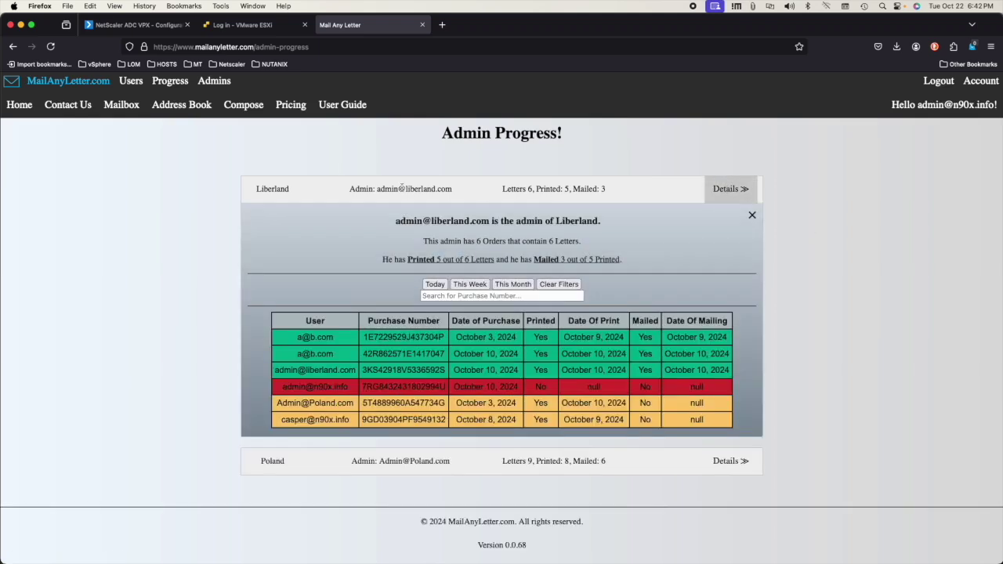
# Visit the Address Book, Compose, Pricing and User Guide pages in turn
pyautogui.click(197, 107)
pyautogui.click(253, 111)
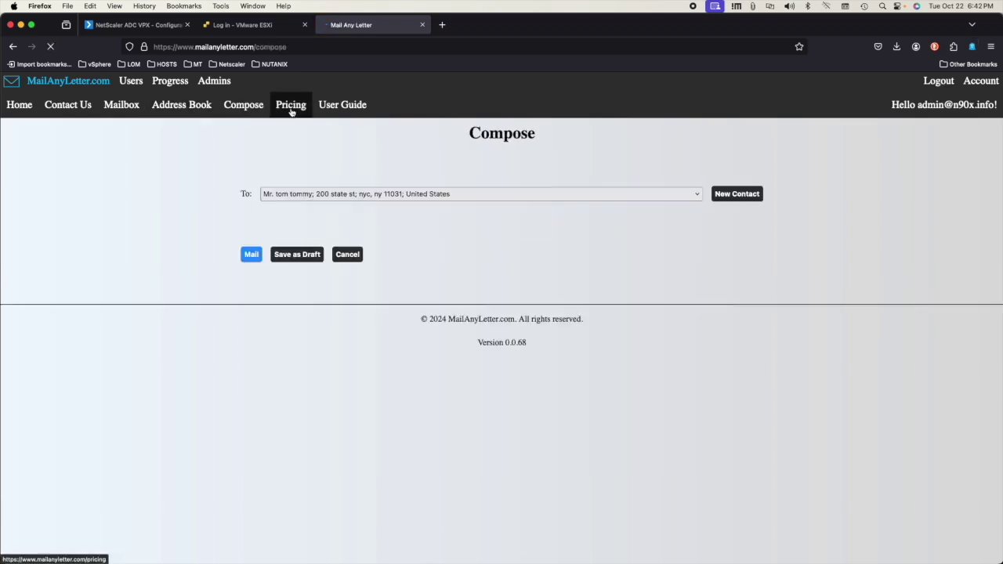
pyautogui.click(290, 110)
pyautogui.click(353, 112)
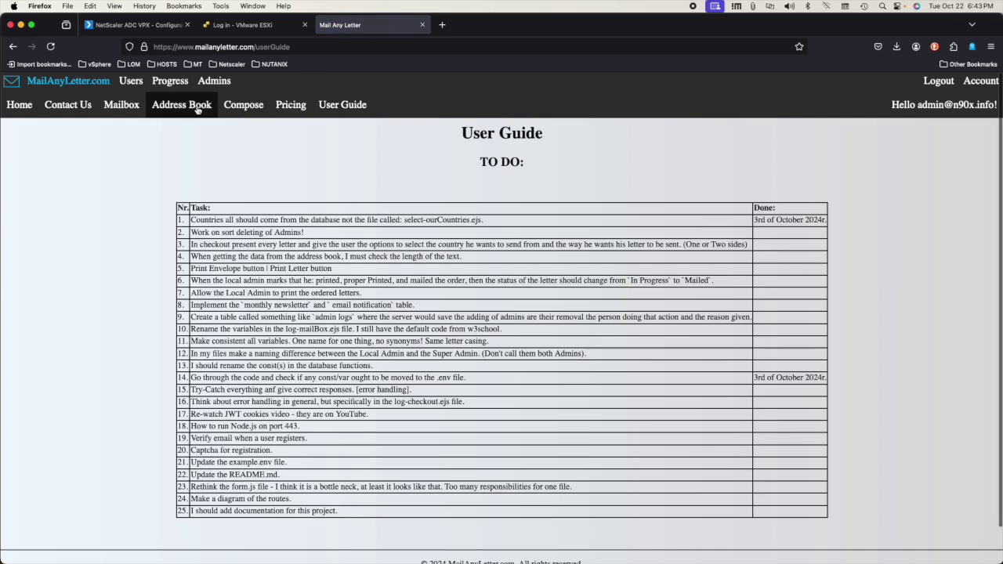
# Preview the October 10, 2024 letter among the mailbox's In Production letters, close the preview and return to the drafts
pyautogui.click(128, 106)
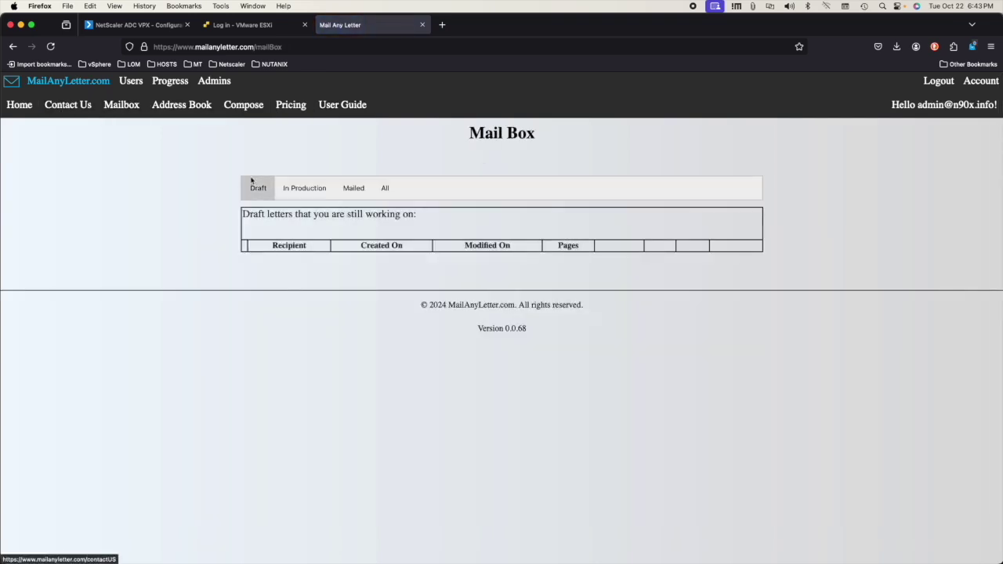
pyautogui.click(318, 194)
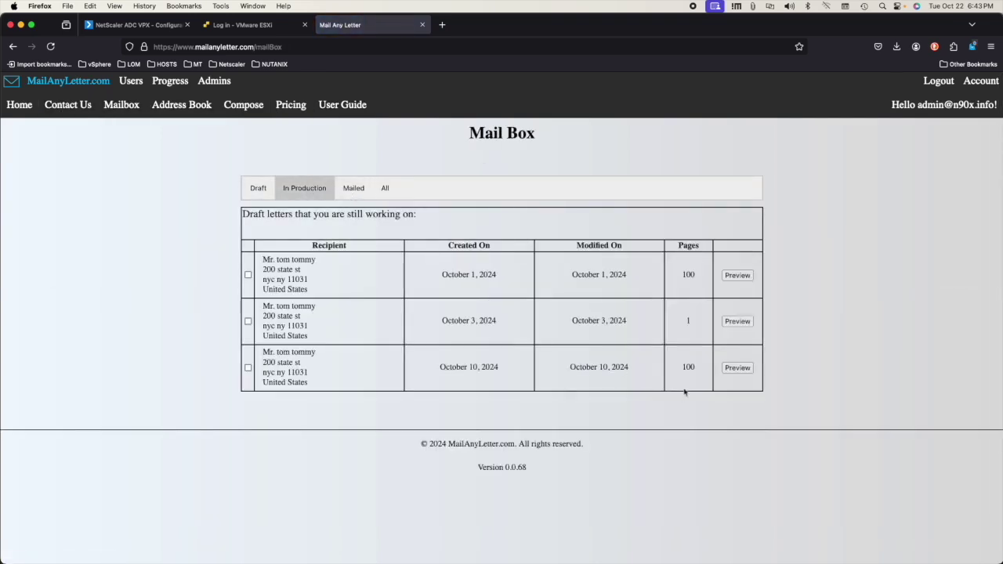
pyautogui.click(737, 367)
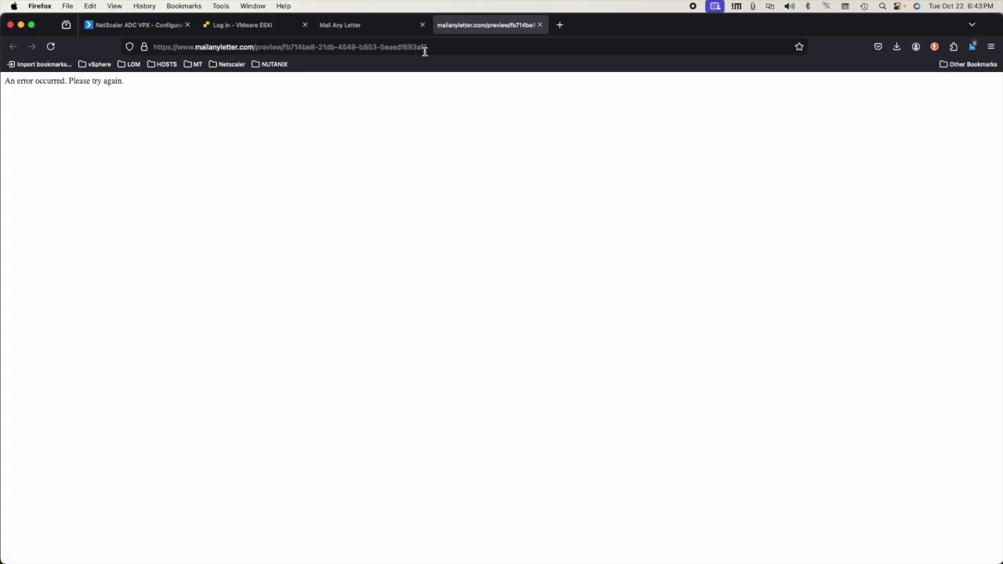
pyautogui.click(536, 25)
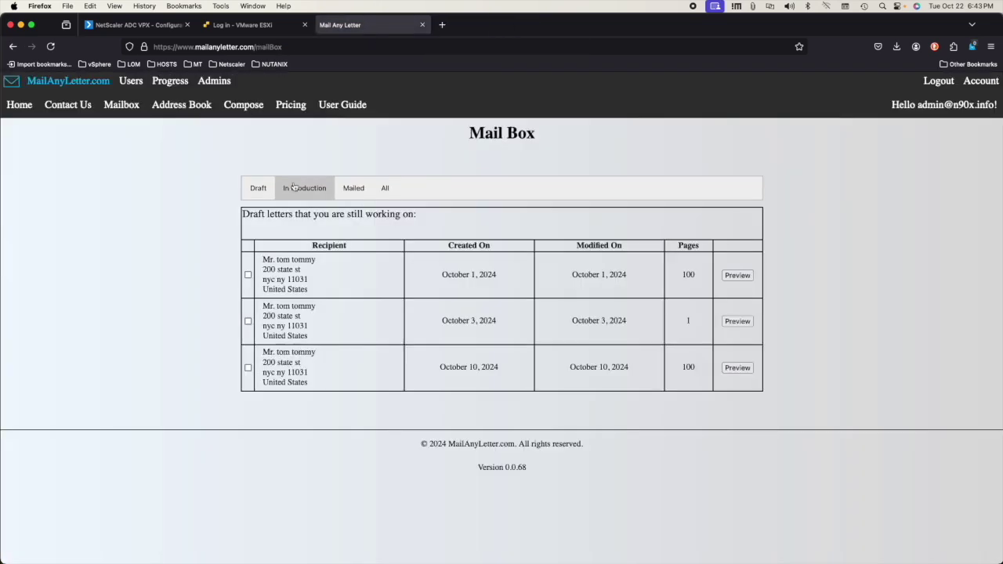
pyautogui.click(256, 193)
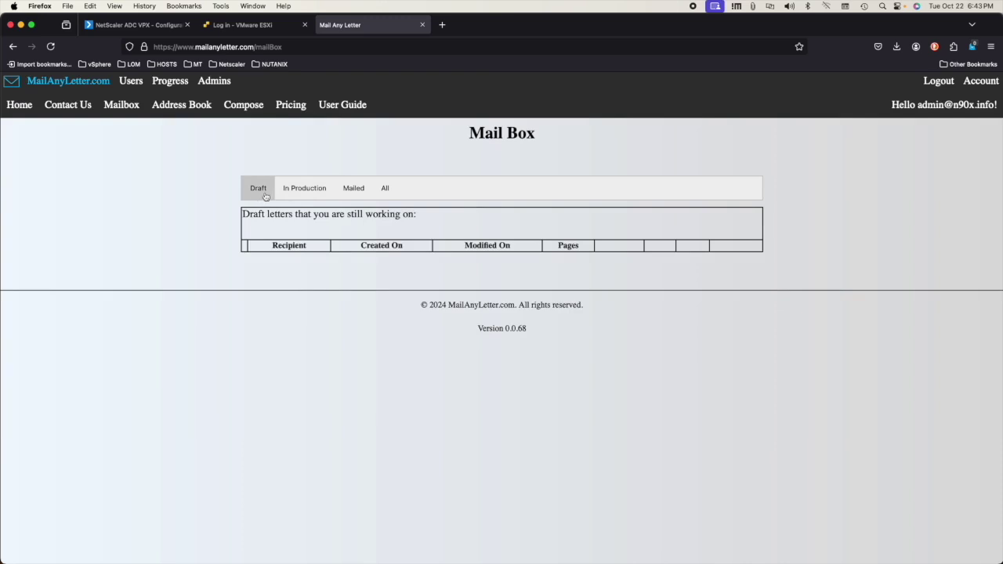
# Revisit the Address Book and Mailbox pages and open the Contact Us page
pyautogui.click(179, 105)
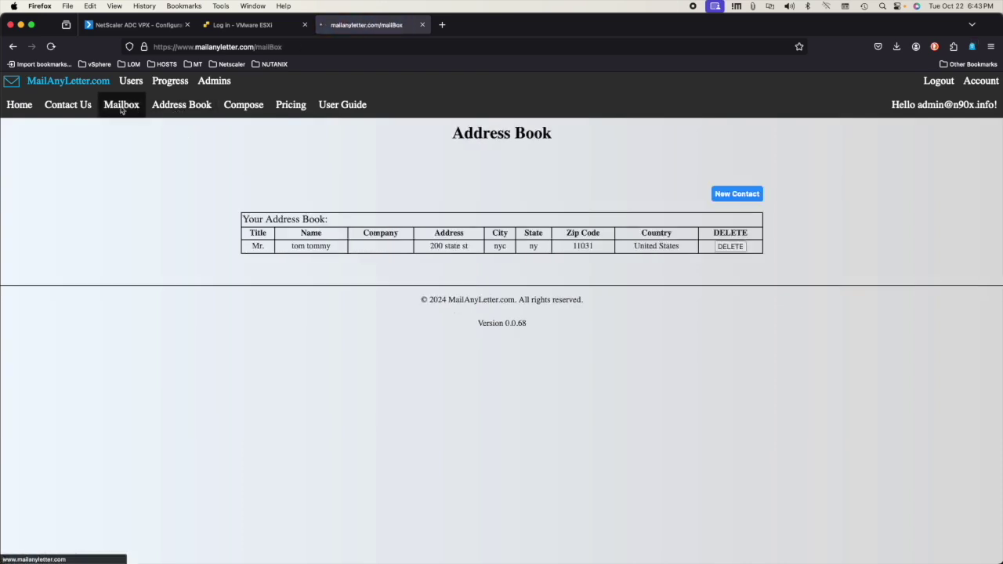
pyautogui.click(127, 105)
pyautogui.click(80, 114)
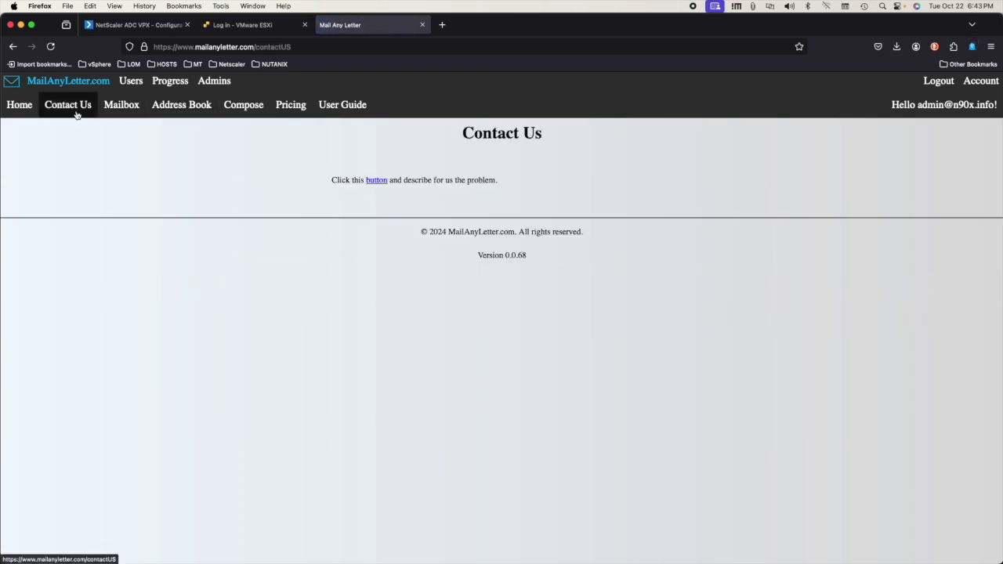
# Reopen the mailbox and view its In Production, Mailed, All and Draft letter lists
pyautogui.click(127, 113)
pyautogui.click(322, 194)
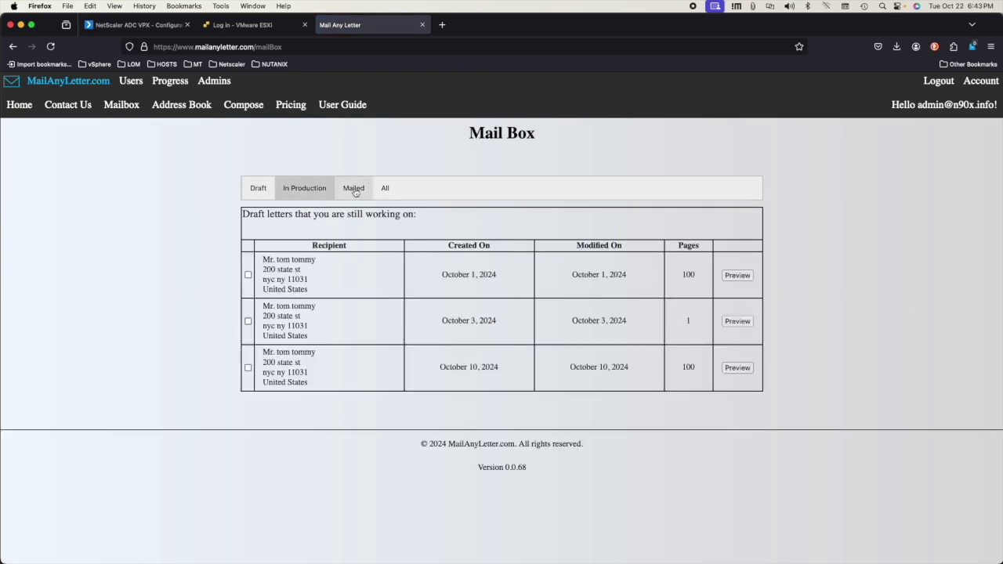
pyautogui.click(354, 190)
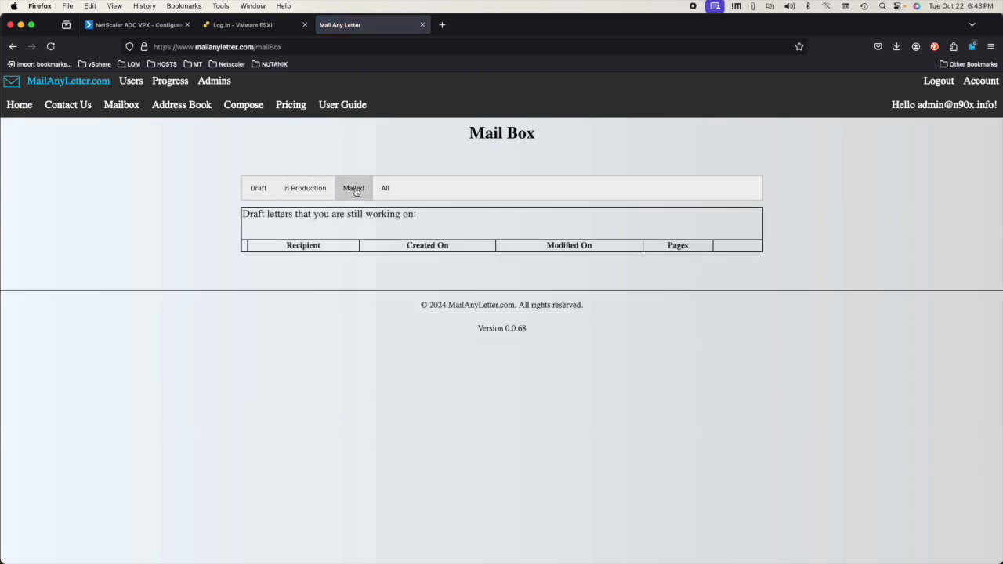
pyautogui.click(383, 190)
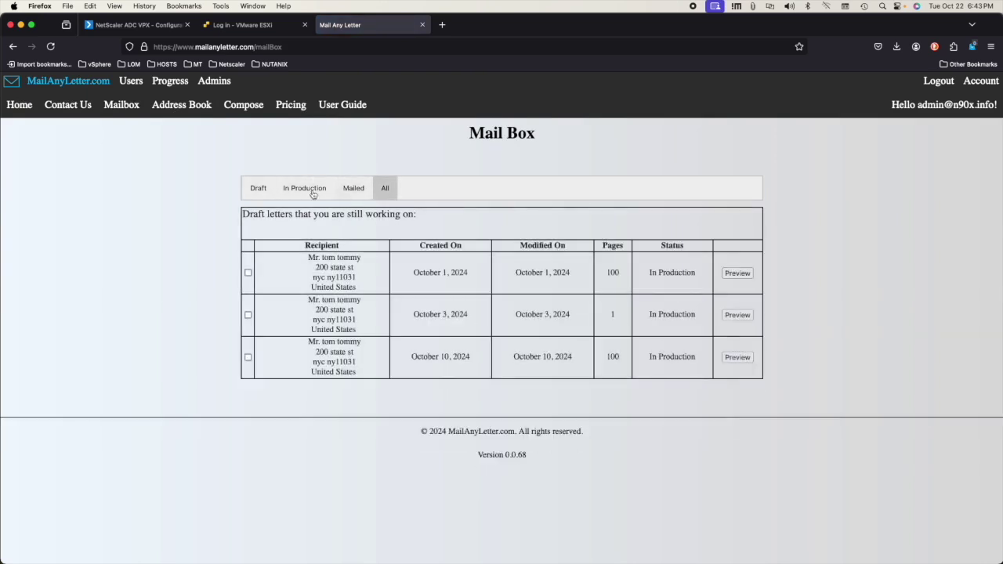
pyautogui.click(259, 189)
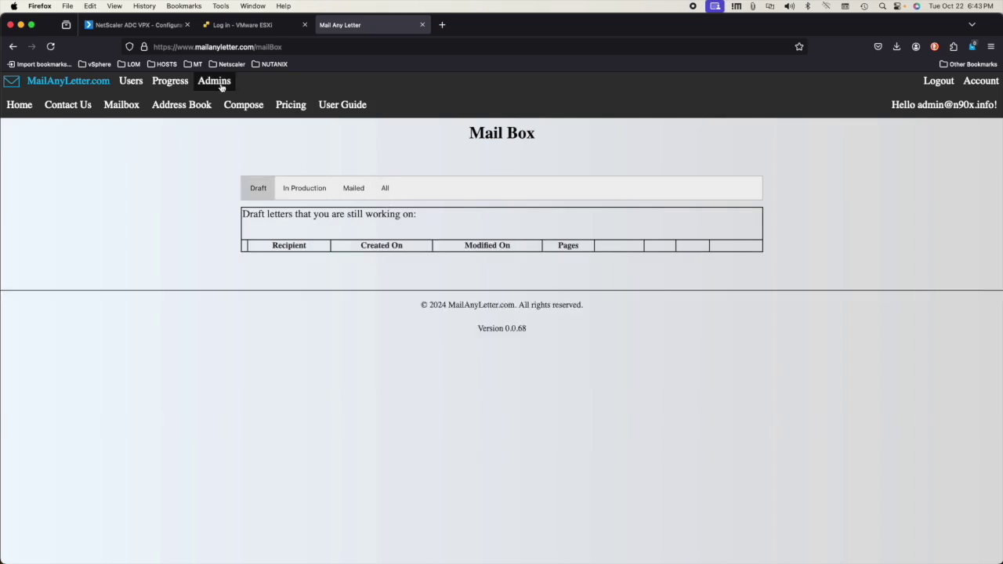
# View the Poland admin's order details on the Progress page and try the Today and This Week filters
pyautogui.click(168, 82)
pyautogui.click(725, 226)
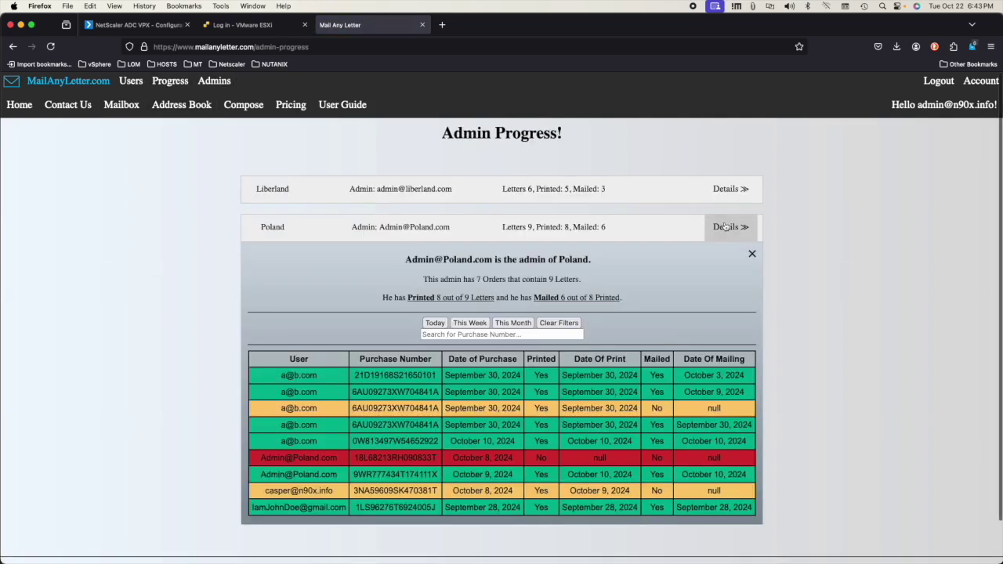
pyautogui.scroll(-1, 463, 311)
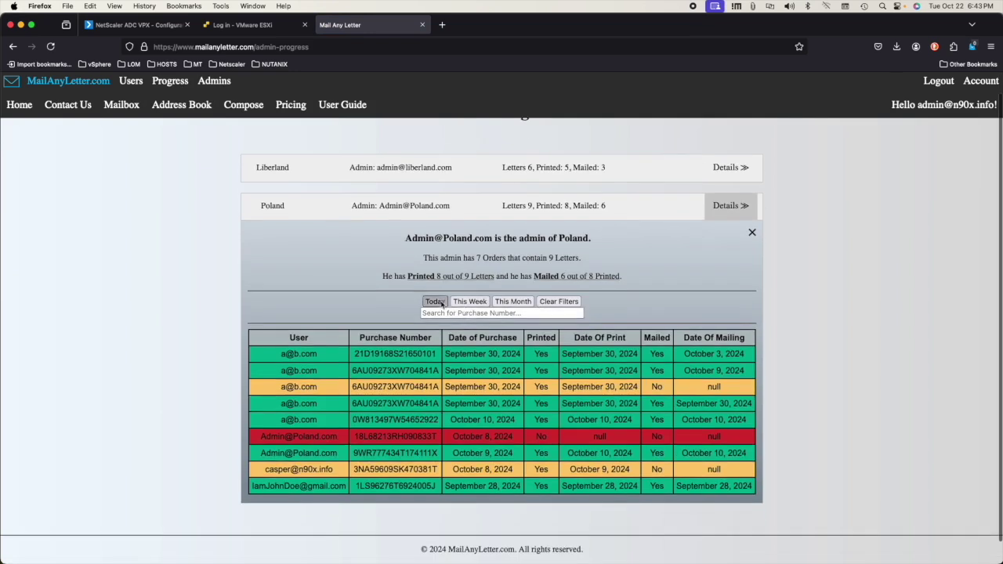
pyautogui.click(438, 303)
pyautogui.click(467, 325)
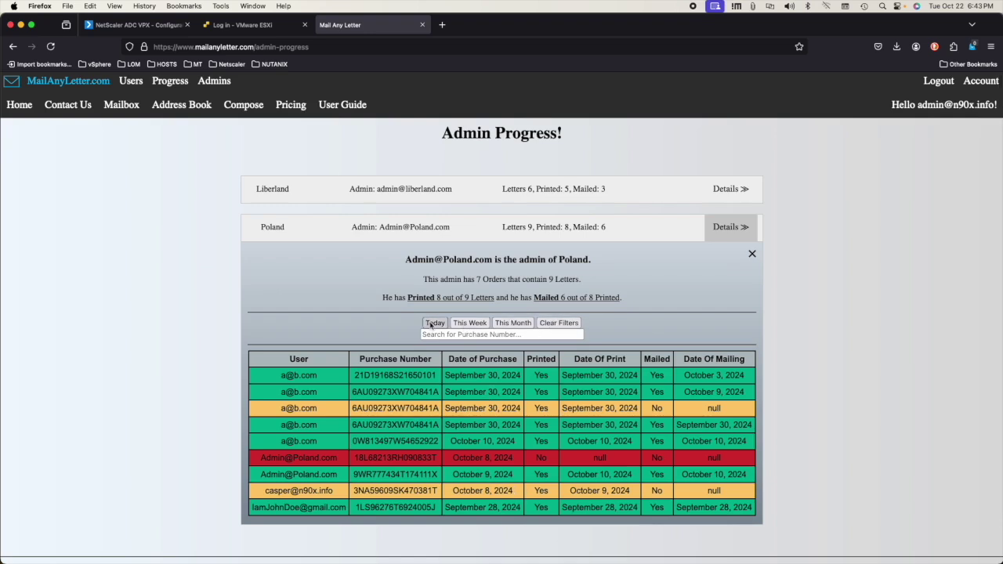
# Expand the Liberland admin's order details on the Progress page and look through the listed orders
pyautogui.click(727, 189)
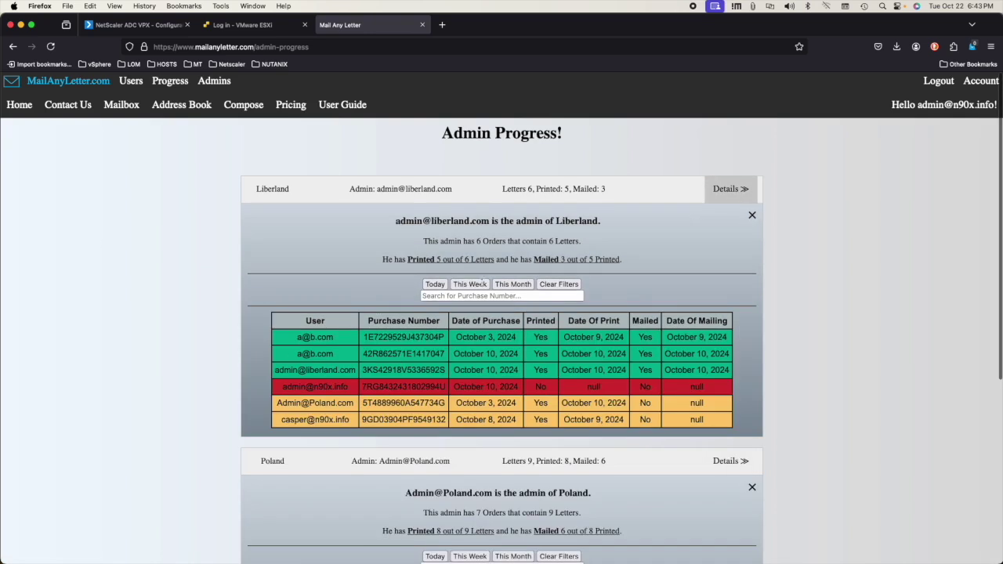
pyautogui.scroll(-5, 637, 299)
pyautogui.scroll(5, 656, 358)
pyautogui.scroll(-1, 485, 323)
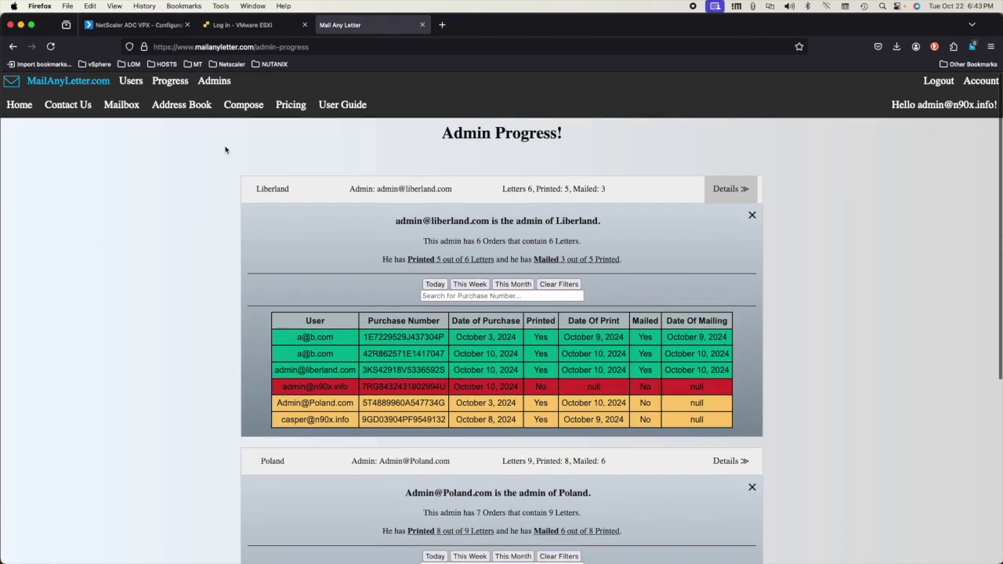
# Log out of the main admin account and log in as the regular user with the saved email and password
pyautogui.click(936, 83)
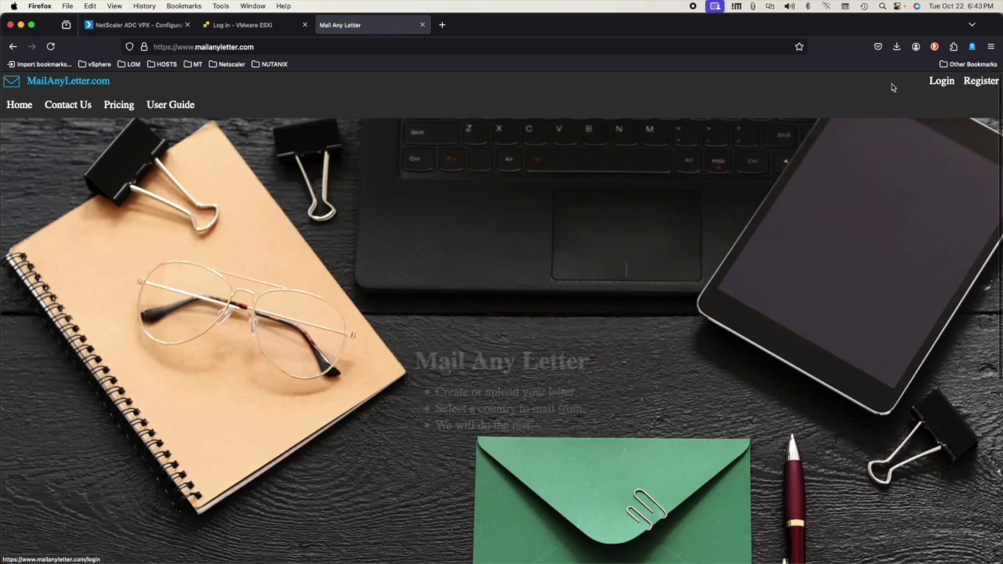
pyautogui.click(941, 83)
pyautogui.click(353, 215)
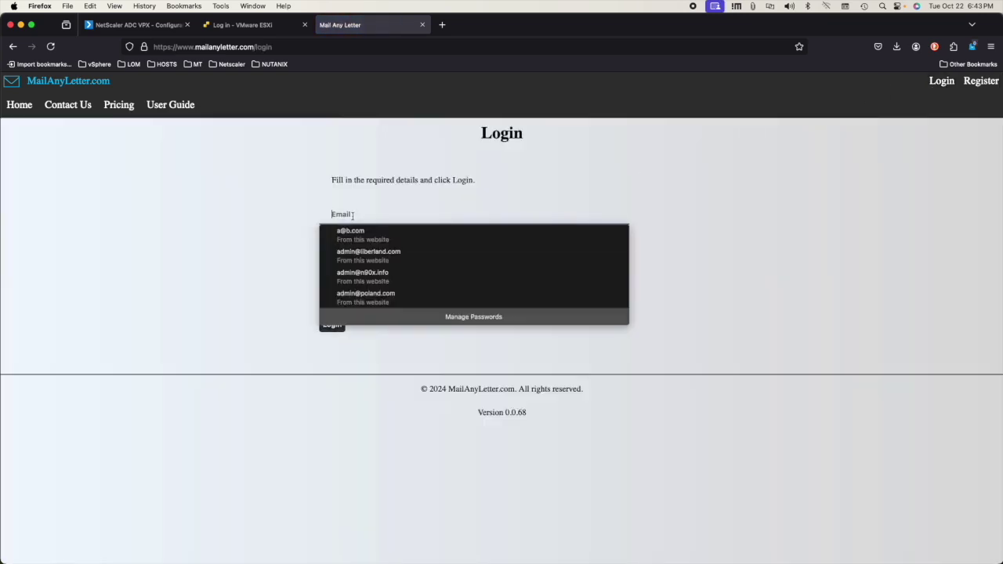
pyautogui.click(364, 237)
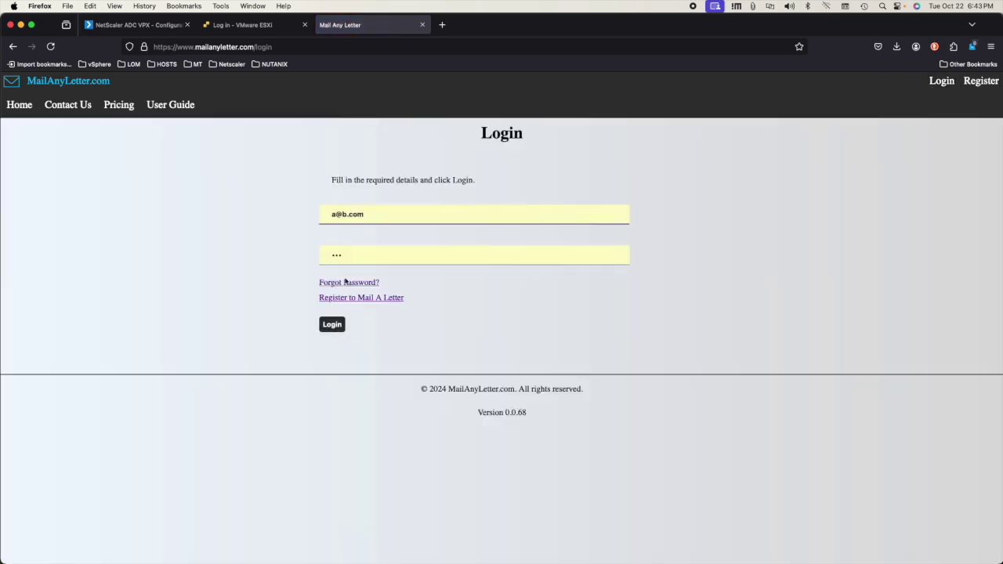
pyautogui.click(332, 324)
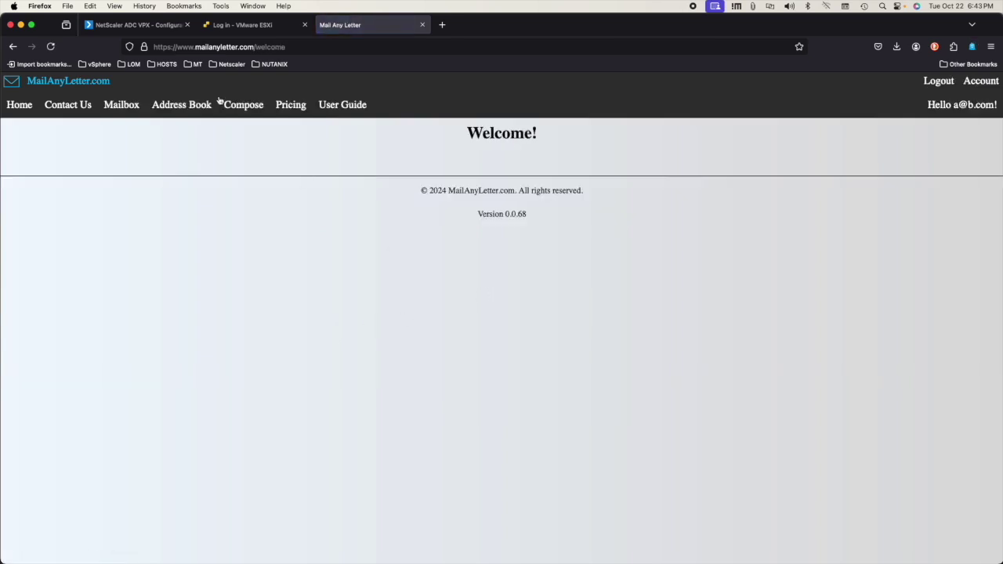
# Visit the Compose, Pricing, User Guide and Contact Us pages as the regular user
pyautogui.click(225, 104)
pyautogui.click(291, 105)
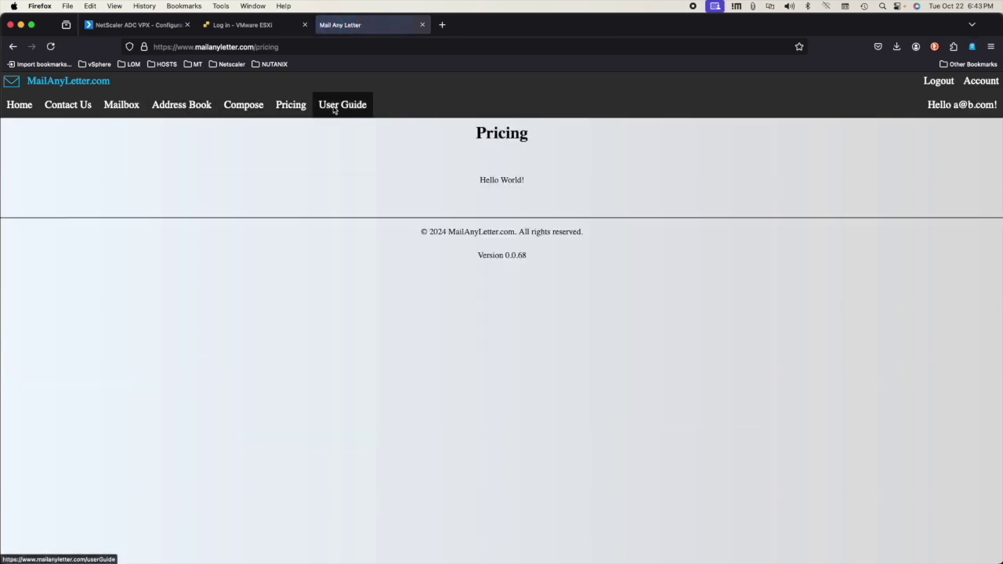
pyautogui.click(334, 110)
pyautogui.click(61, 110)
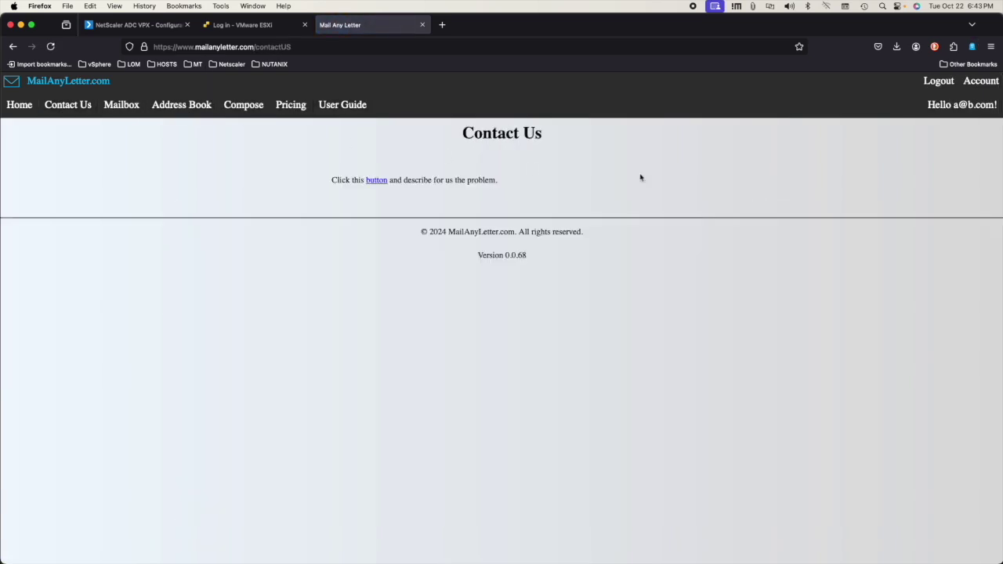
# Log out of the regular account and log in as the Poland admin with the saved email and password
pyautogui.click(938, 83)
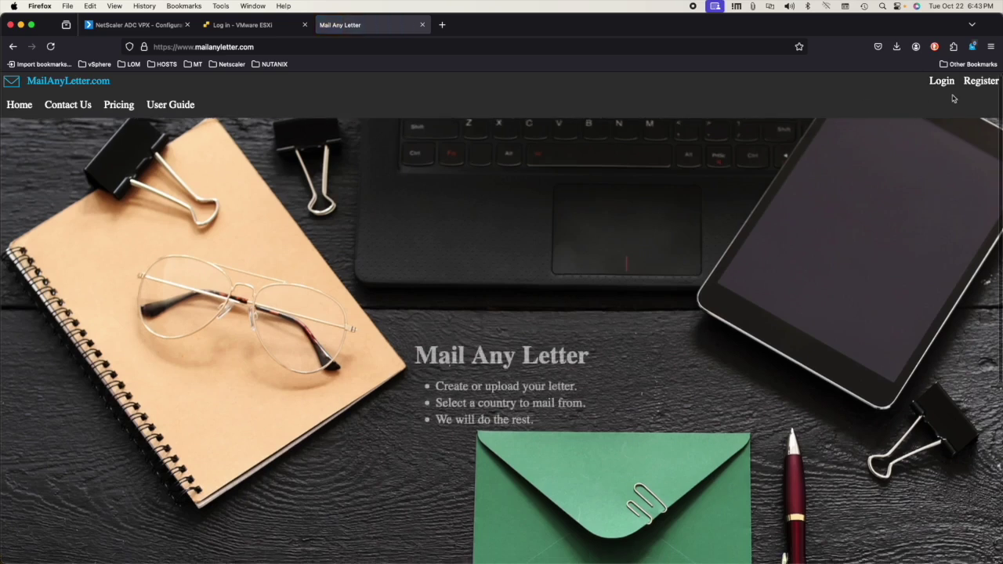
pyautogui.click(936, 83)
pyautogui.click(360, 220)
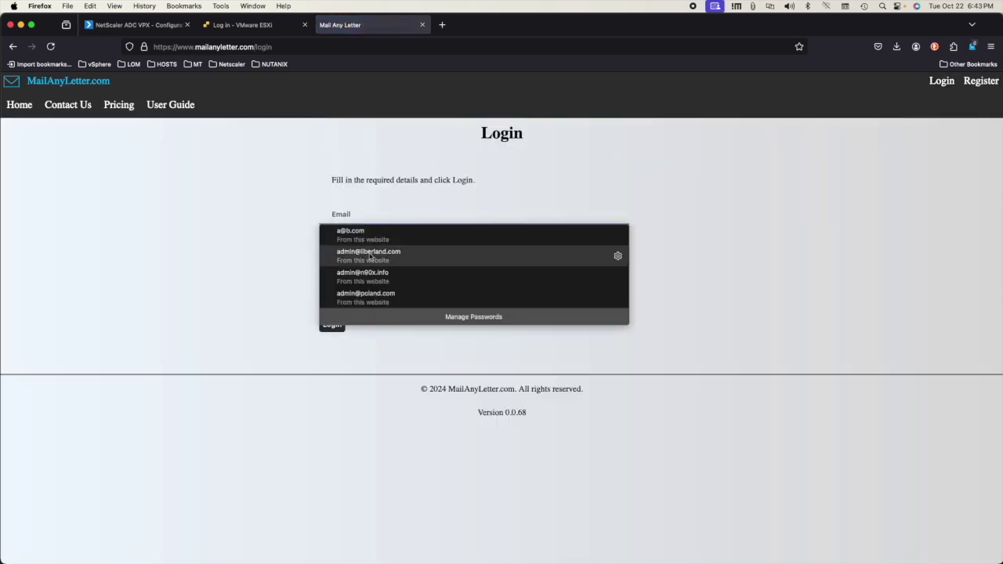
pyautogui.click(376, 295)
pyautogui.click(335, 324)
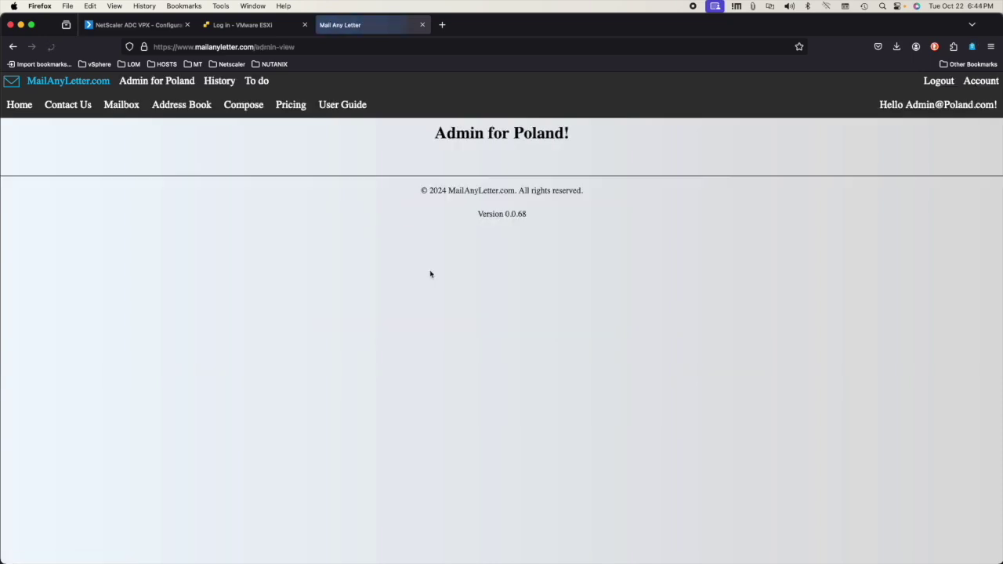
# Visit the Poland admin's Mailbox and History pages and expand the details of the mailed orders
pyautogui.click(127, 105)
pyautogui.click(219, 81)
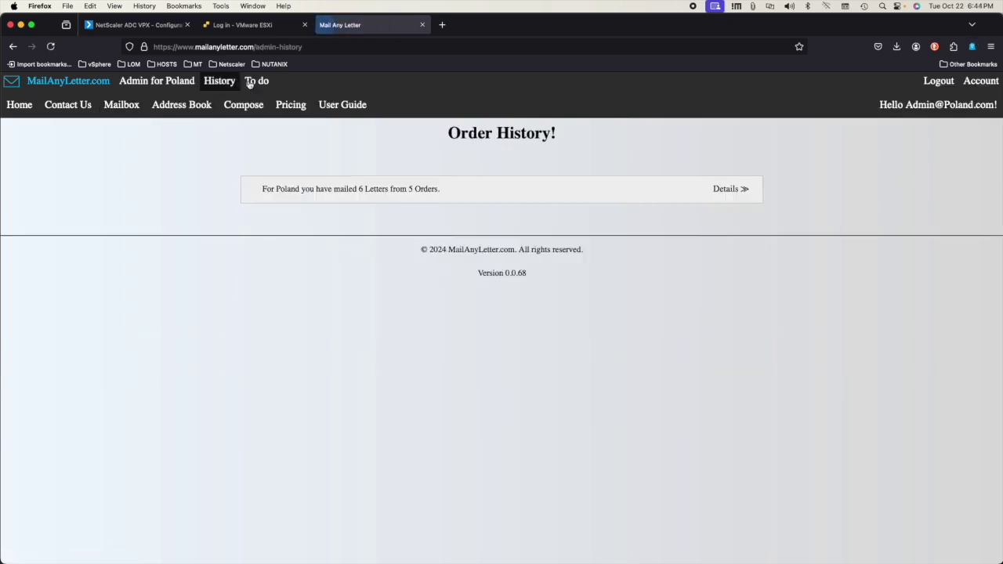
pyautogui.click(725, 189)
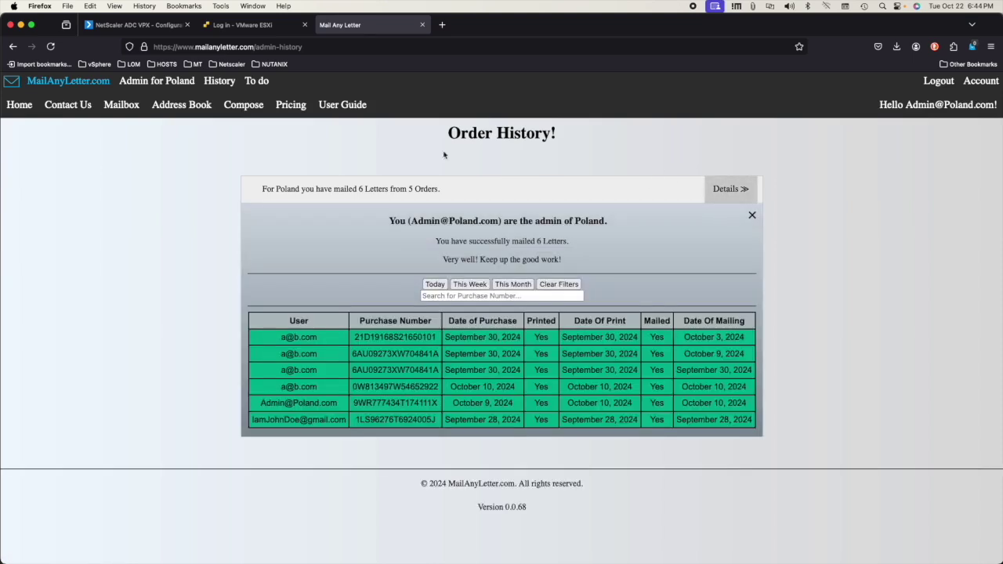
# Try the Print, Mail action on all three orders in the Poland admin's To do list and log out
pyautogui.click(262, 83)
pyautogui.click(641, 236)
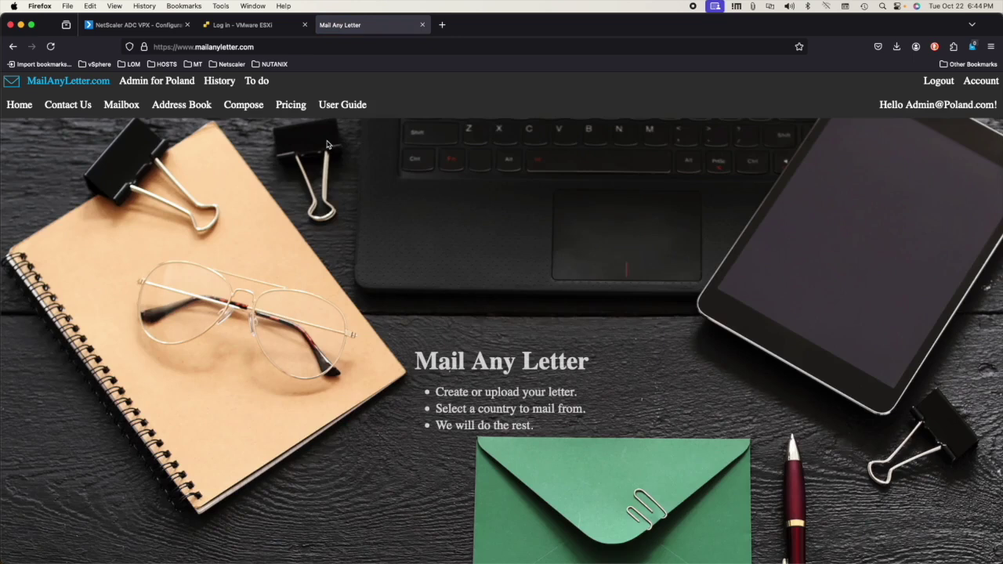
pyautogui.click(260, 83)
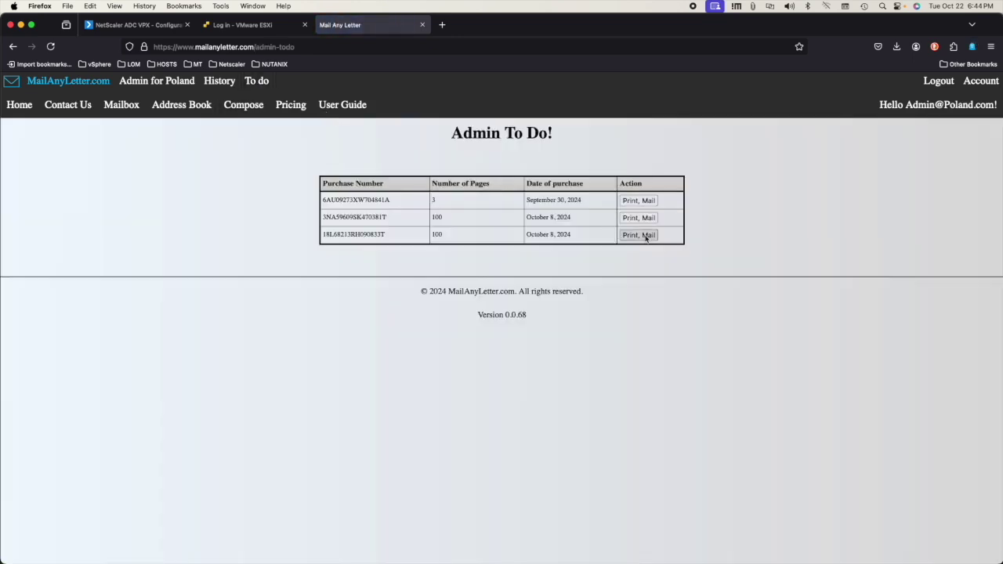
pyautogui.click(634, 205)
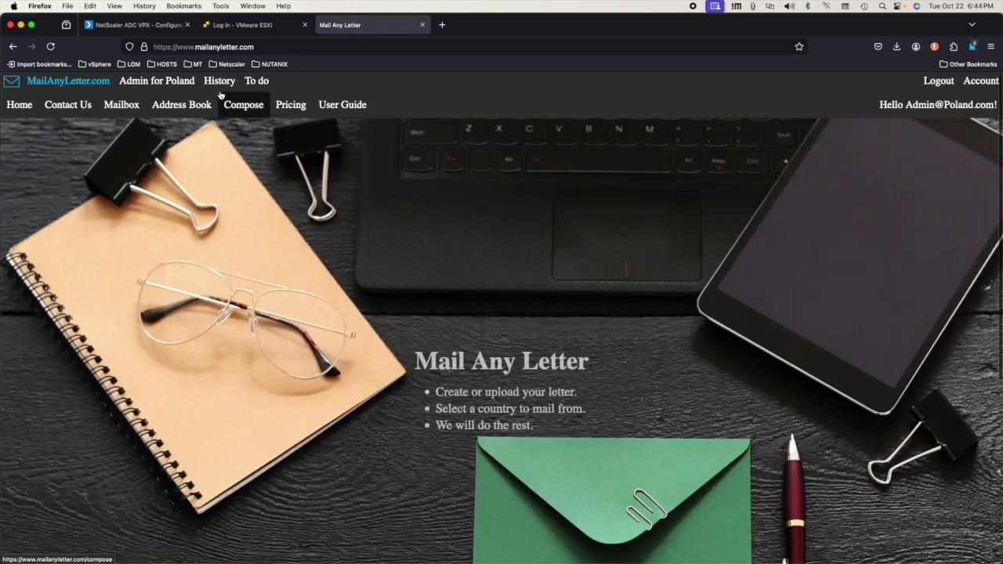
pyautogui.click(259, 81)
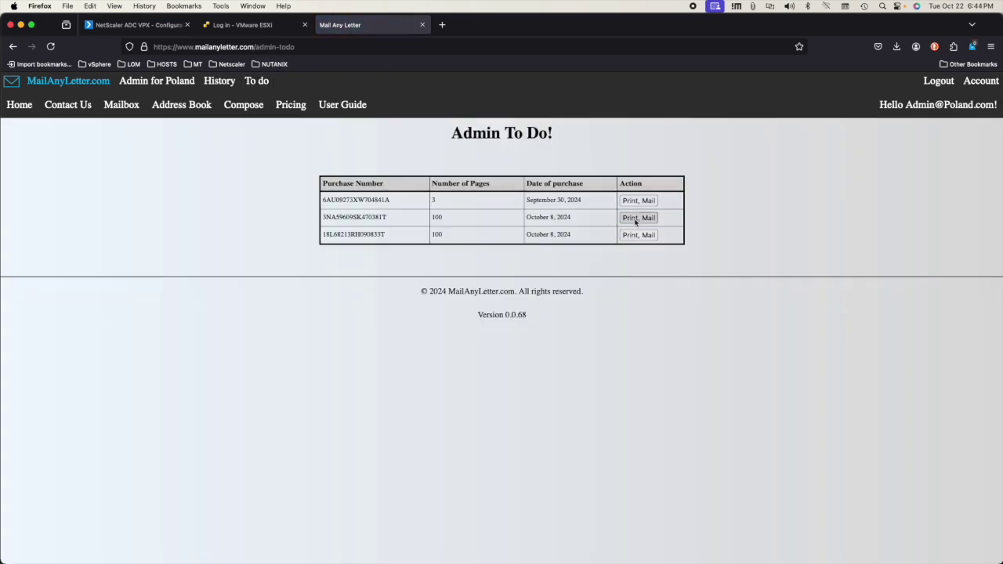
pyautogui.click(635, 219)
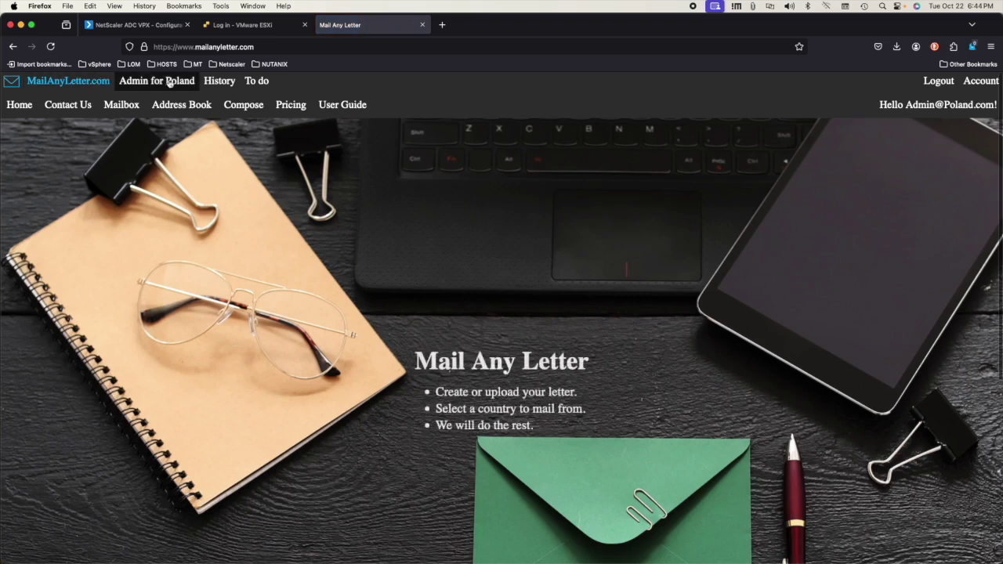
pyautogui.click(937, 83)
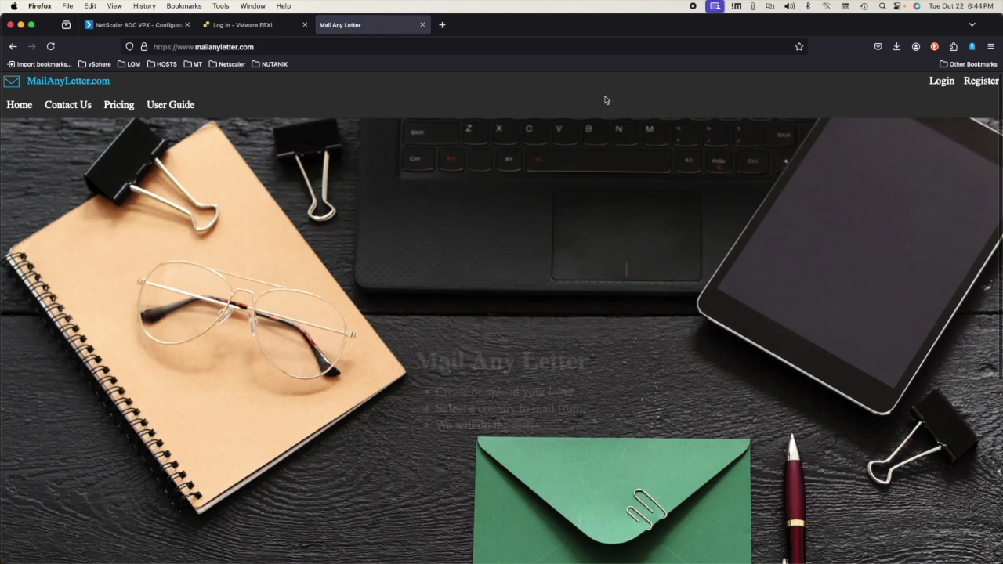
# Switch to the NetScaler ADC configuration, edit the waf_conf_mal profile and open its learned rules for Start URL
pyautogui.click(134, 24)
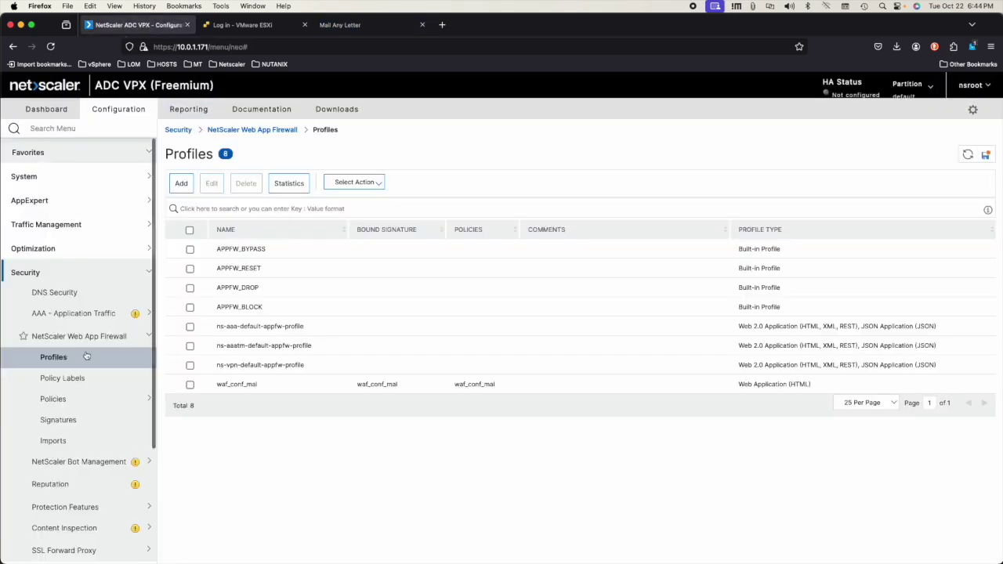
pyautogui.rightClick(178, 387)
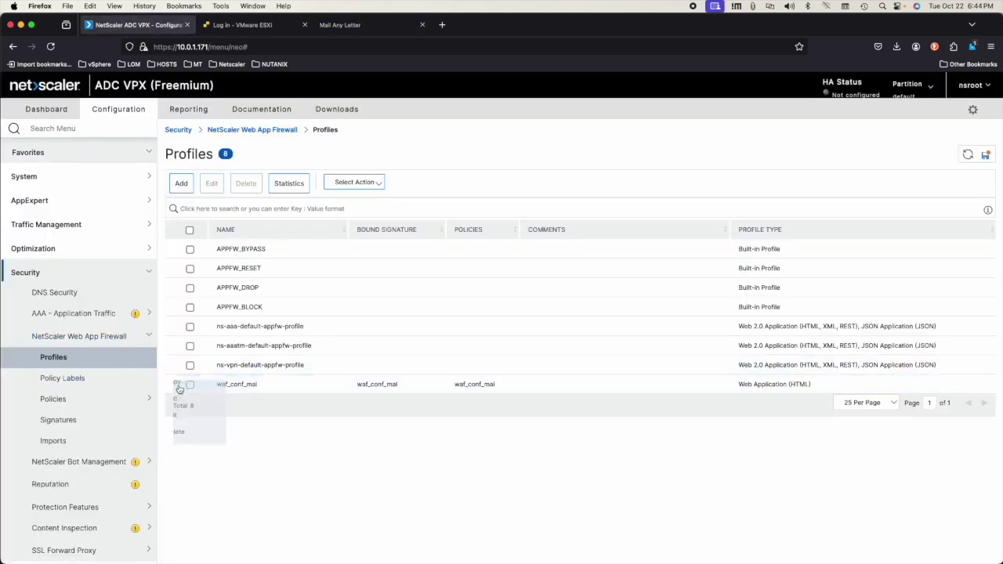
pyautogui.click(202, 425)
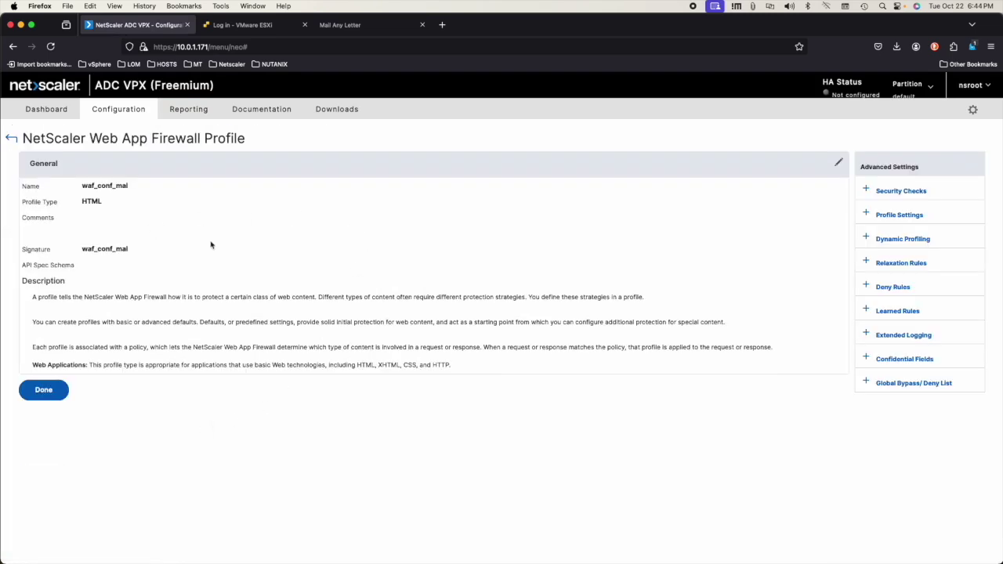
pyautogui.click(897, 311)
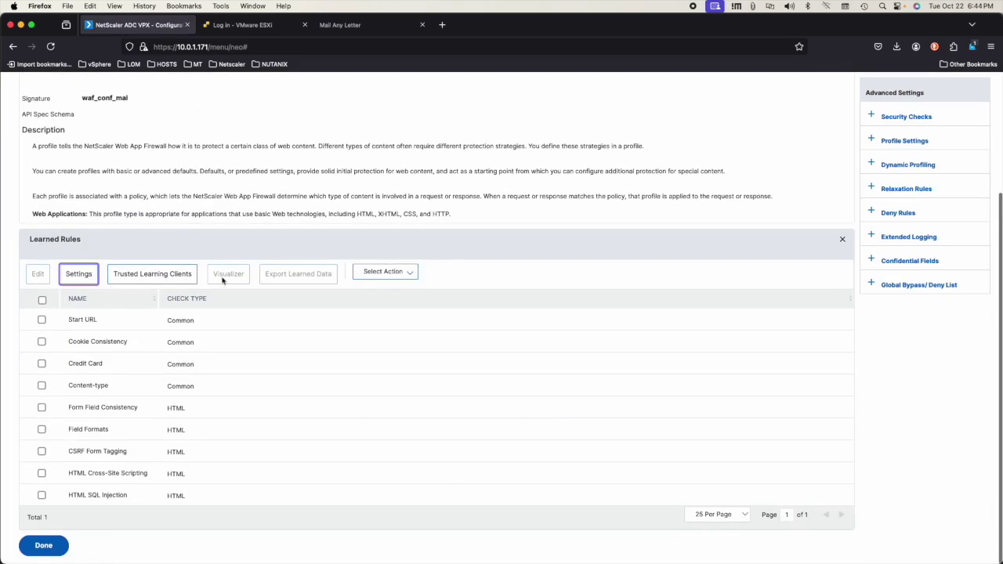
pyautogui.rightClick(32, 320)
pyautogui.click(48, 346)
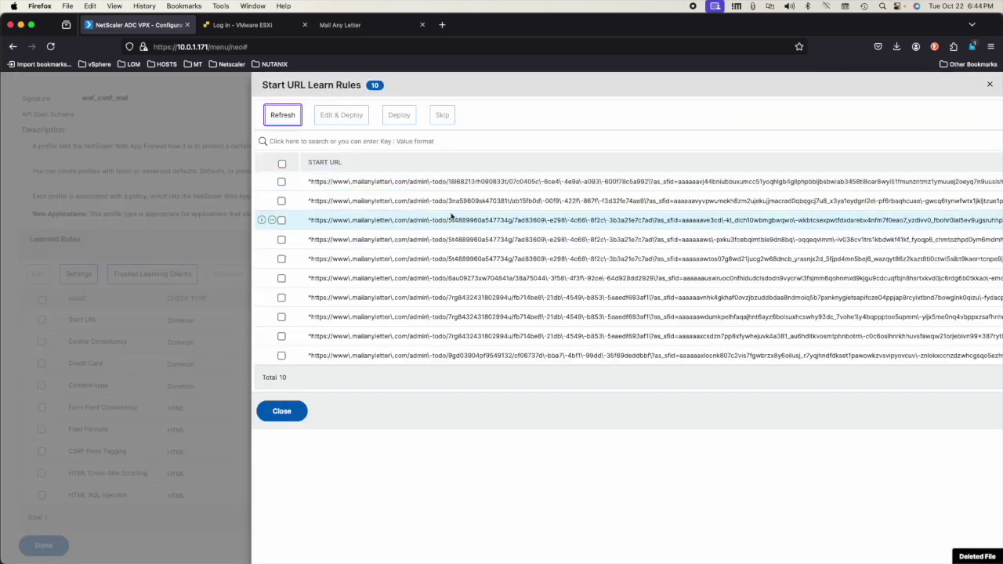
pyautogui.click(281, 182)
pyautogui.click(341, 115)
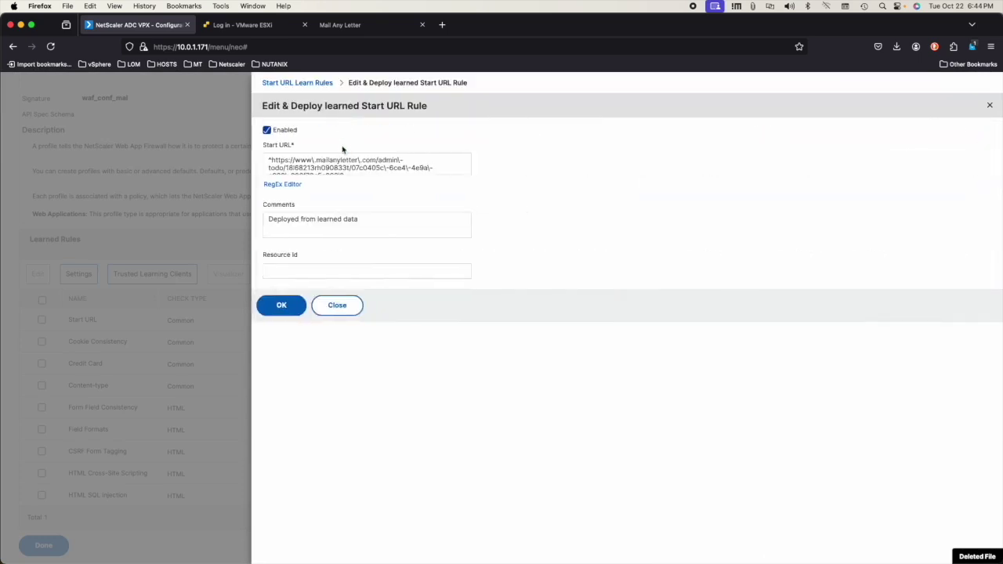
pyautogui.click(395, 168)
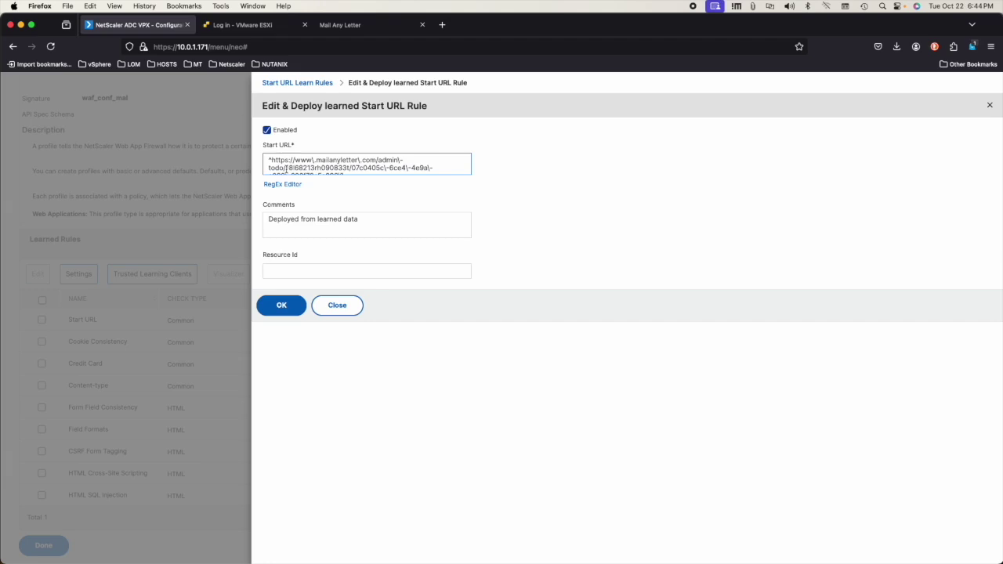
pyautogui.moveTo(285, 168); pyautogui.dragTo(343, 174)
pyautogui.moveTo(407, 171); pyautogui.dragTo(408, 177)
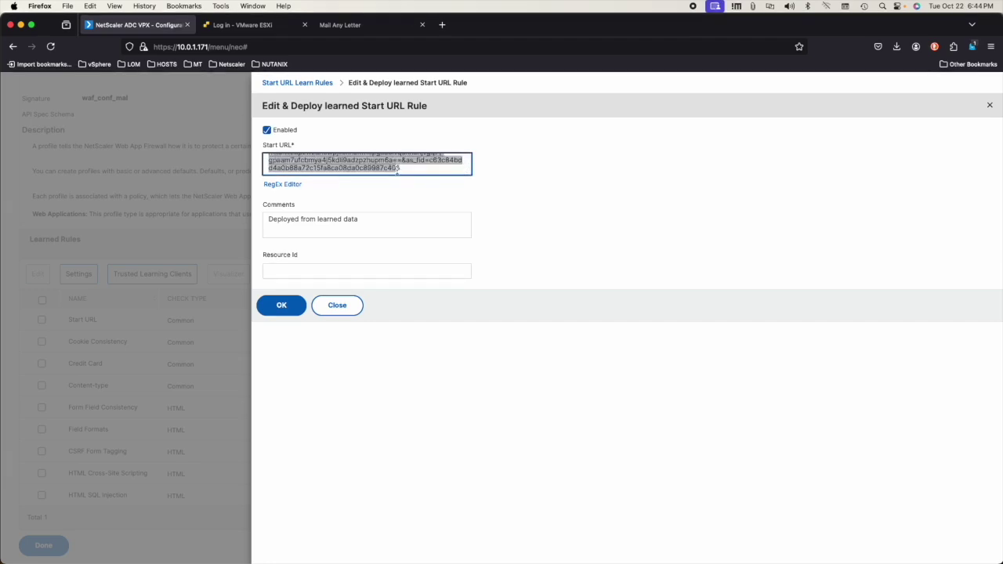
pyautogui.scroll(5, 406, 167)
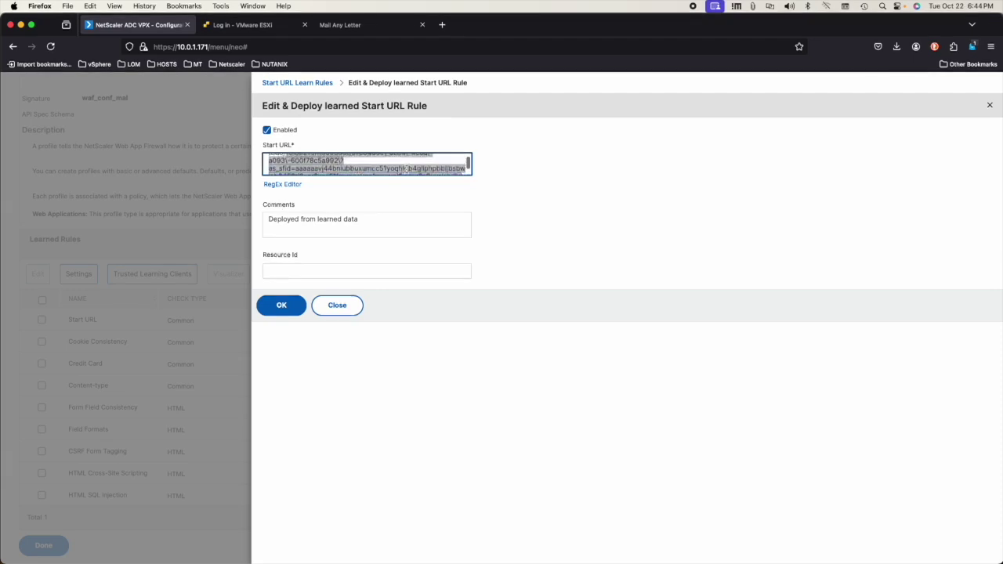
pyautogui.scroll(2, 407, 168)
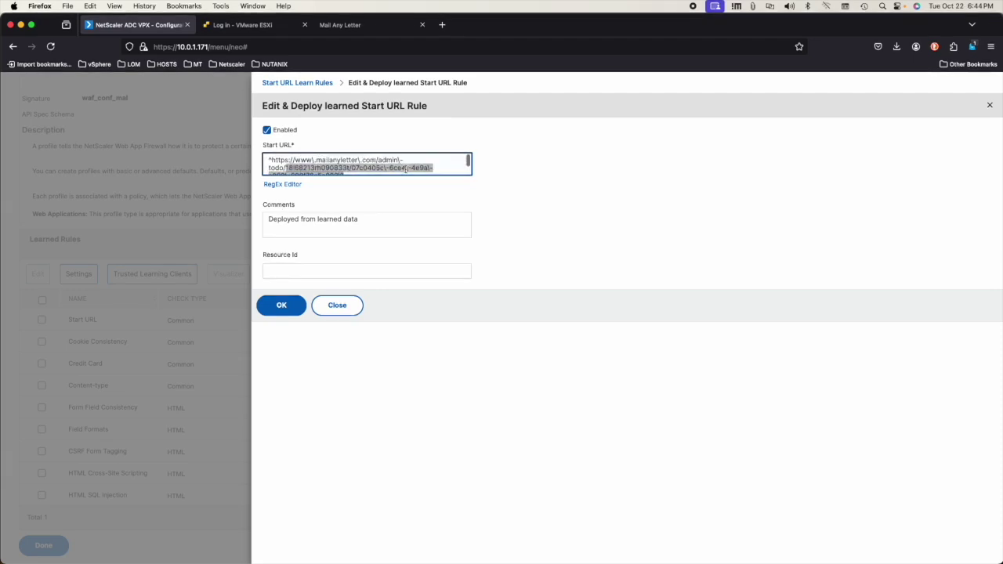
pyautogui.write('$')
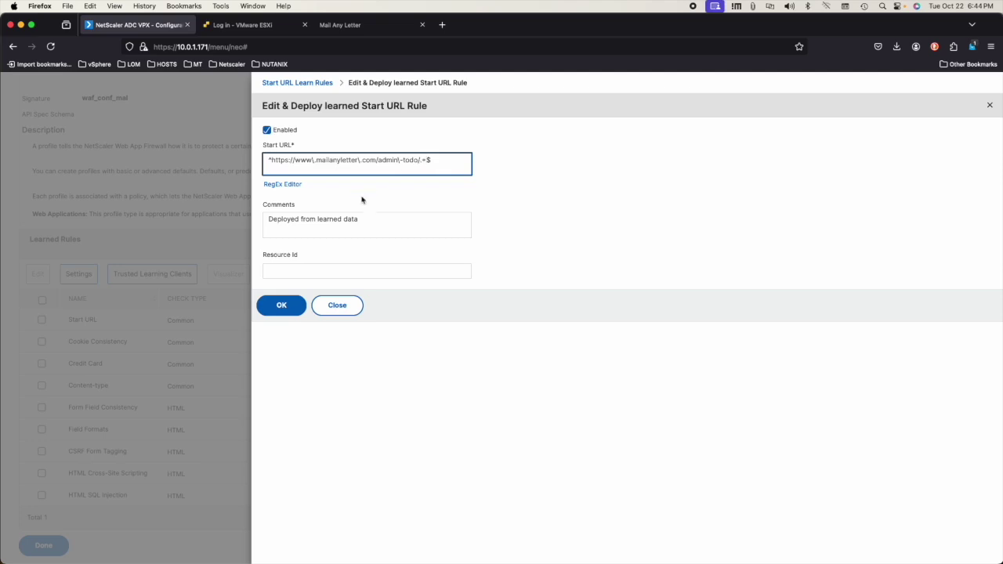
pyautogui.click(281, 305)
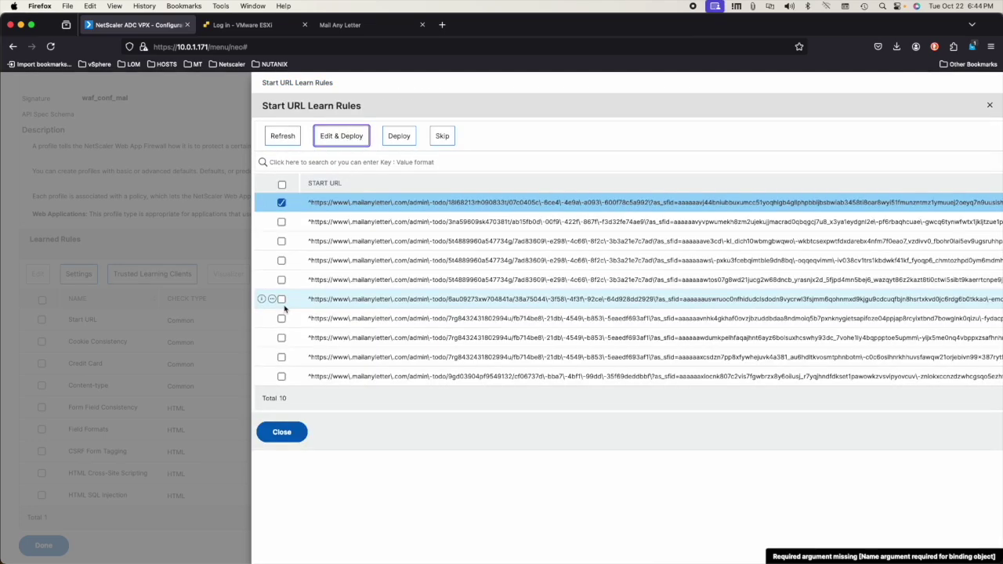
pyautogui.click(400, 138)
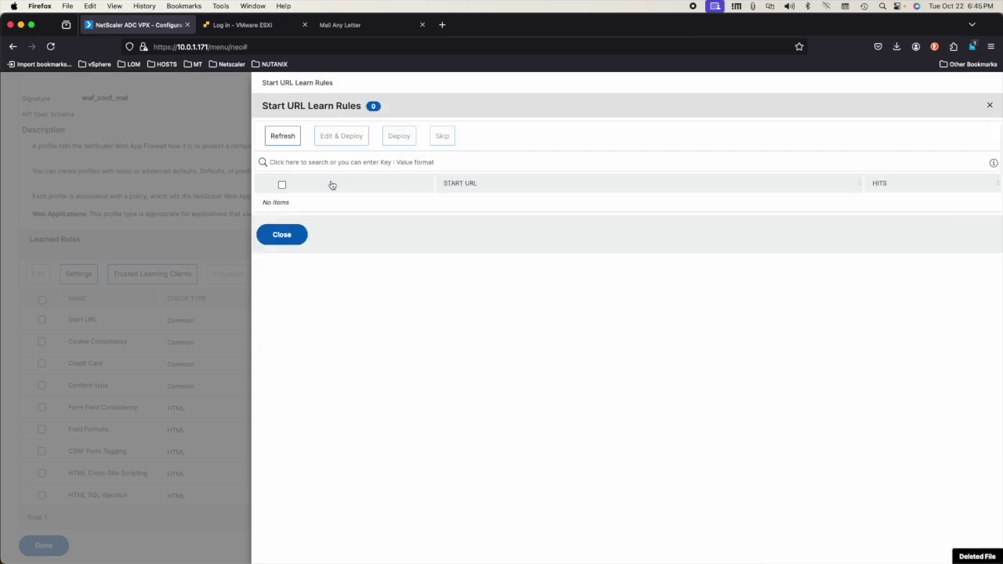
# Close the Start URL learned rules and log in to MailAnyLetter with the Poland admin's saved email and password
pyautogui.click(283, 236)
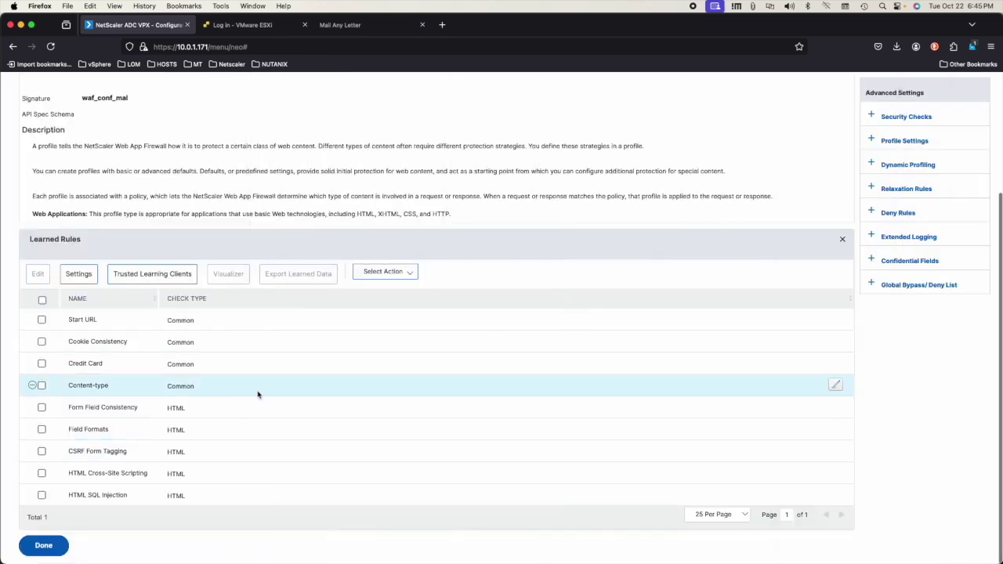
pyautogui.click(368, 25)
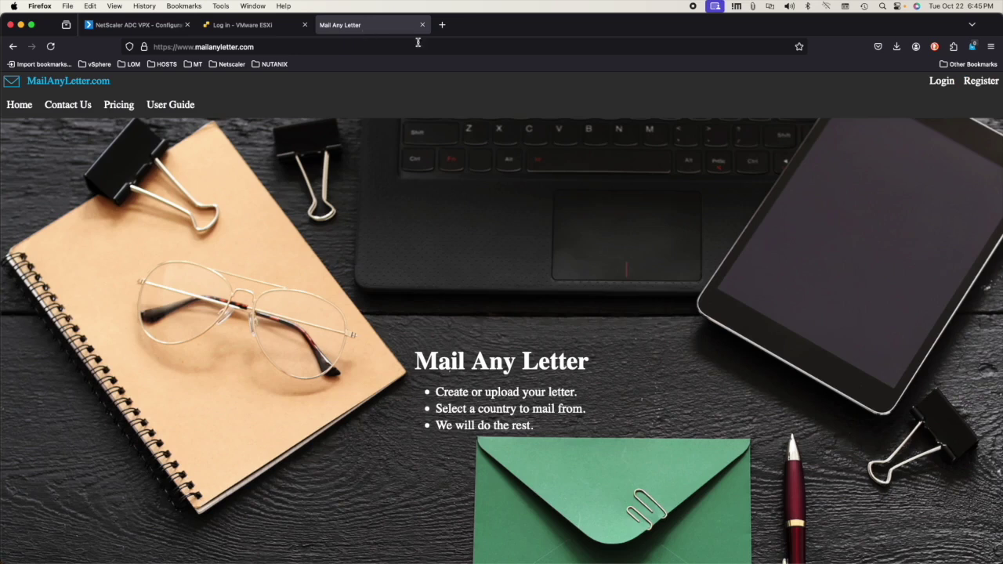
pyautogui.click(943, 82)
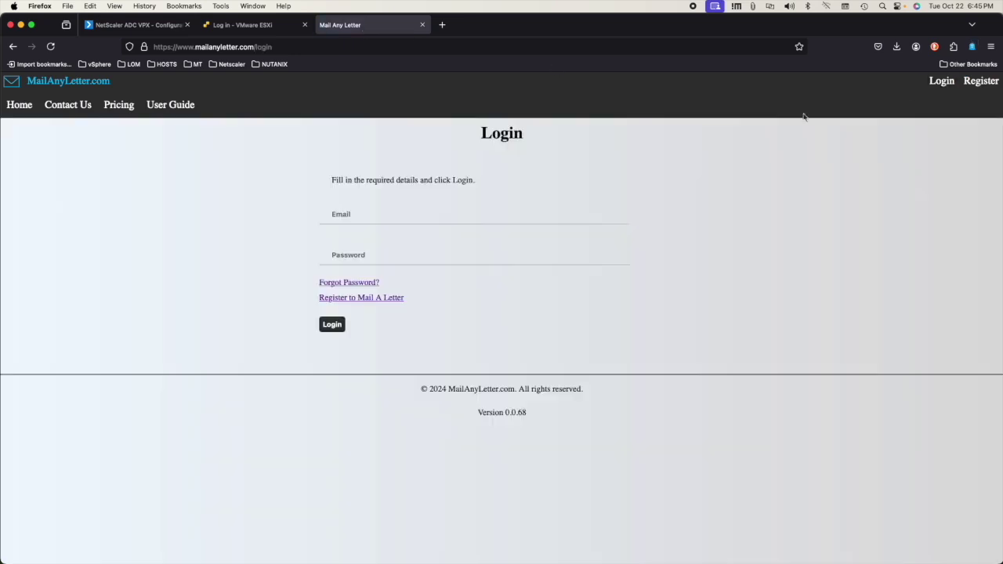
pyautogui.click(389, 211)
pyautogui.click(385, 296)
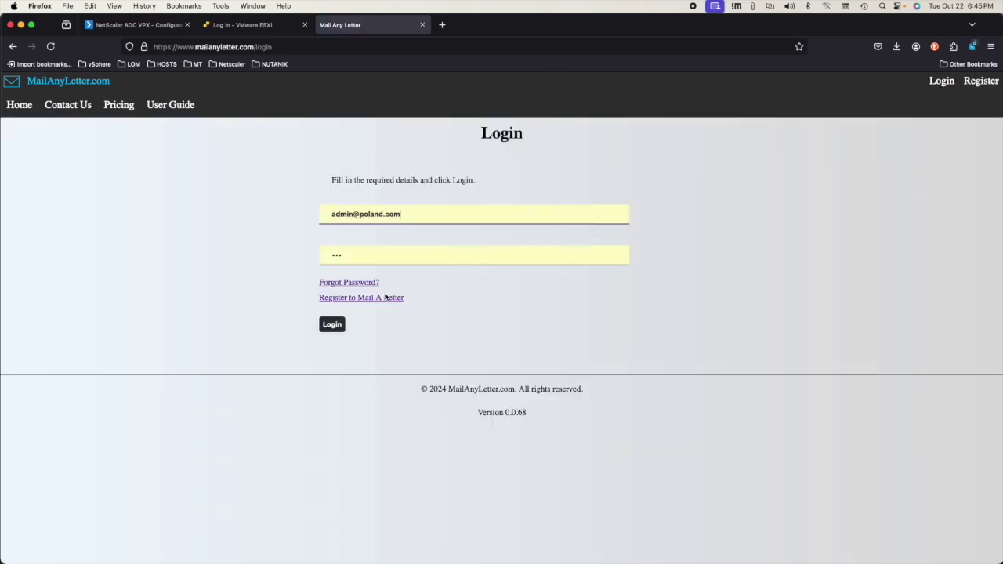
pyautogui.click(332, 326)
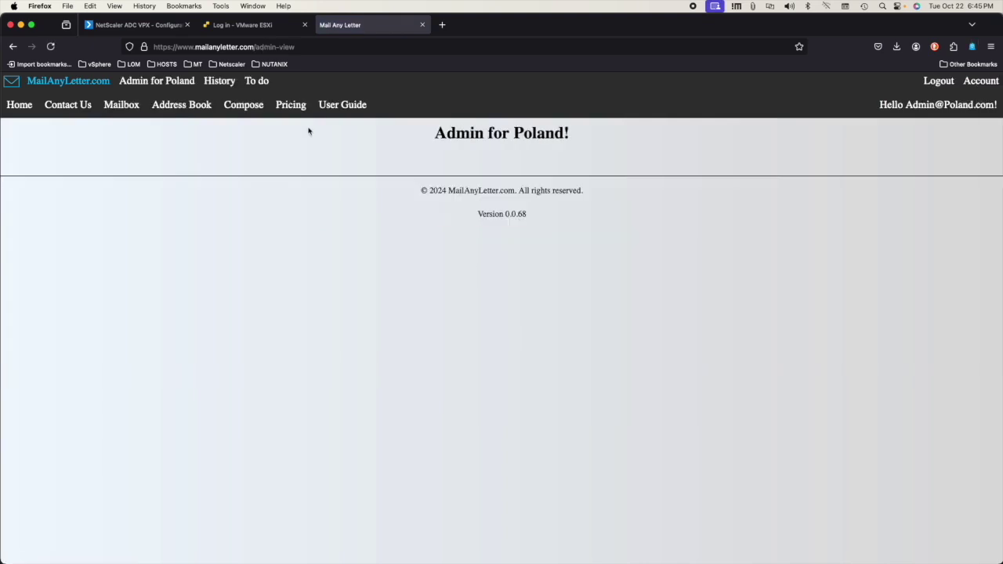
# Open the third order in the Poland admin's To do list with its Print, Mail action and log out
pyautogui.click(257, 82)
pyautogui.click(639, 235)
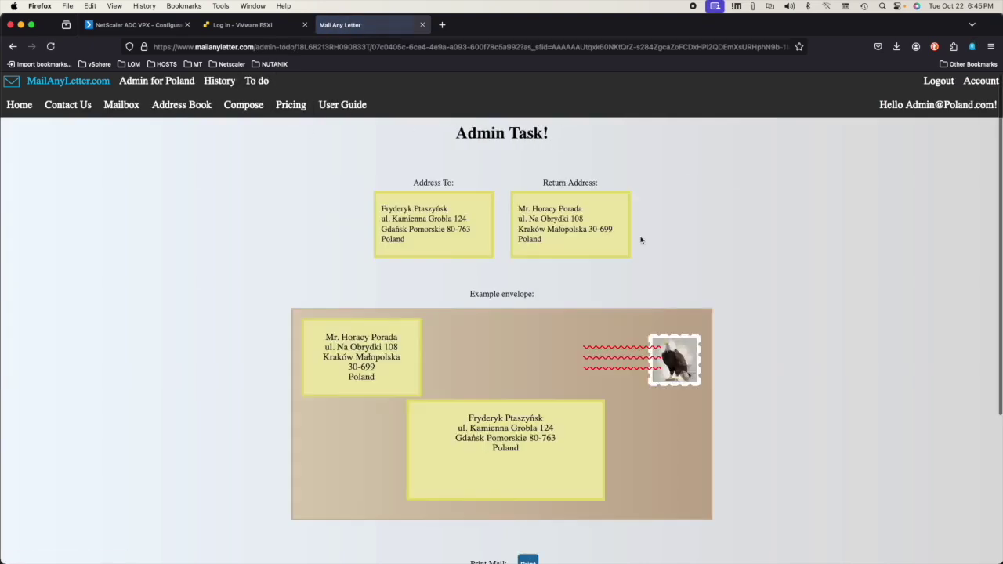
pyautogui.click(926, 82)
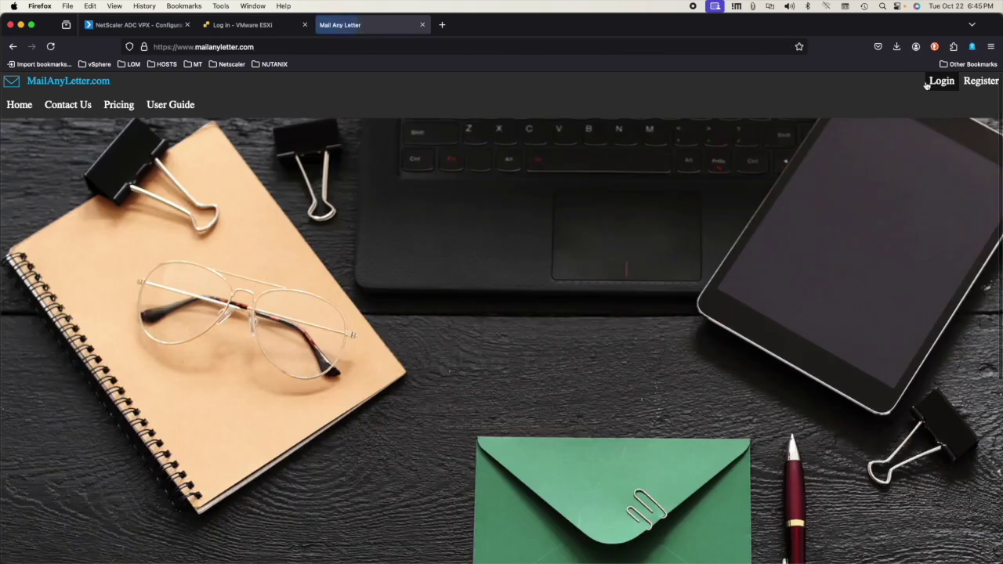
# Log in to MailAnyLetter with the Liberland admin's saved email and password
pyautogui.click(940, 81)
pyautogui.click(389, 213)
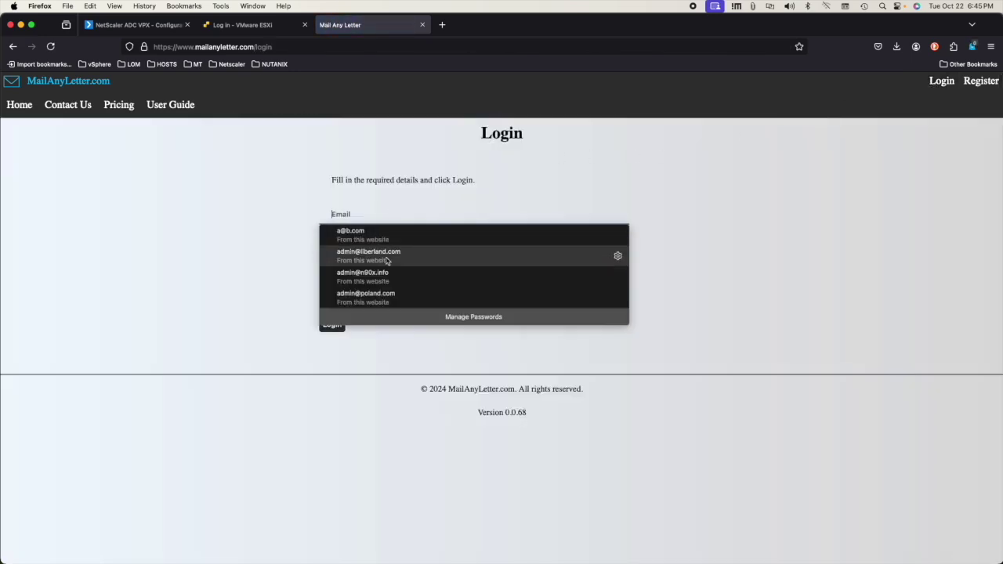
pyautogui.click(386, 260)
pyautogui.click(332, 324)
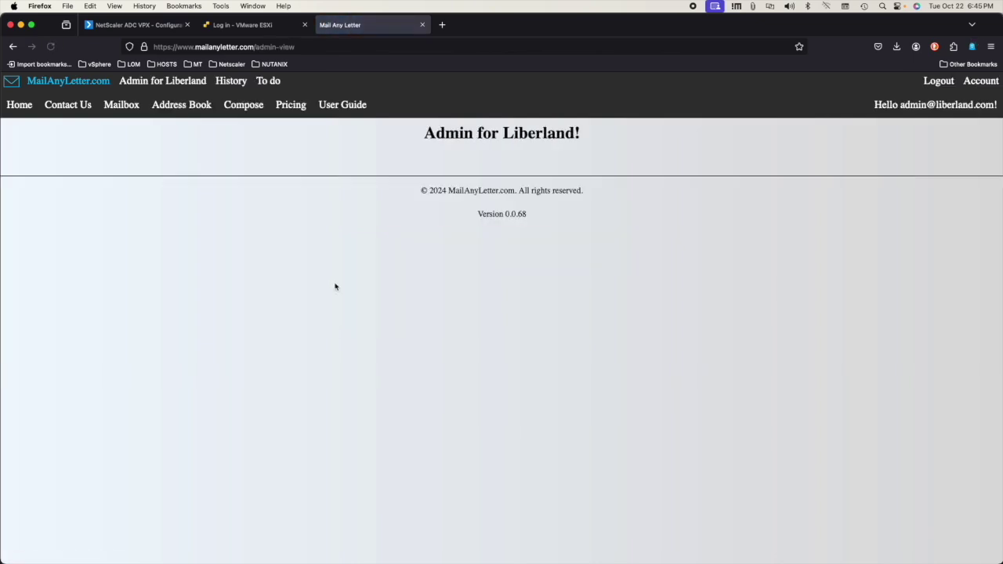
# Open the second order in the Liberland admin's To do list with its Print, Mail action and log out
pyautogui.click(276, 82)
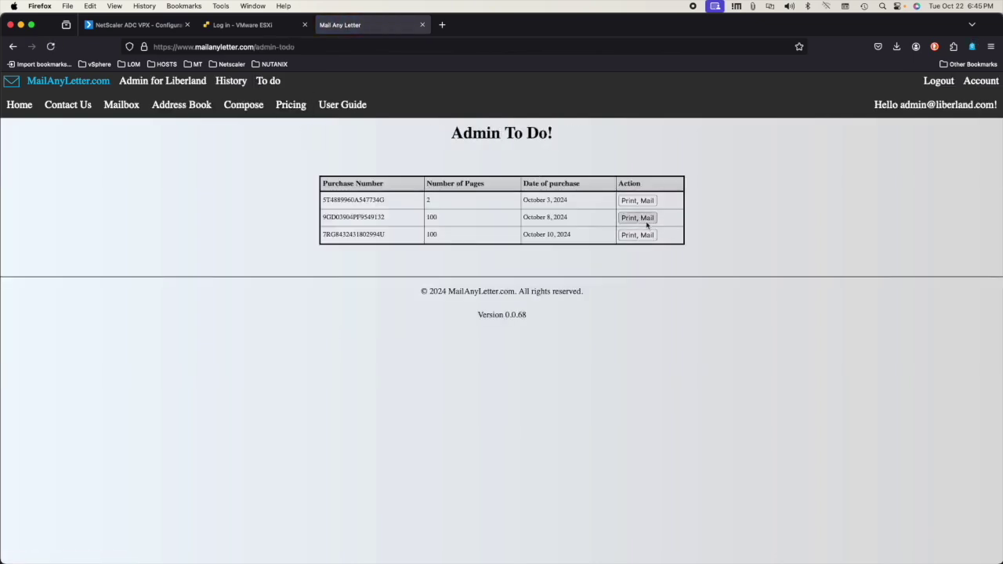
pyautogui.click(646, 223)
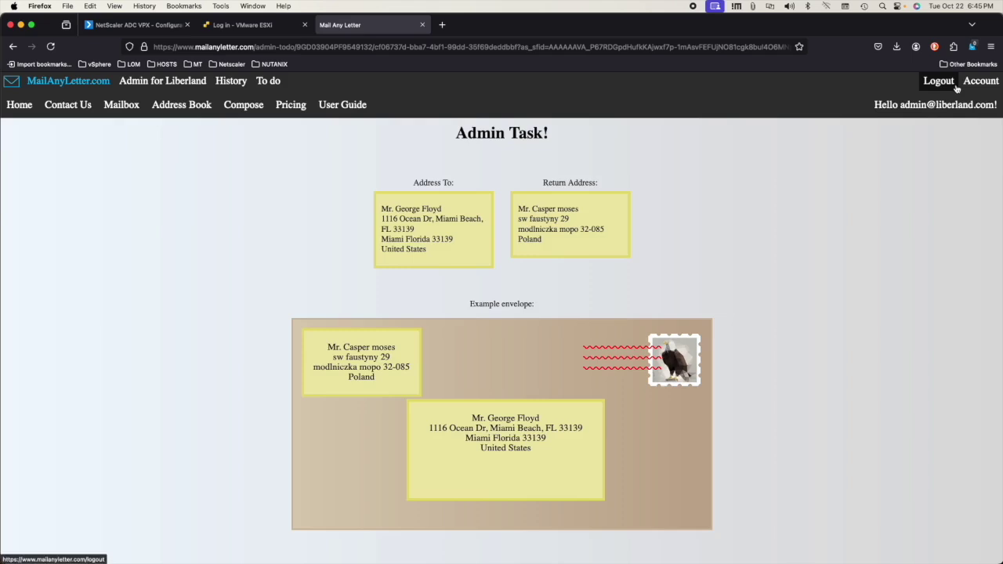
pyautogui.click(939, 83)
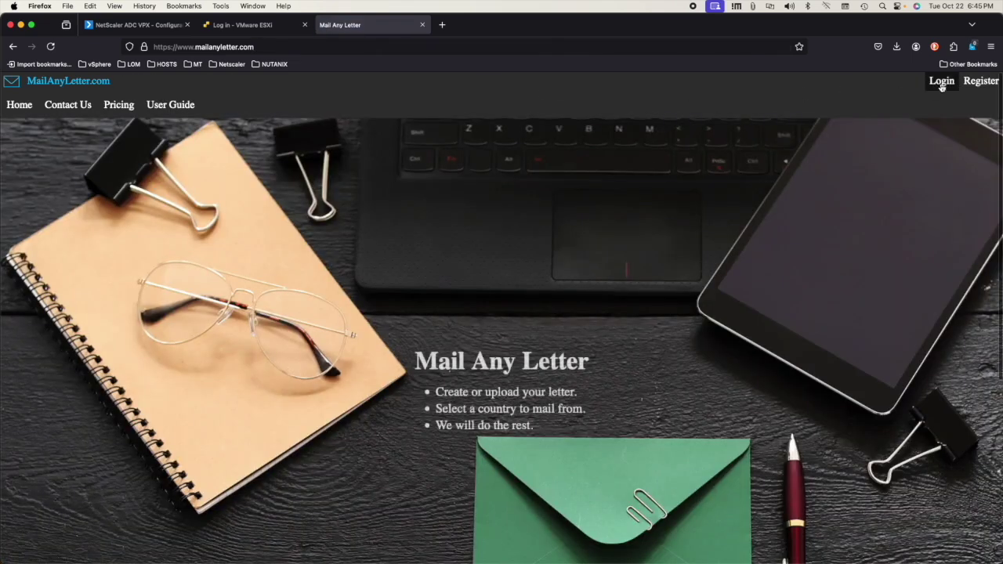
# Log in to MailAnyLetter with the super admin's saved email and password
pyautogui.click(941, 83)
pyautogui.click(397, 217)
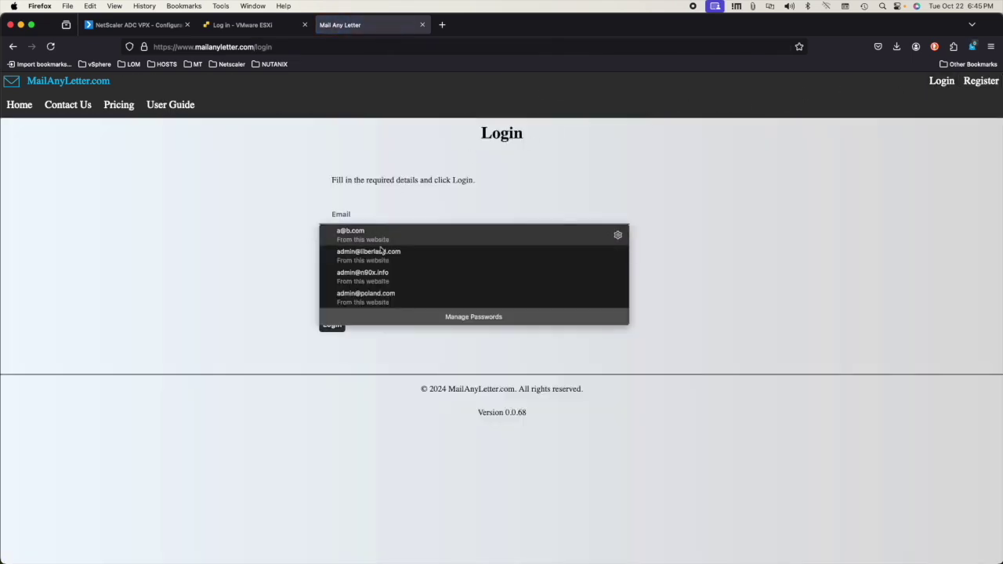
pyautogui.click(379, 276)
pyautogui.click(332, 325)
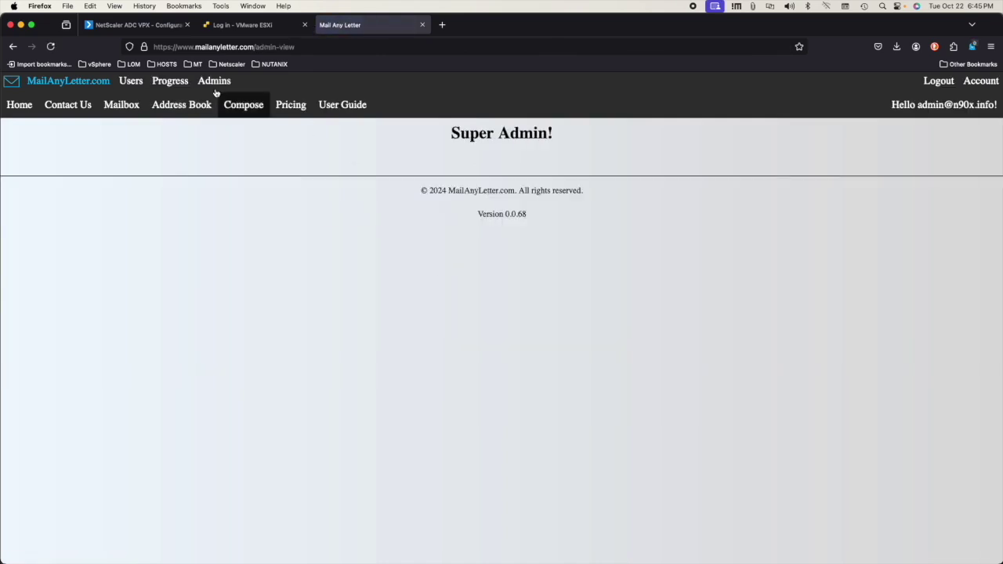
# Visit the super admin's Admins and Progress pages, expand the Poland and Liberland progress details, and return to Admins
pyautogui.click(225, 86)
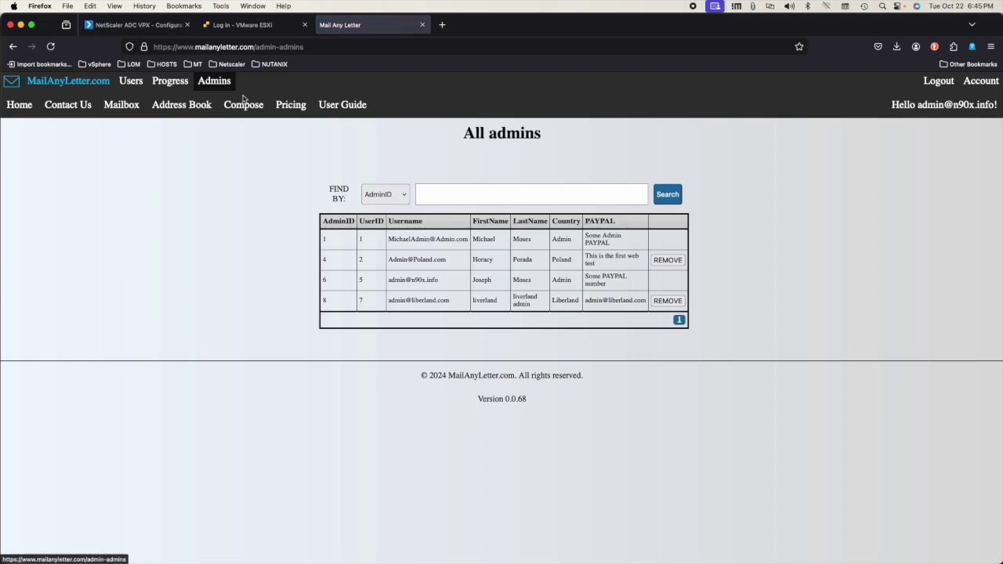
pyautogui.click(172, 87)
pyautogui.click(709, 227)
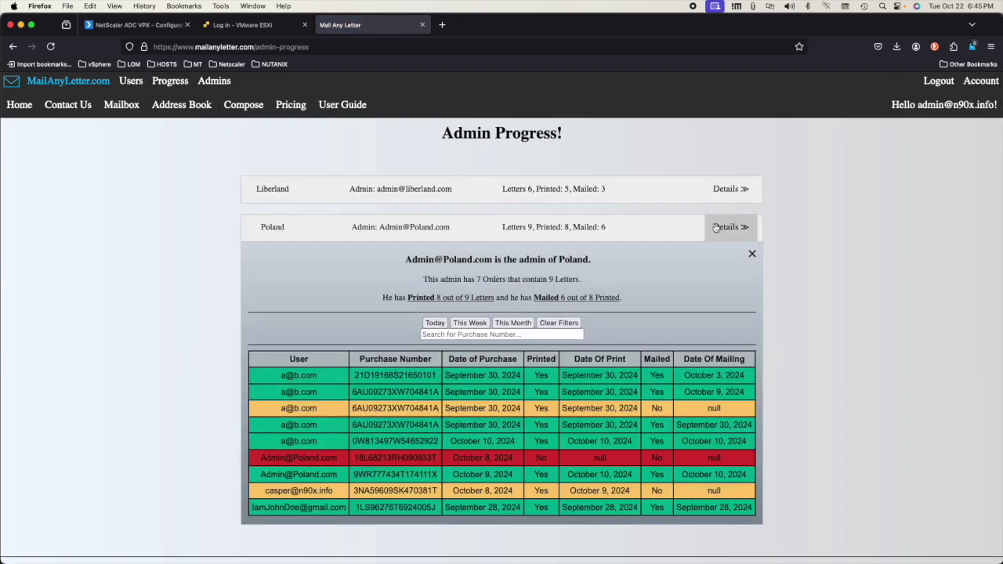
pyautogui.click(724, 188)
pyautogui.click(217, 84)
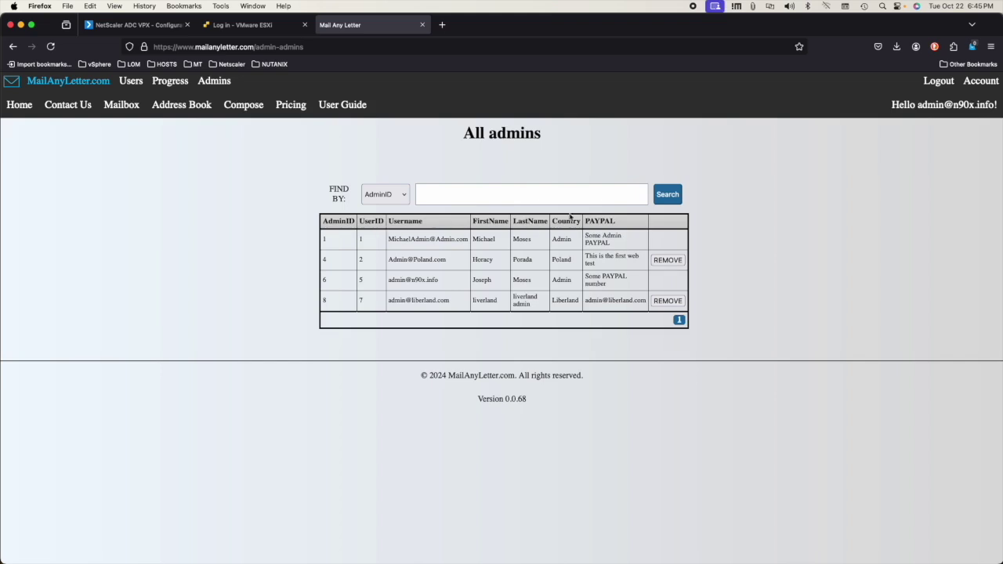
# Try the super admin's Users page twice, revisit the Progress and Admins pages, and log out
pyautogui.click(132, 82)
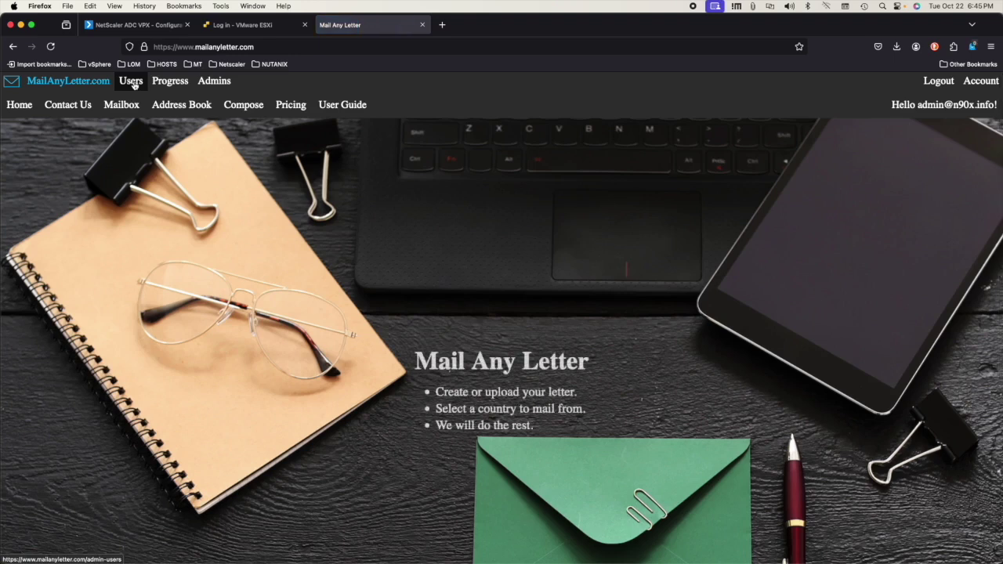
pyautogui.click(161, 84)
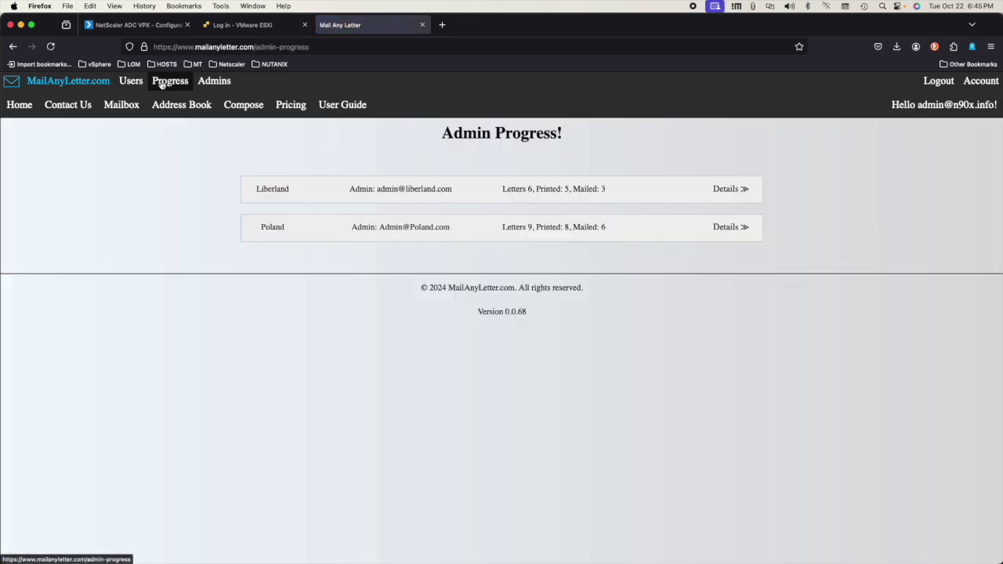
pyautogui.click(131, 83)
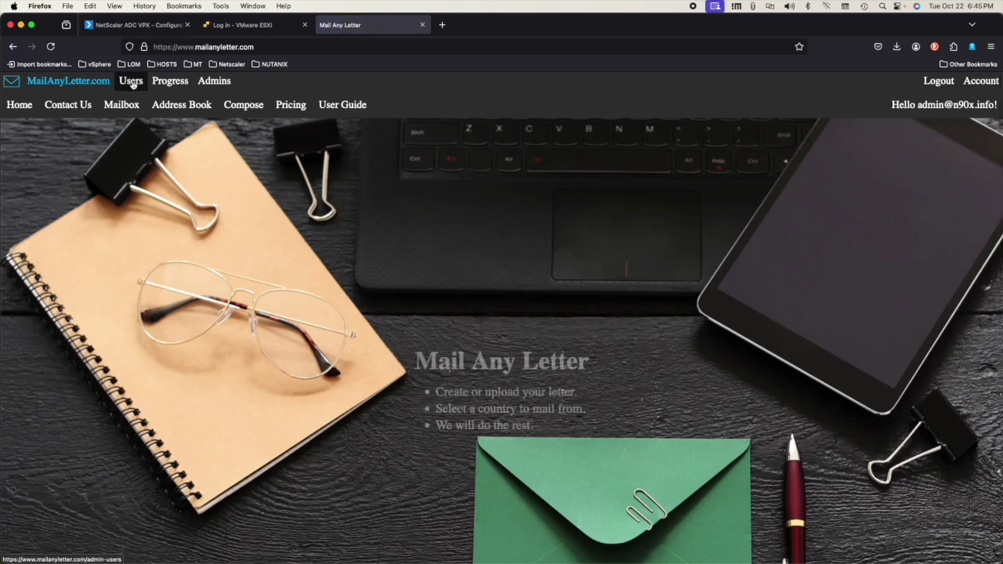
pyautogui.click(224, 83)
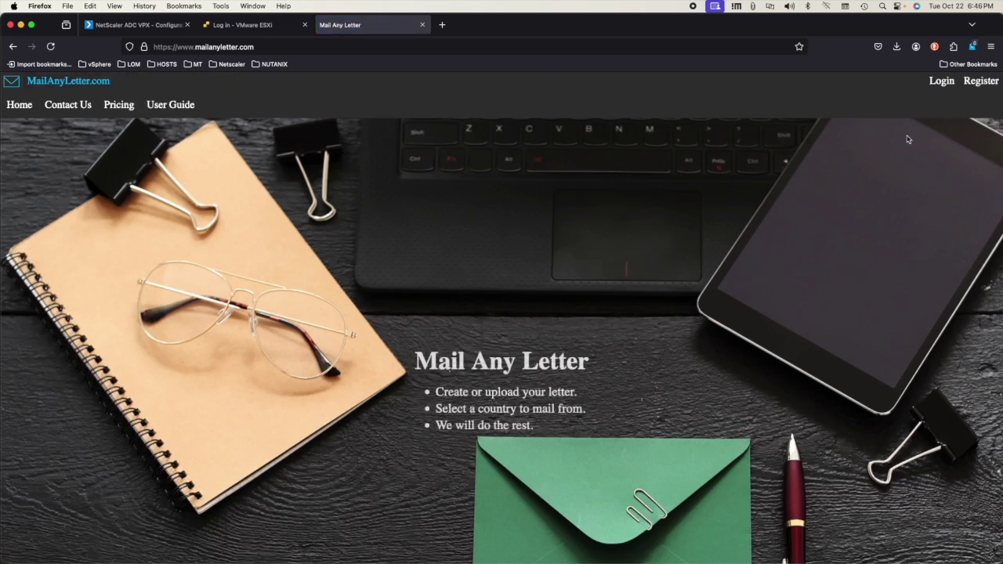
# Switch to the NetScaler ADC configuration and open the waf_conf_mal profile's learned rules for Start URL
pyautogui.click(133, 24)
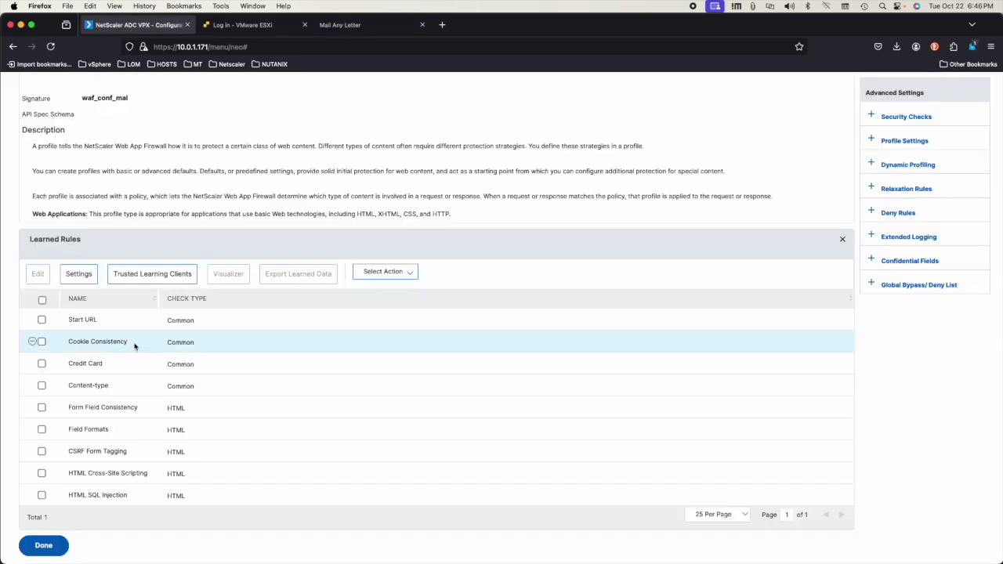
pyautogui.click(33, 320)
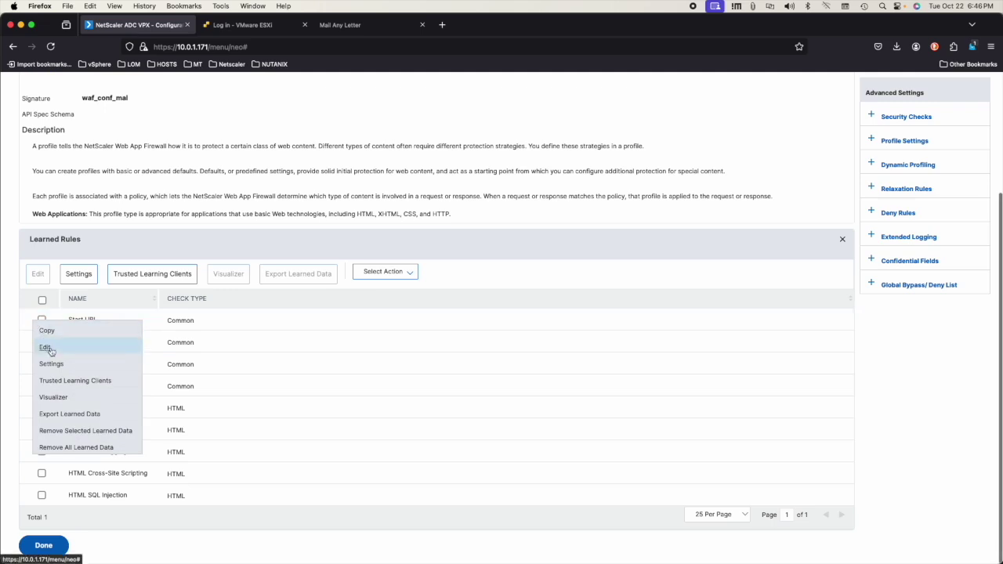
pyautogui.click(46, 347)
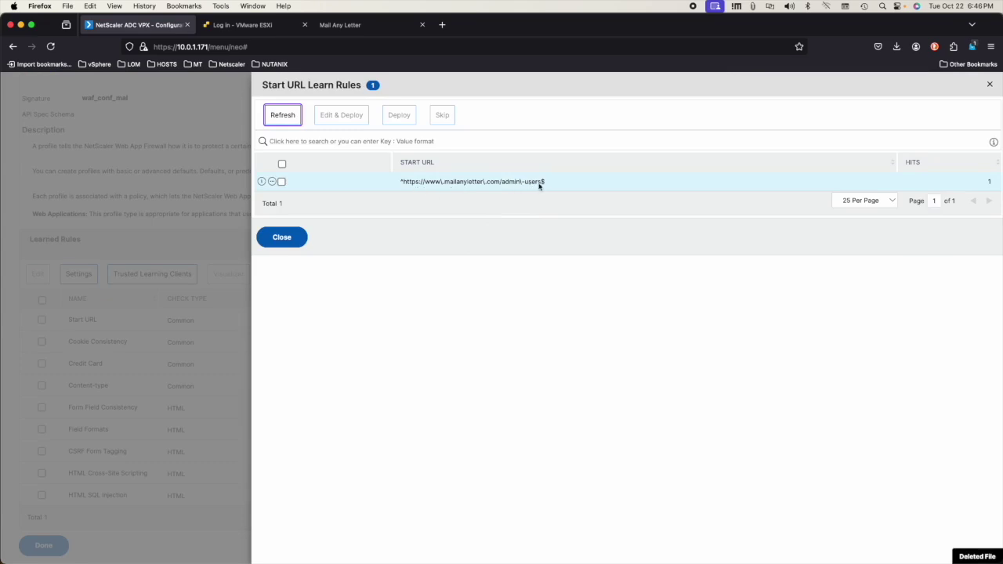
# Deploy the learned Start URL rule for the admin-users page, close the learned rules and finish editing the profile
pyautogui.click(282, 181)
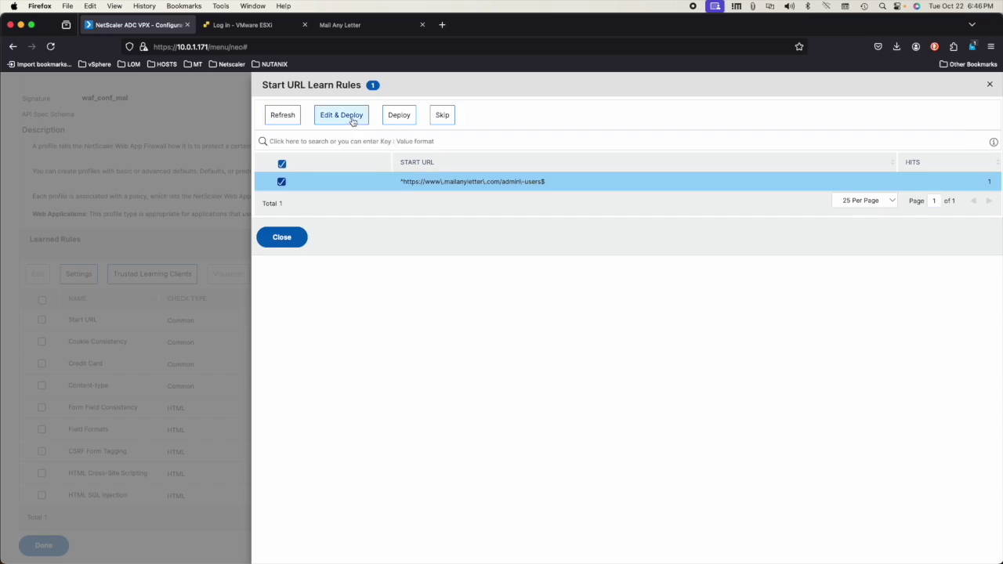
pyautogui.click(398, 119)
pyautogui.click(561, 347)
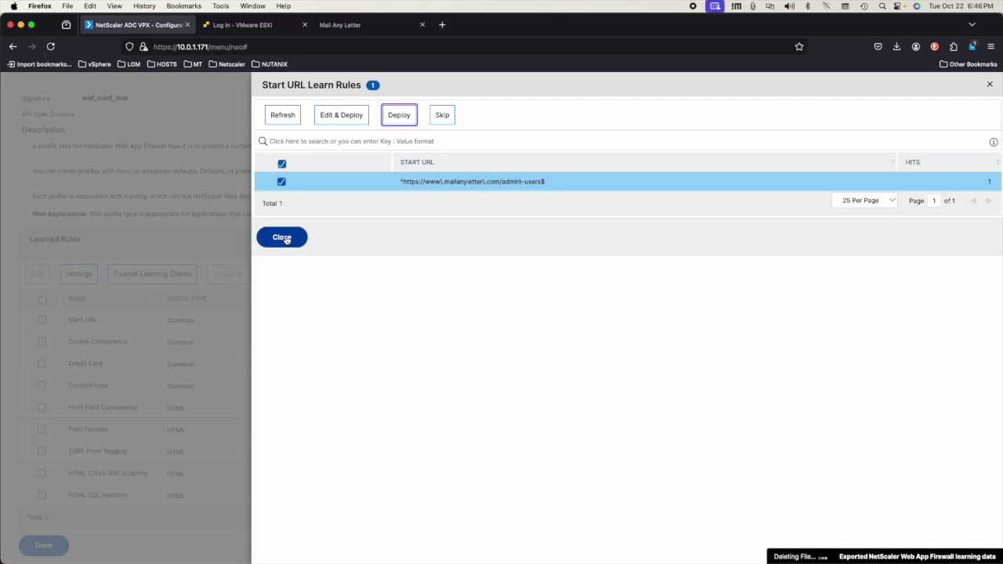
pyautogui.click(284, 215)
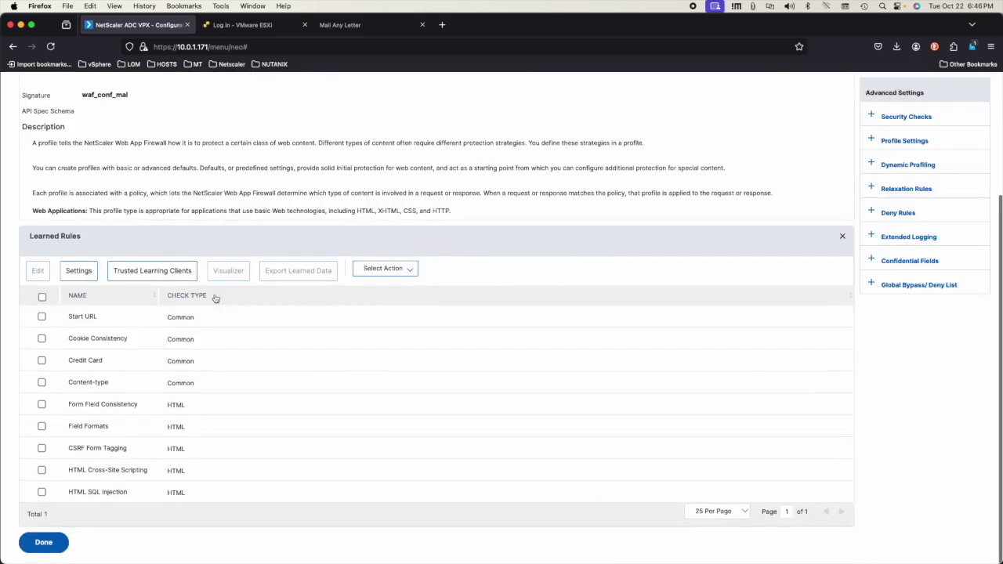
pyautogui.click(43, 545)
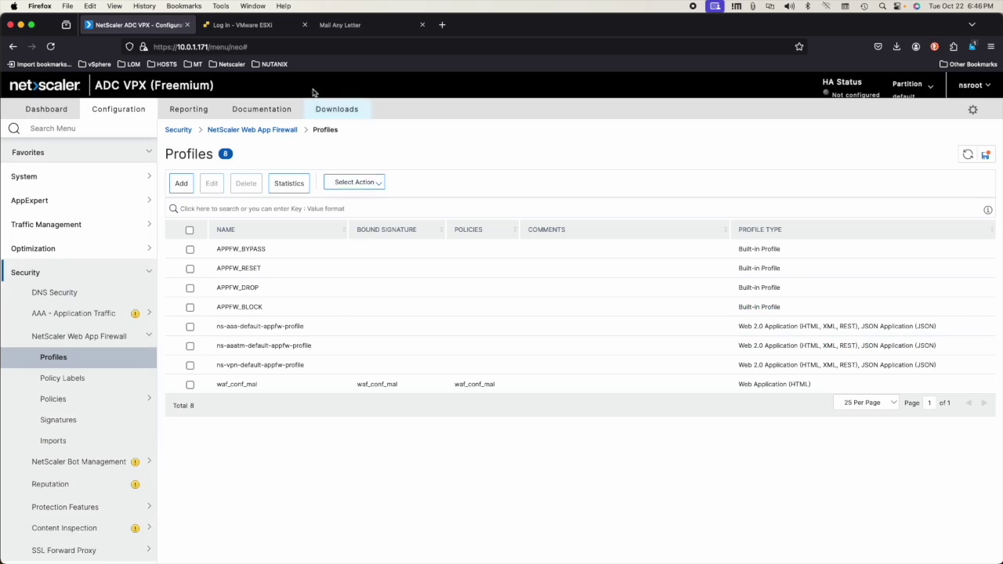
# Switch back to MailAnyLetter and log in again with the super admin's saved email and password
pyautogui.click(352, 25)
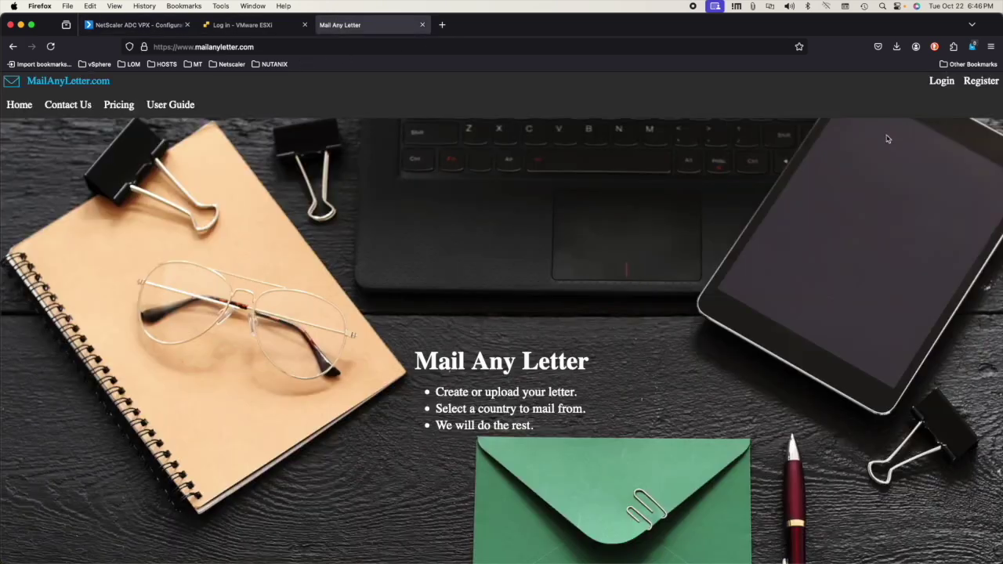
pyautogui.click(941, 82)
pyautogui.click(369, 220)
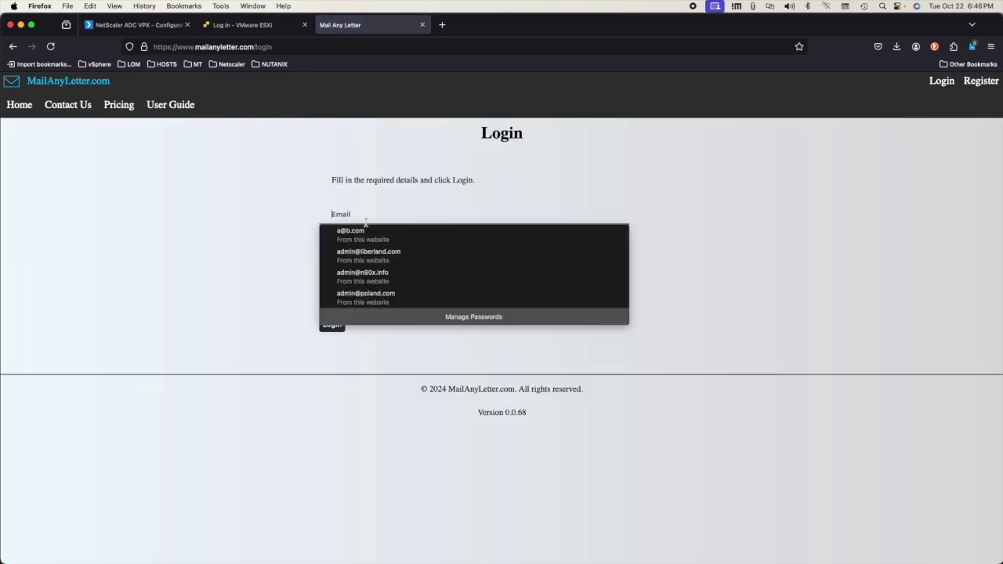
pyautogui.click(377, 276)
pyautogui.click(339, 325)
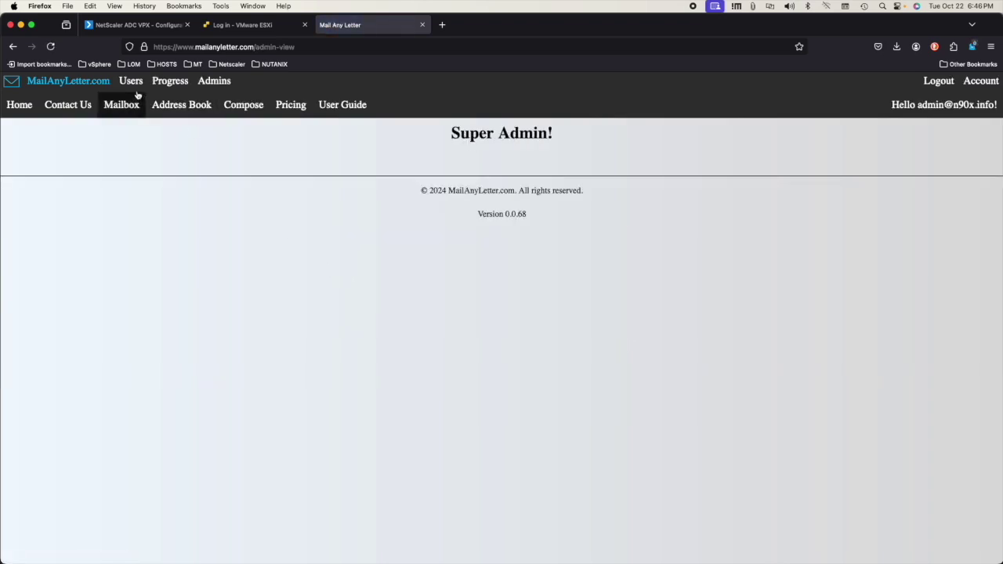
# Try to add the third listed user on the Users page and to remove the Liberland admin on the Admins page
pyautogui.click(132, 83)
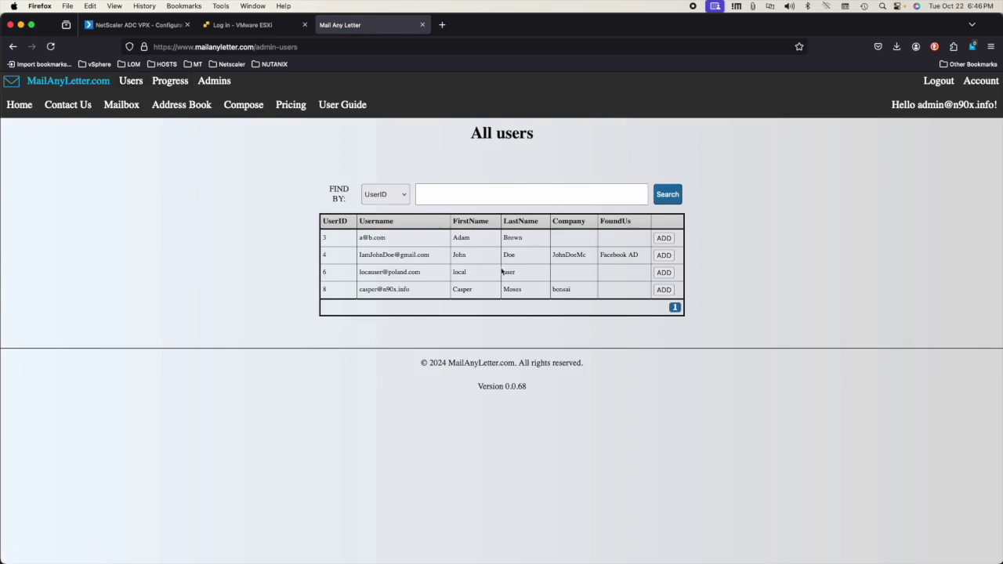
pyautogui.click(663, 273)
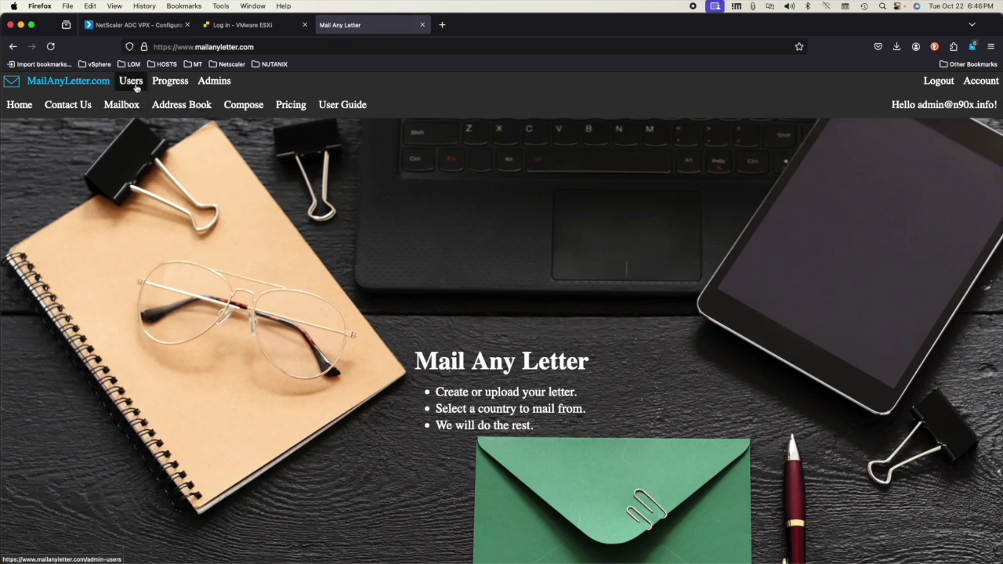
pyautogui.click(214, 80)
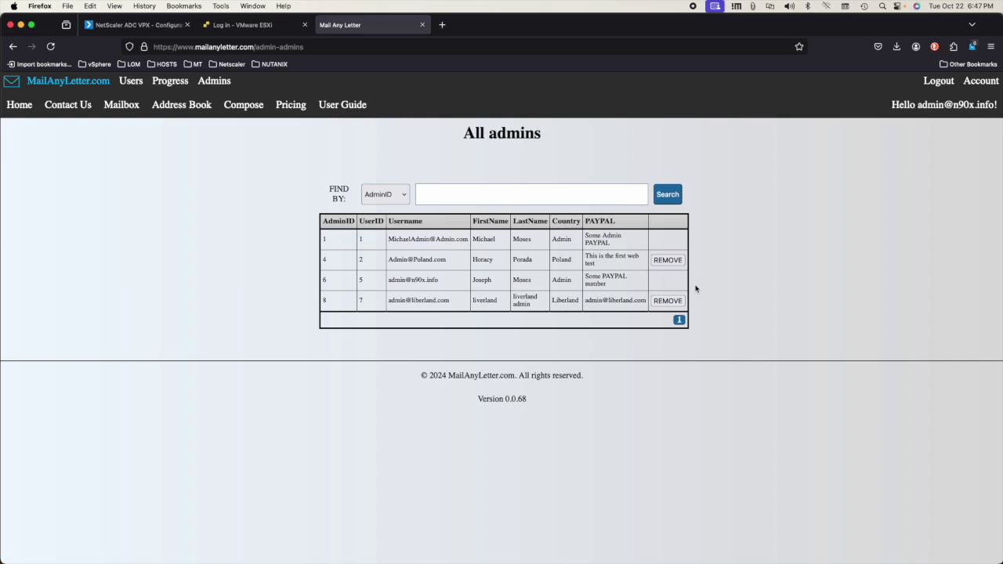
pyautogui.click(668, 301)
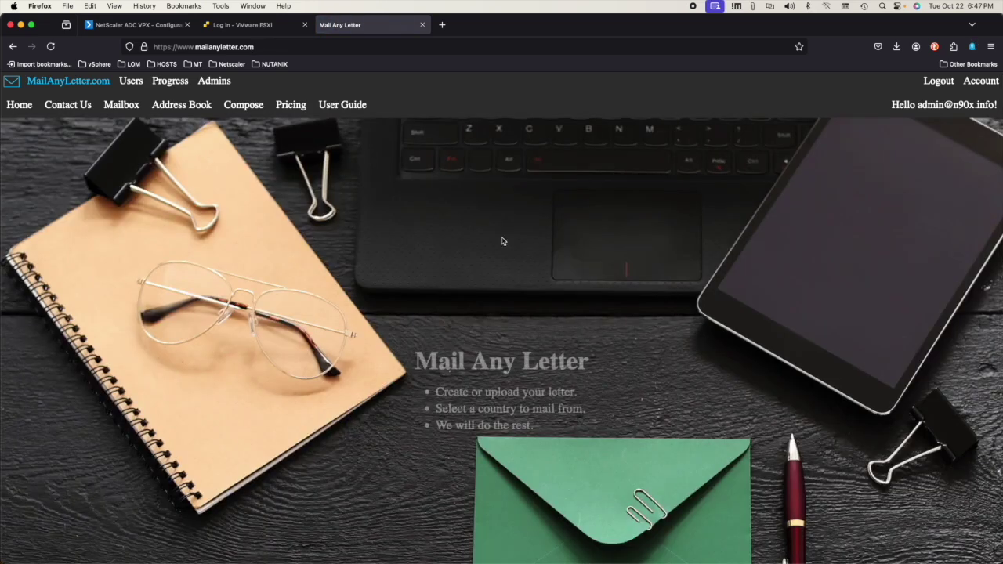
# Switch to the NetScaler ADC configuration and open the Start URL learned rules of the waf_conf_mal profile again
pyautogui.click(133, 25)
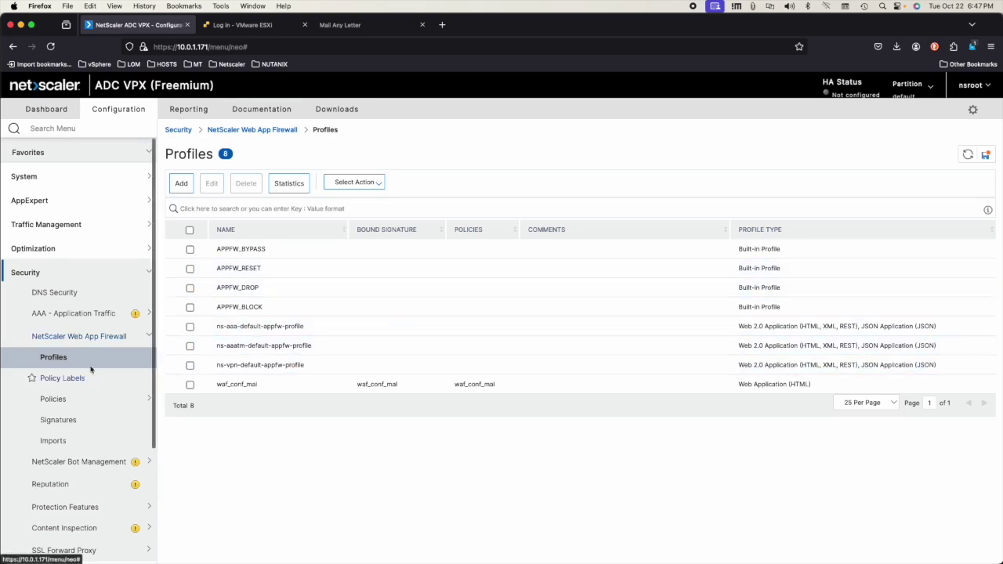
pyautogui.rightClick(181, 383)
pyautogui.click(197, 423)
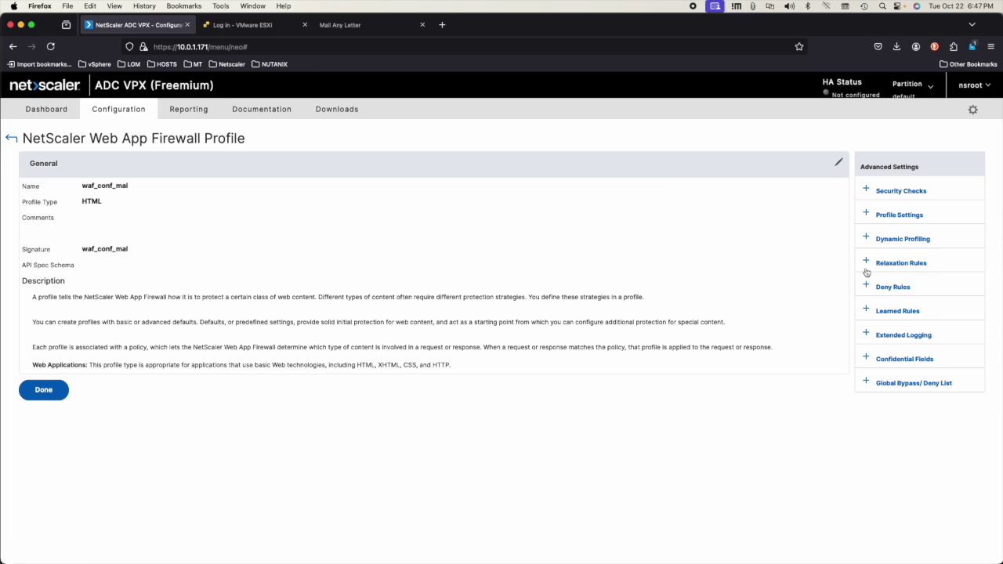
pyautogui.click(901, 313)
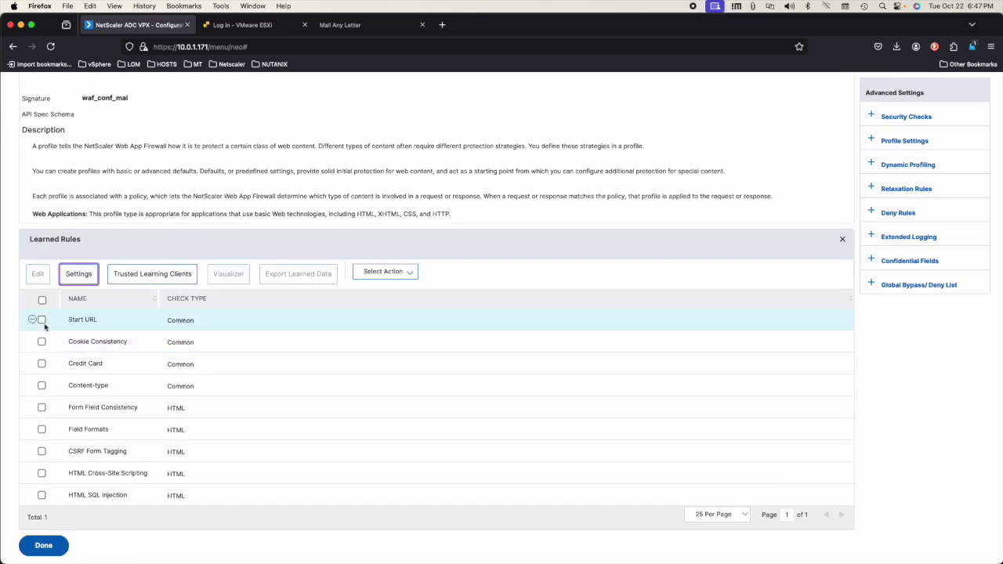
pyautogui.click(34, 320)
pyautogui.click(44, 347)
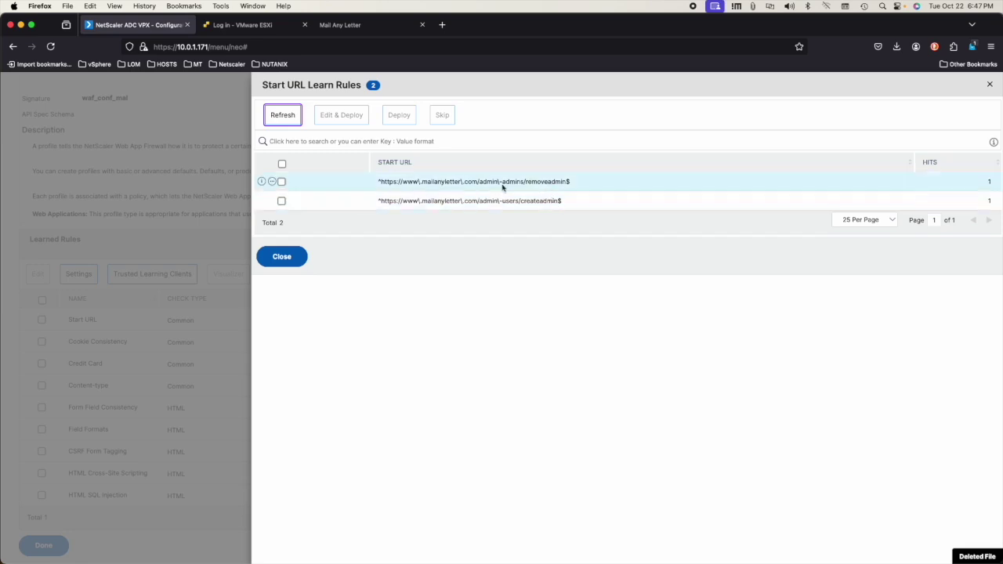
# Deploy the learned Start URL rules for admin-admins/removeadmin and admin-users/createadmin
pyautogui.click(281, 181)
pyautogui.click(281, 200)
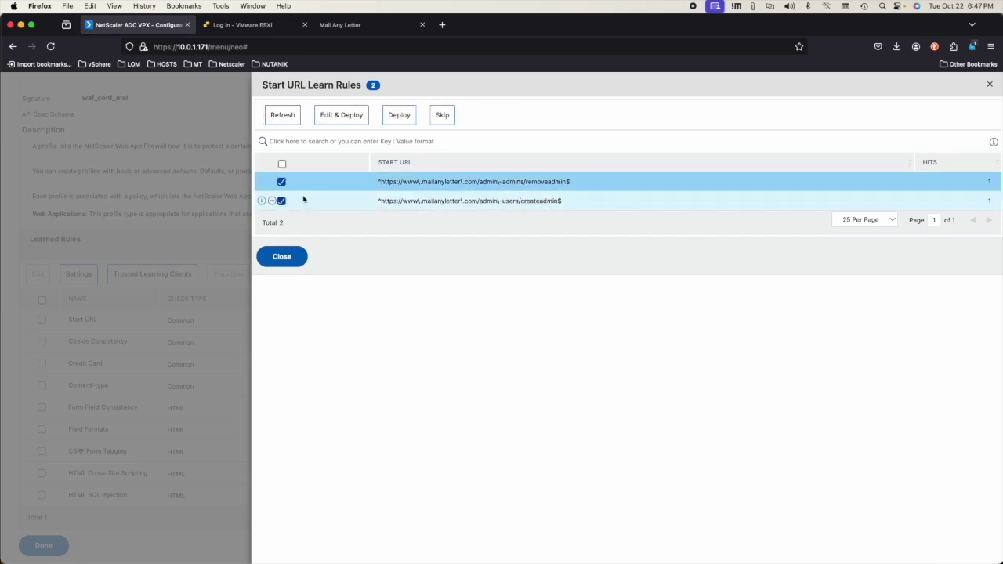
pyautogui.click(404, 116)
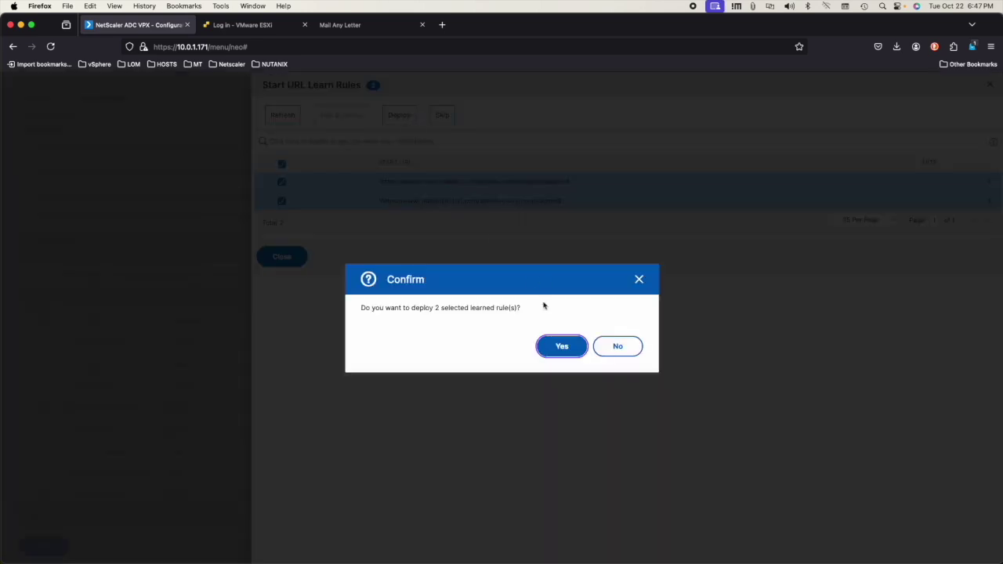
pyautogui.click(562, 346)
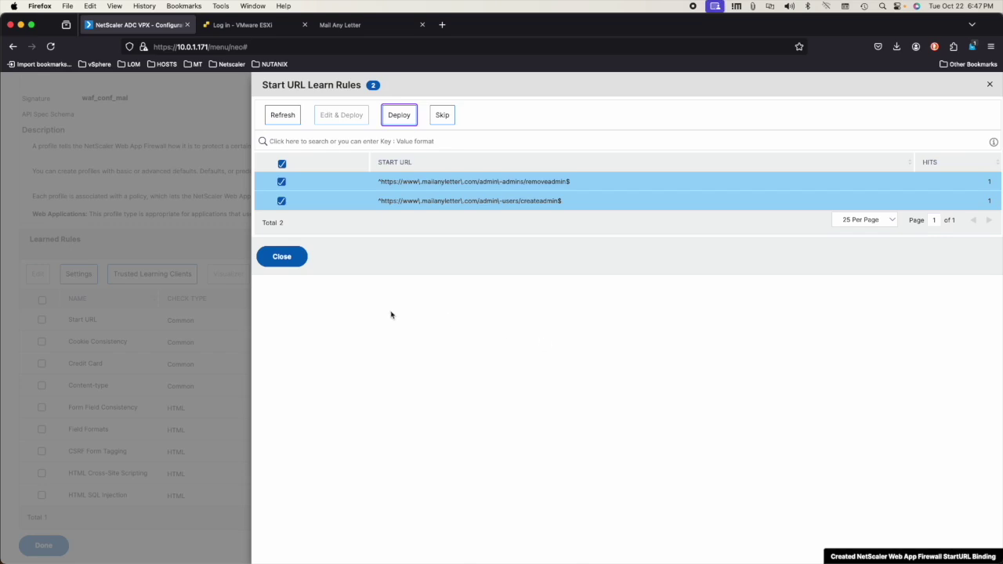
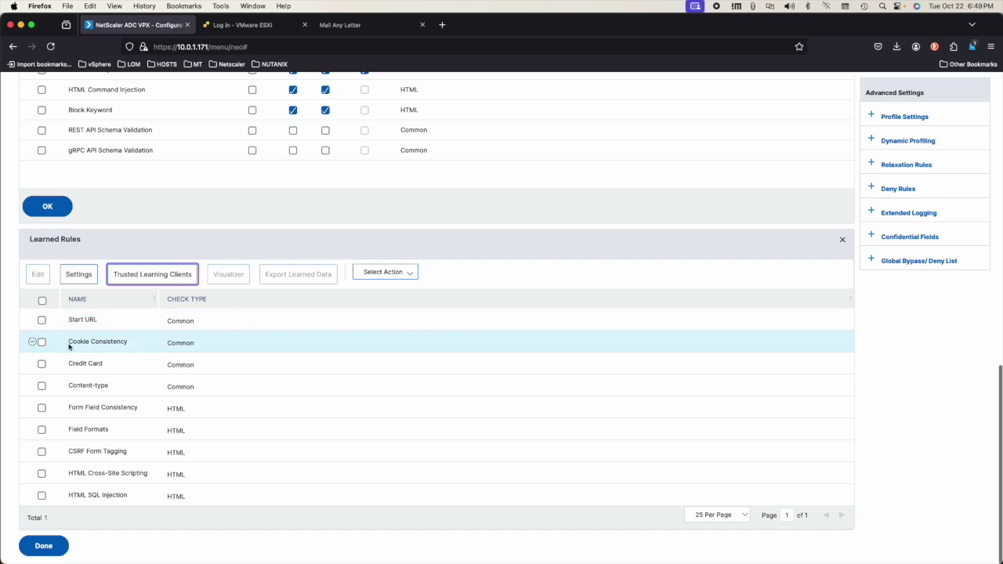
# Check the learned rules for Cookie Consistency, Content-type and Field Formats, closing each list after viewing
pyautogui.click(33, 341)
pyautogui.click(70, 370)
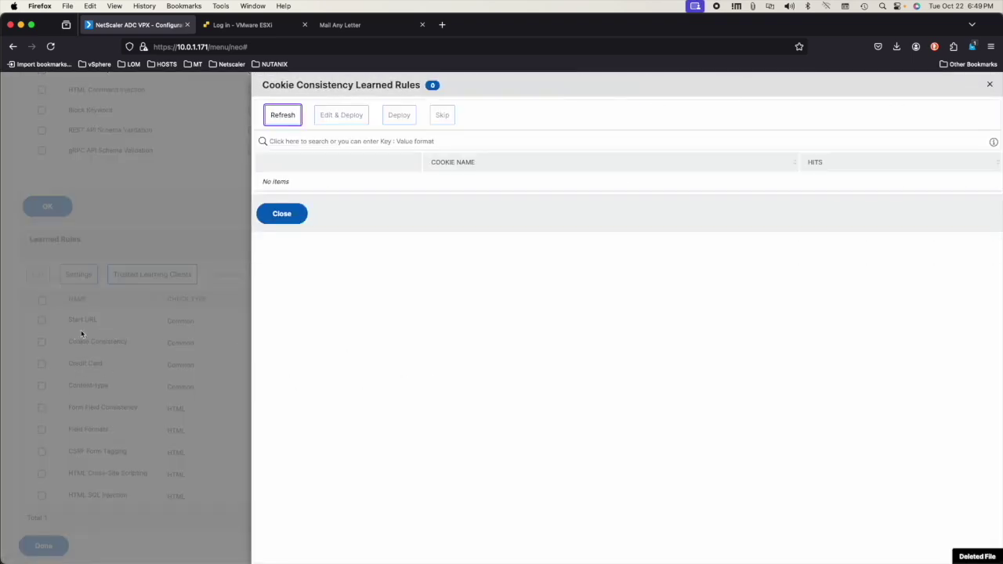
pyautogui.click(280, 214)
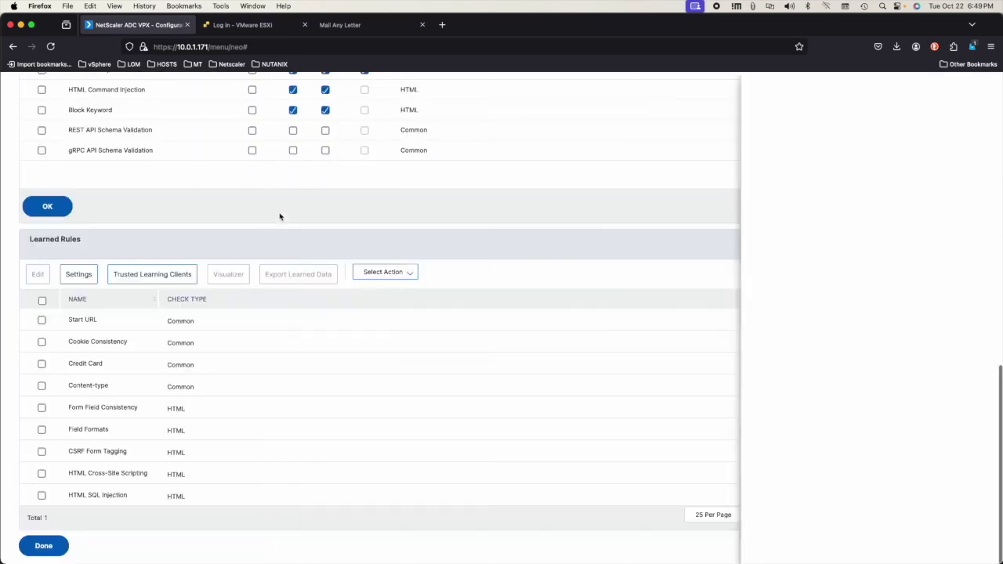
pyautogui.click(33, 386)
pyautogui.click(46, 414)
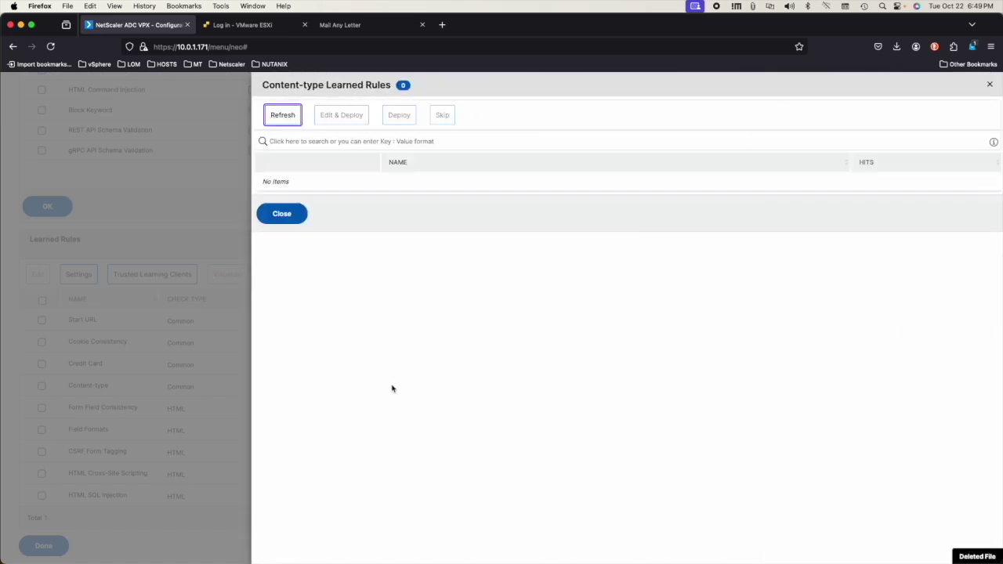
pyautogui.click(286, 214)
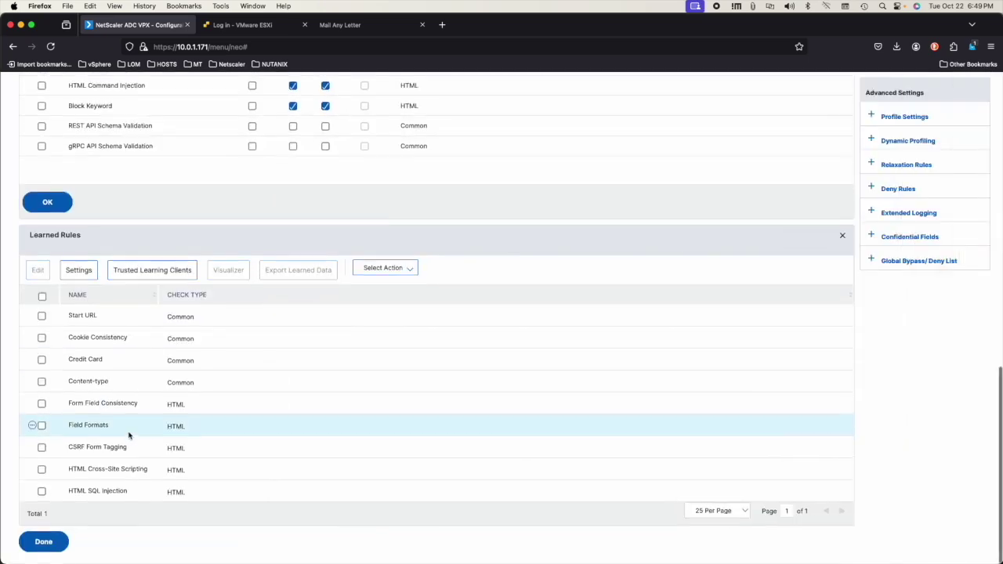
pyautogui.click(33, 428)
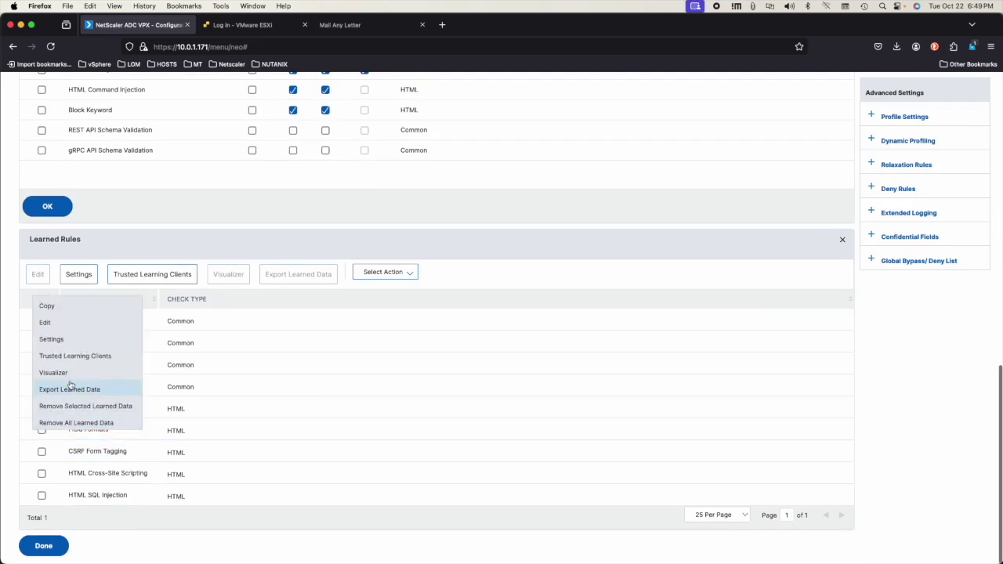
pyautogui.click(63, 323)
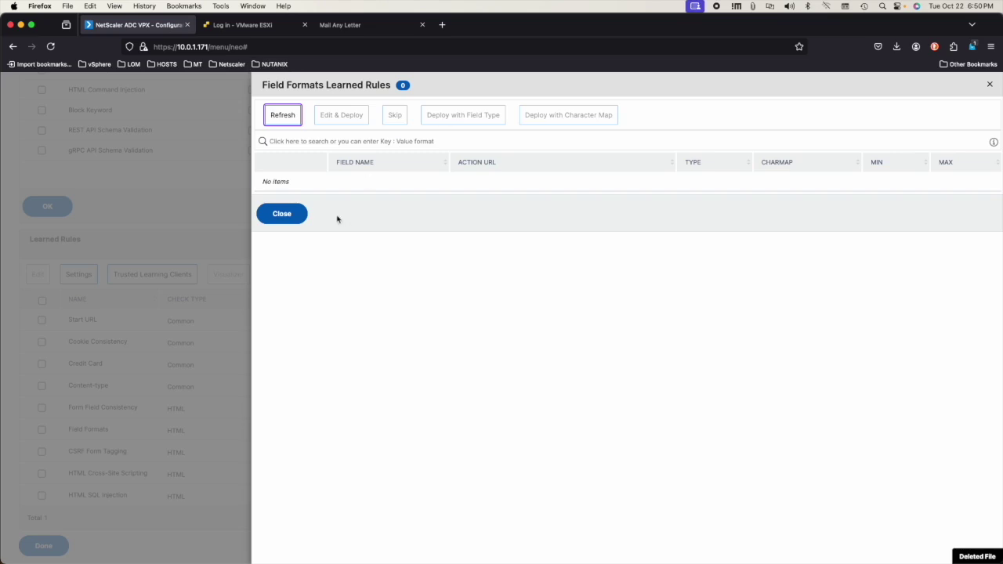
pyautogui.click(284, 214)
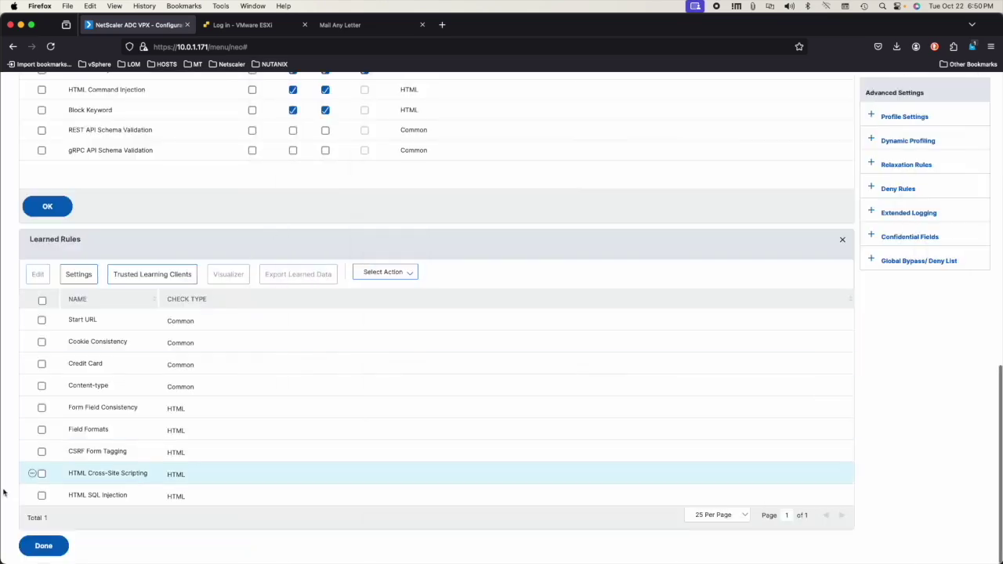
# Examine the CSRF Form Tagging learned rules, refresh the list and close it
pyautogui.click(31, 454)
pyautogui.click(64, 347)
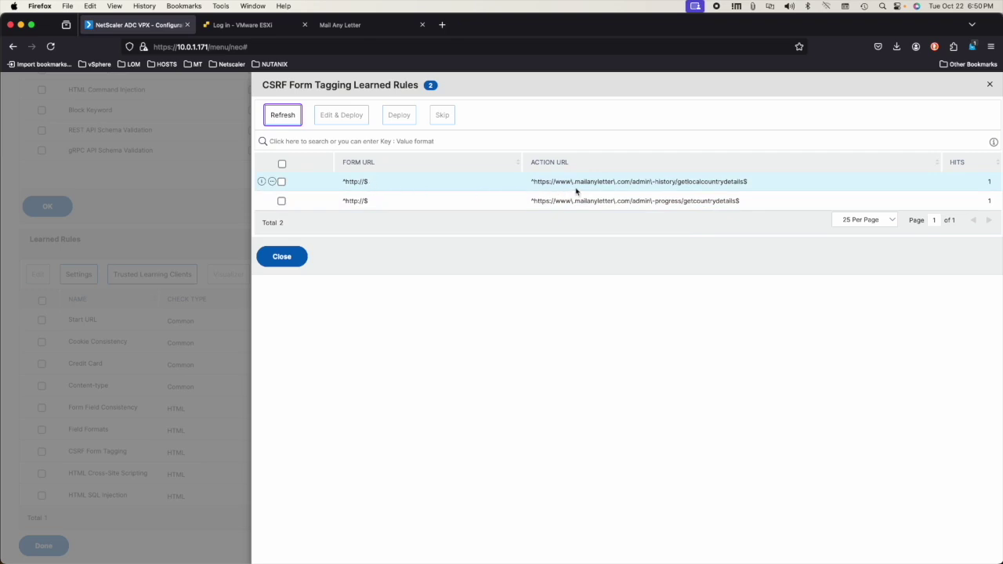
pyautogui.click(282, 114)
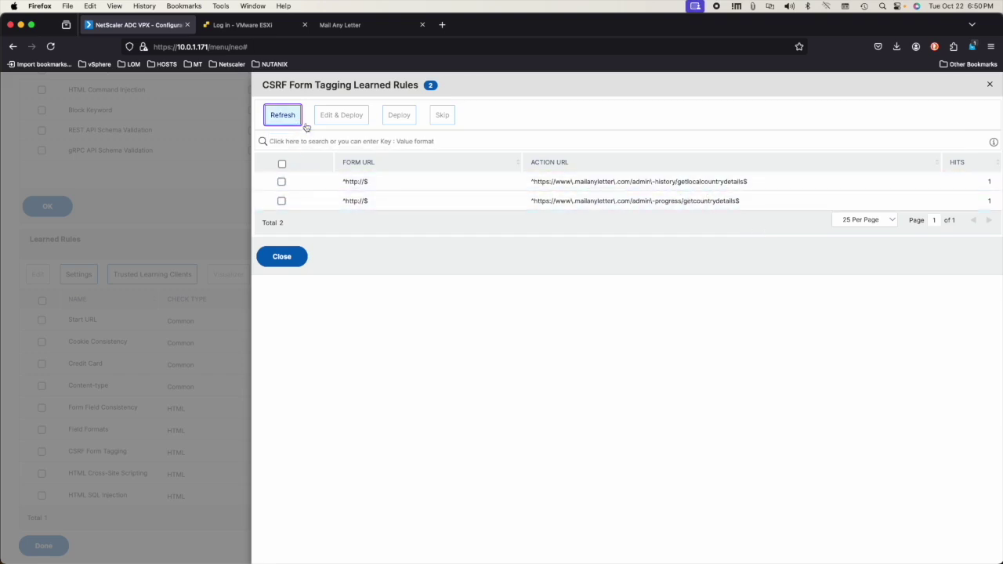
pyautogui.click(422, 141)
pyautogui.click(282, 257)
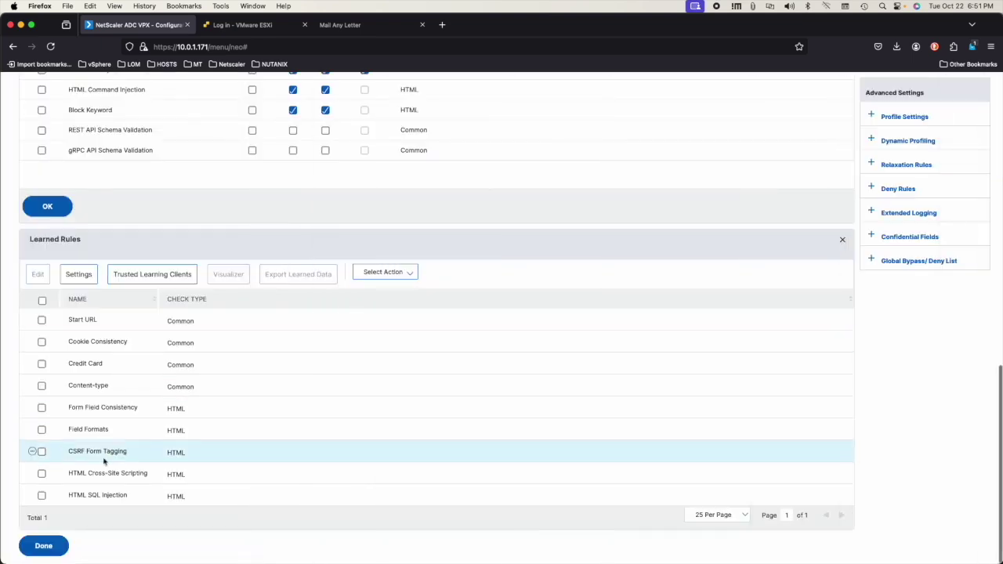
# Check the learned rules for HTML Cross-Site Scripting and HTML SQL Injection, closing each list after viewing
pyautogui.click(33, 474)
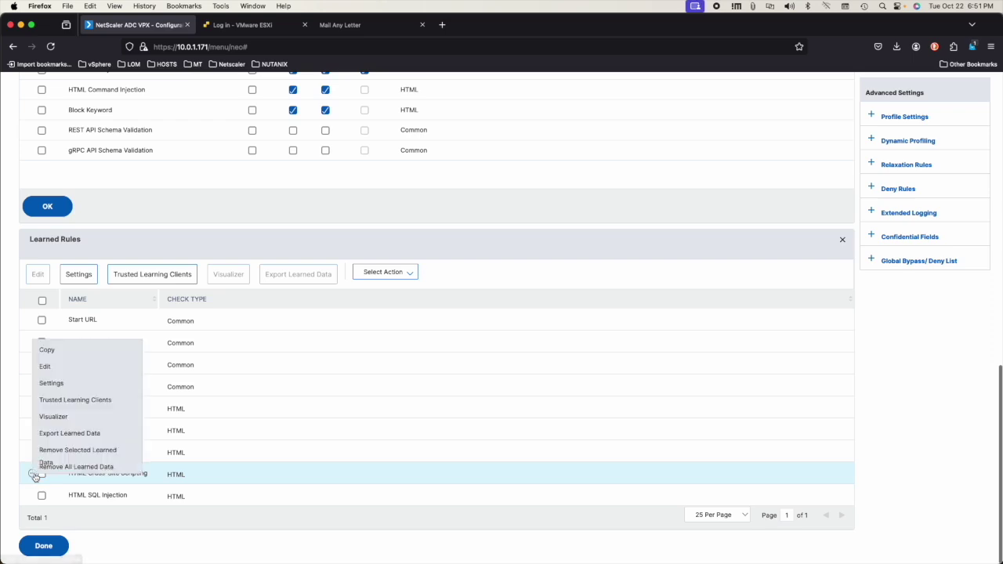
pyautogui.click(70, 369)
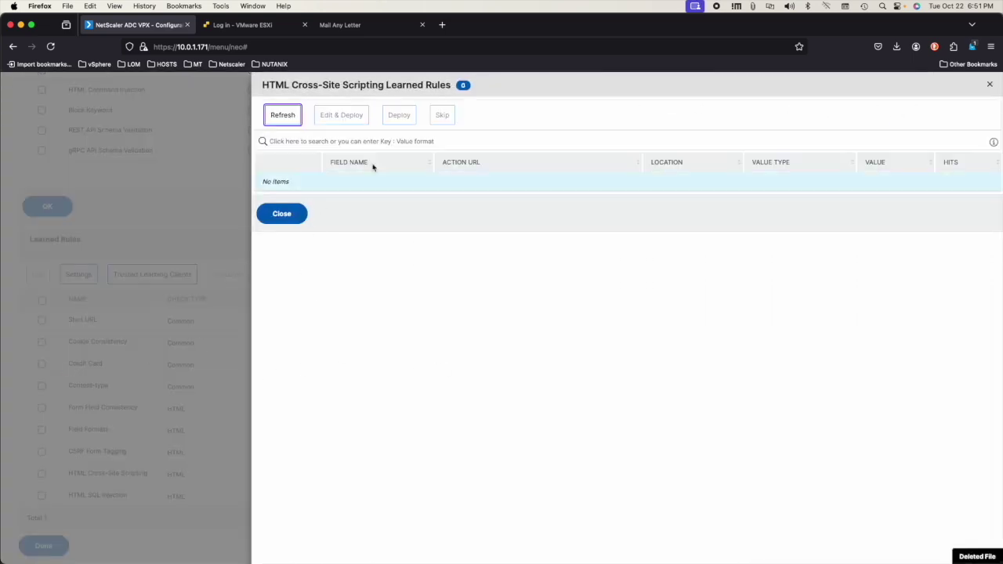
pyautogui.click(987, 85)
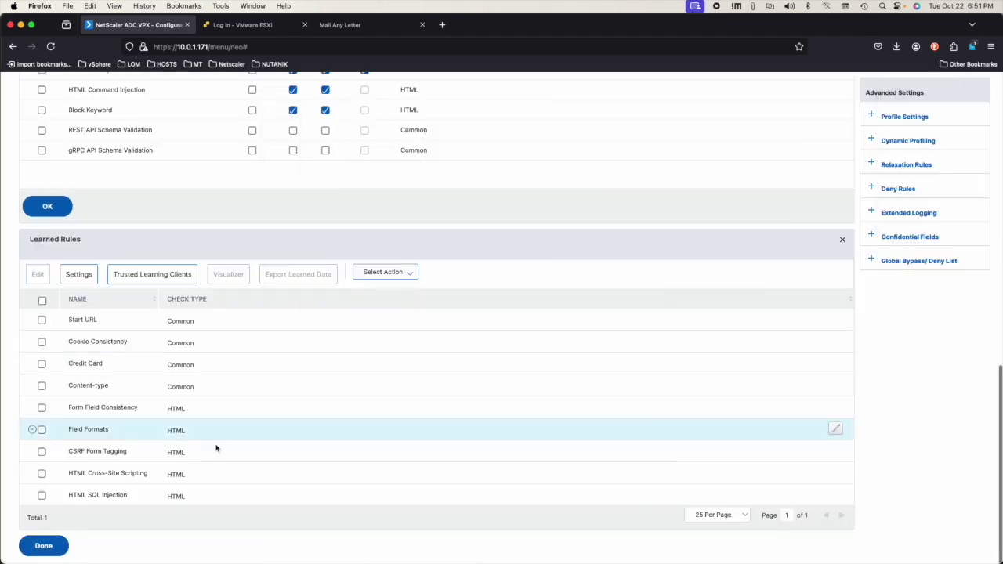
pyautogui.rightClick(36, 497)
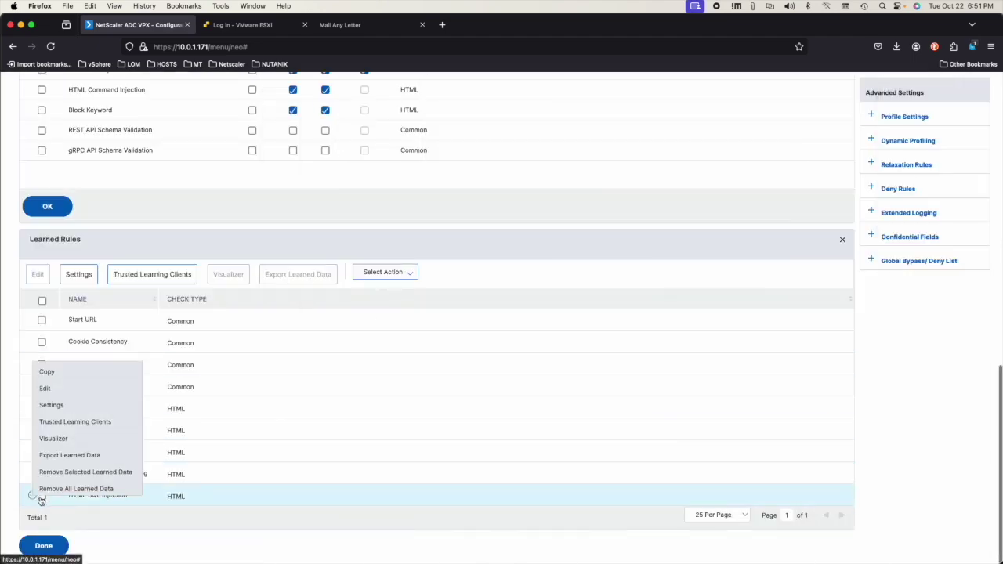
pyautogui.click(70, 390)
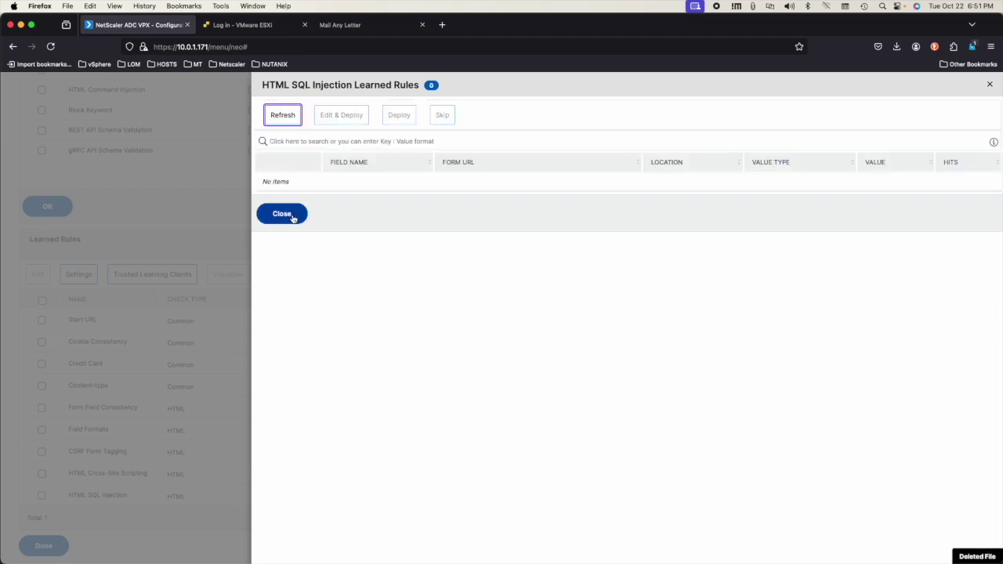
pyautogui.click(292, 217)
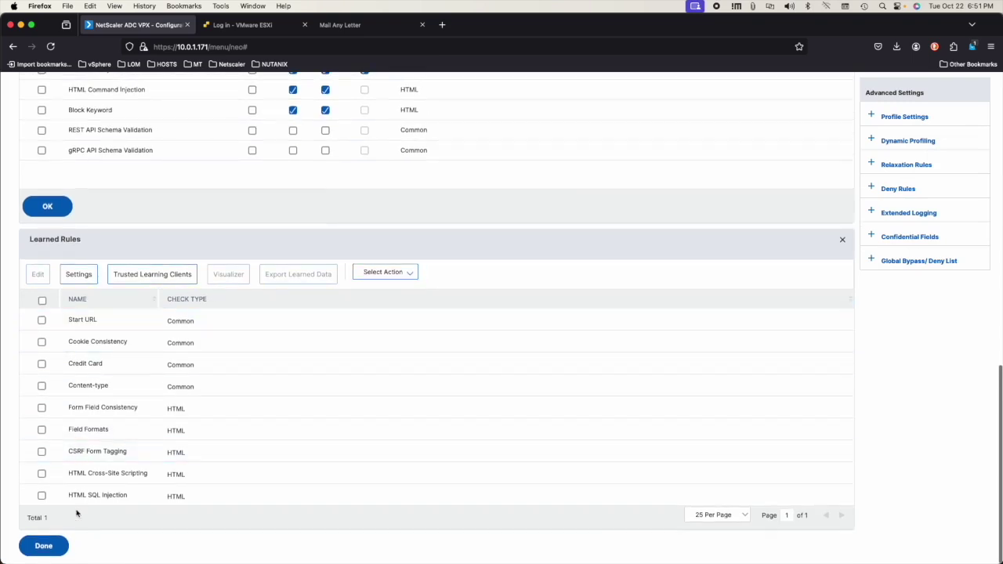
# Reopen the CSRF Form Tagging learned rules, examine the form and action URLs, and close the list
pyautogui.rightClick(35, 454)
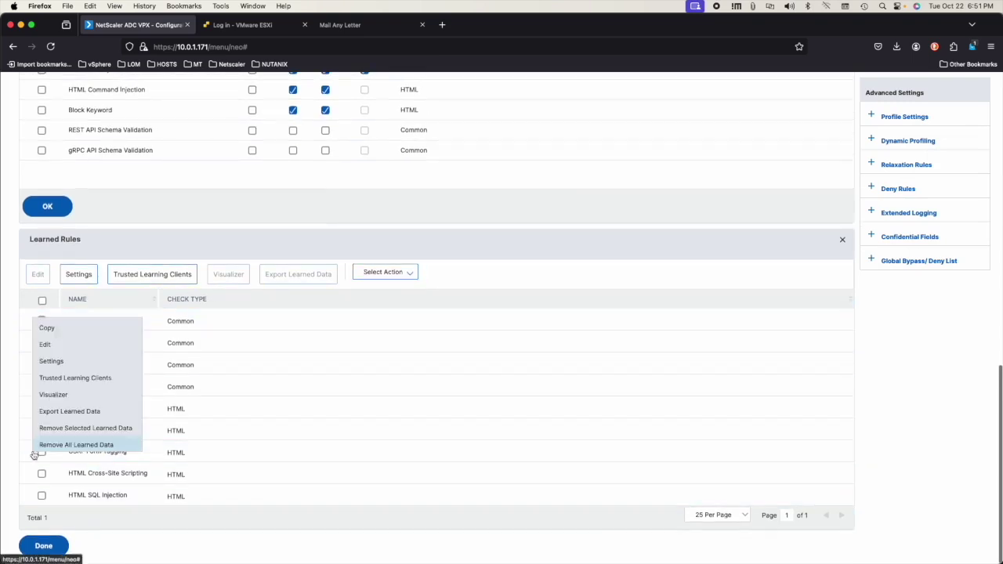
pyautogui.click(55, 361)
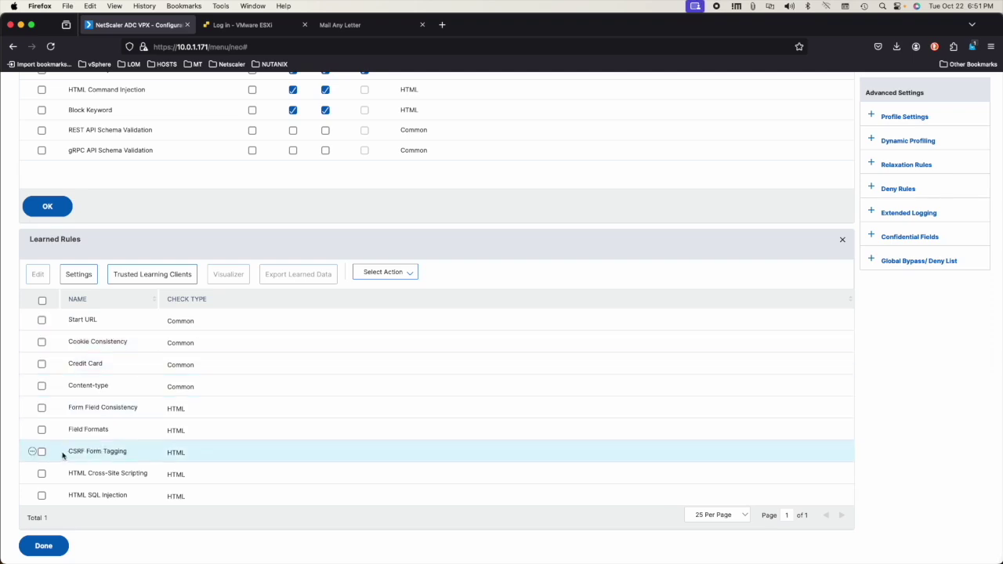
pyautogui.rightClick(36, 454)
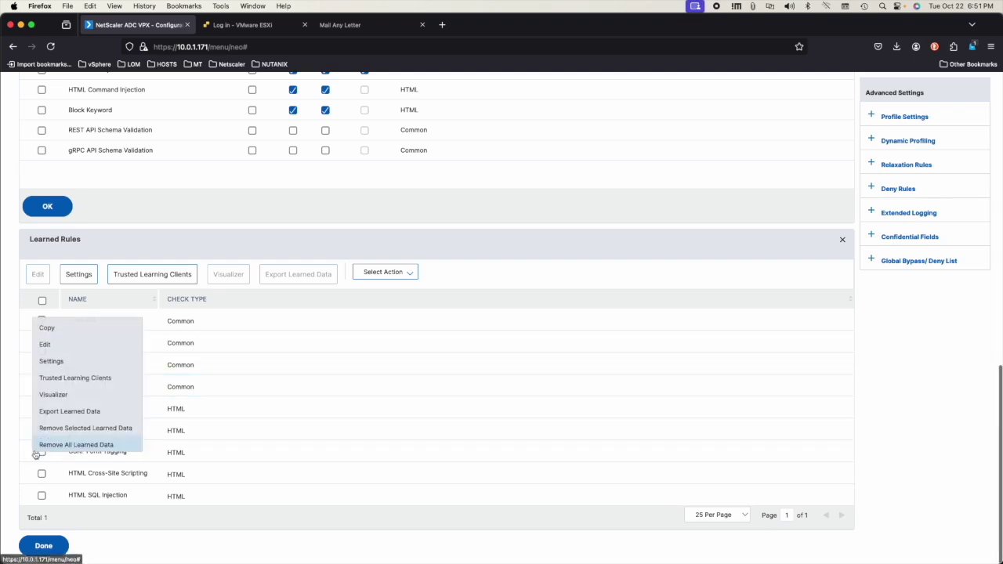
pyautogui.click(56, 345)
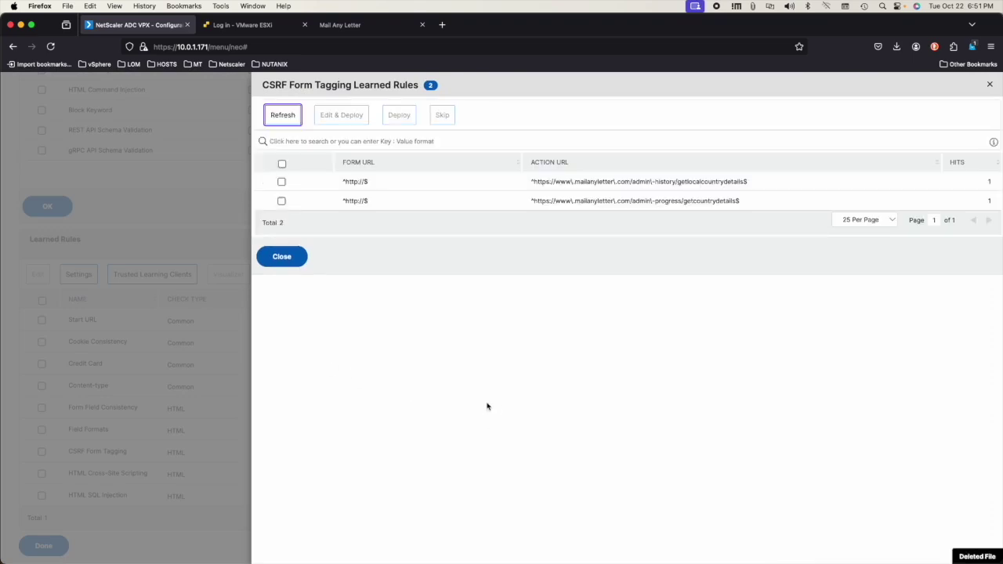
pyautogui.moveTo(265, 110); pyautogui.dragTo(999, 235)
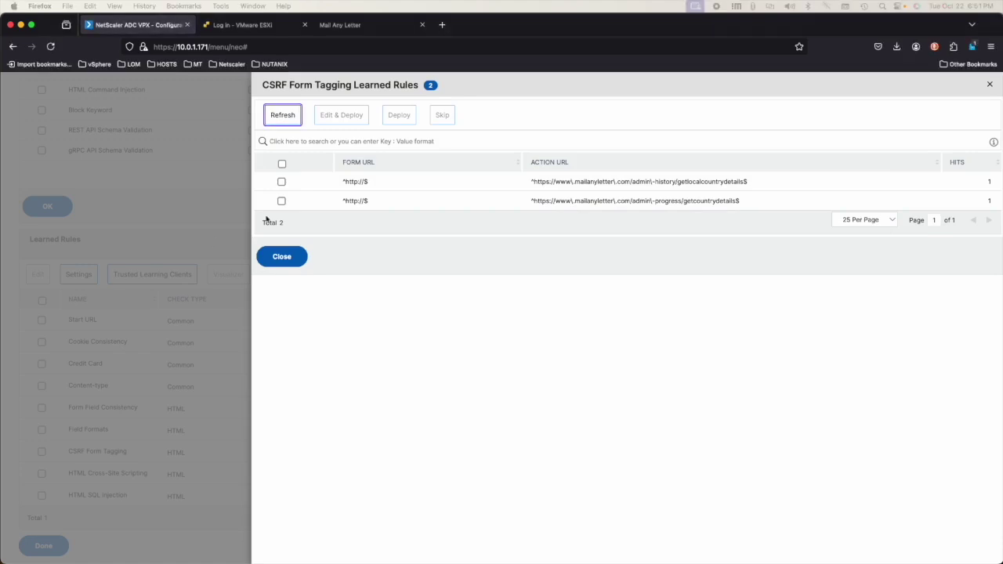
pyautogui.click(279, 261)
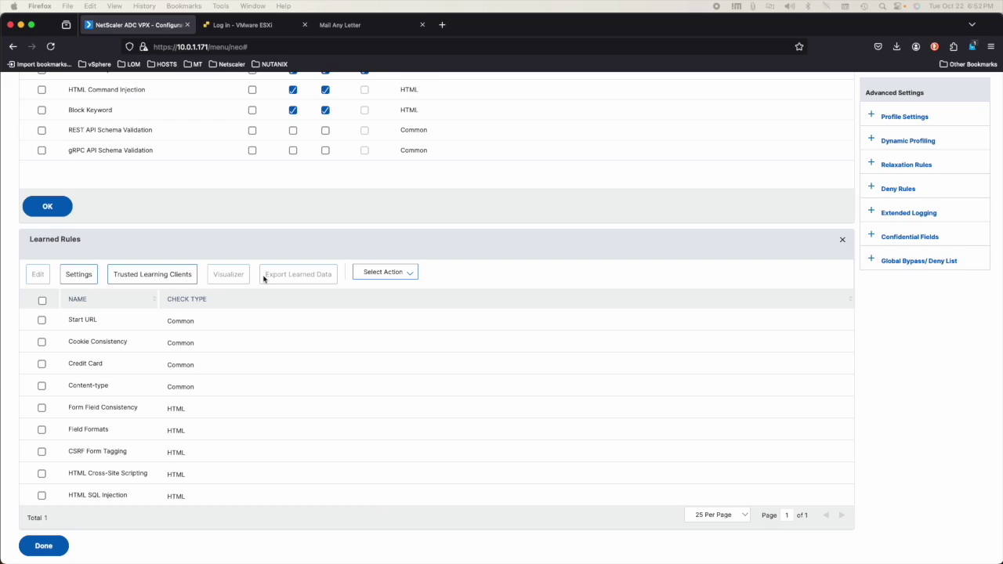
# Review the block, log, stats and learn settings of the profile's security checks and switch back to the MailAnyLetter site
pyautogui.scroll(1, 244, 242)
pyautogui.scroll(-1, 243, 242)
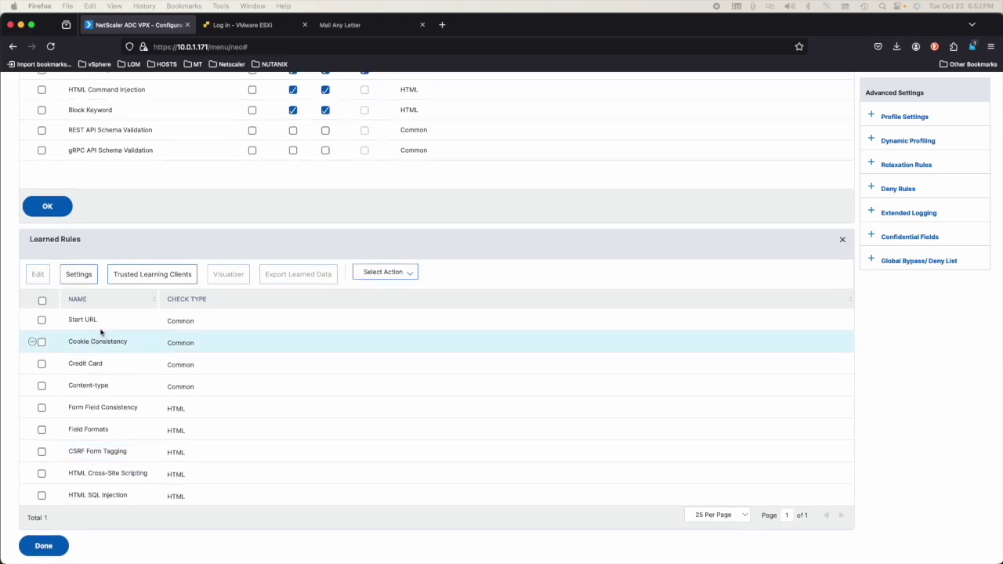
pyautogui.scroll(10, 93, 338)
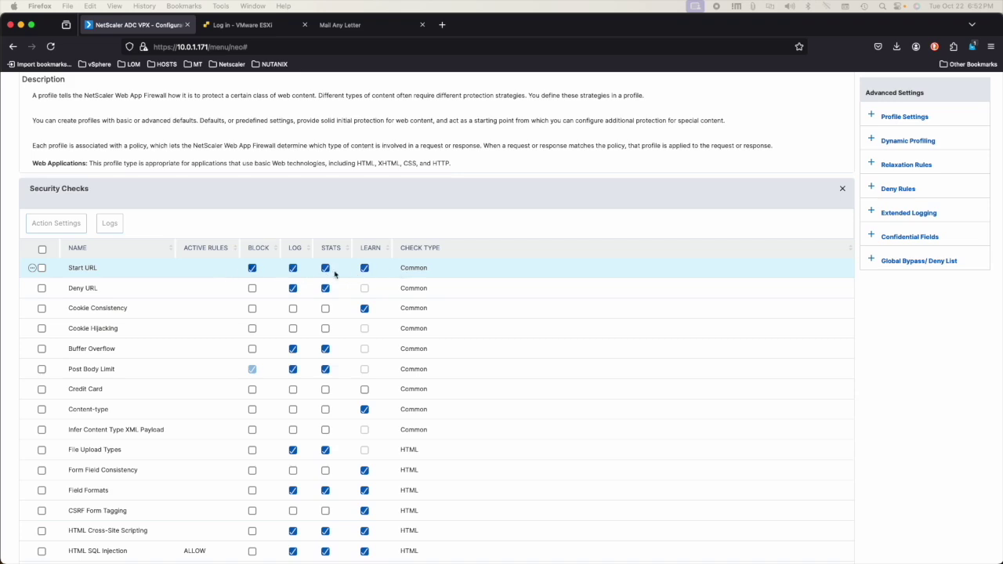
pyautogui.scroll(-9, 285, 332)
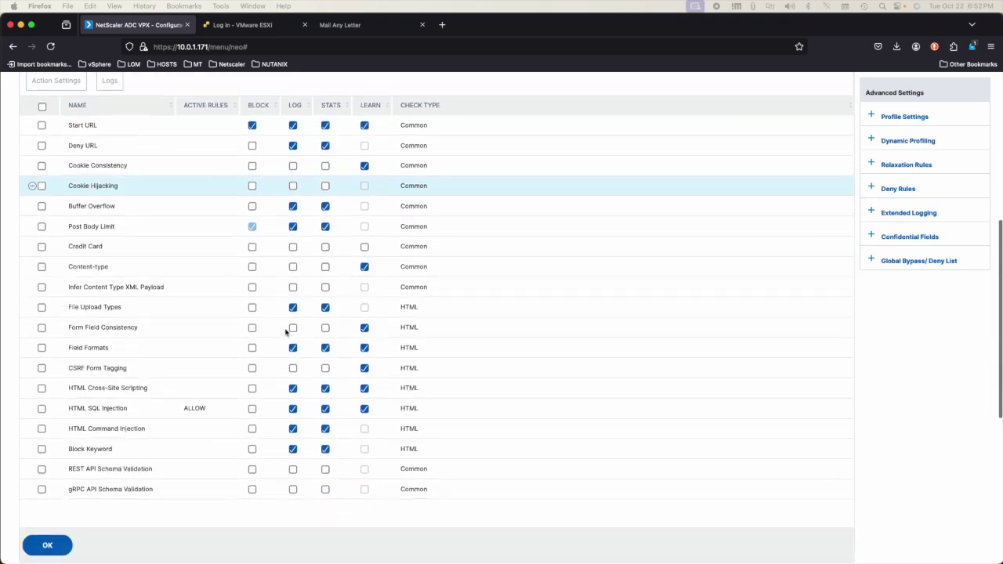
pyautogui.scroll(5, 195, 319)
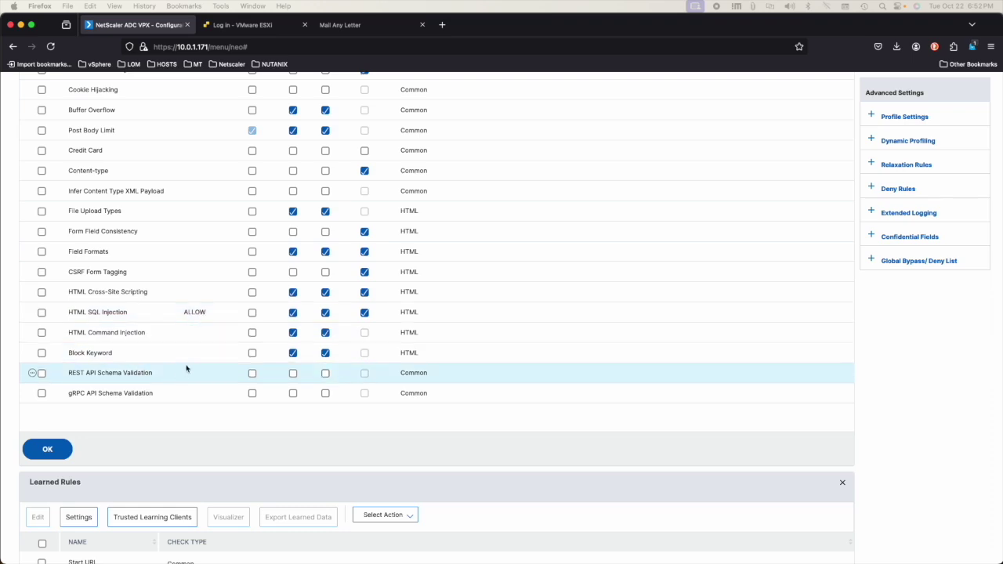
pyautogui.scroll(10, 186, 366)
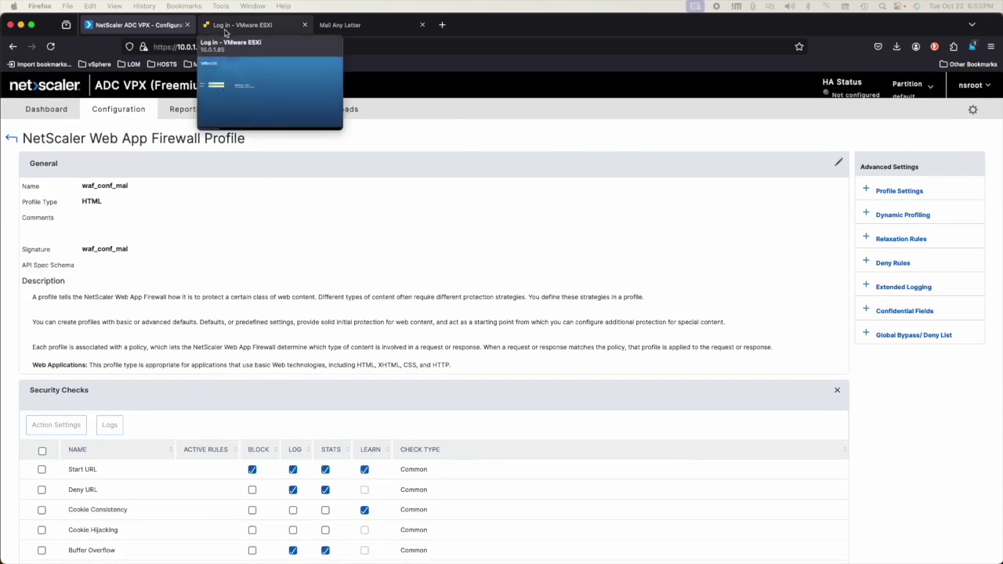
pyautogui.click(363, 34)
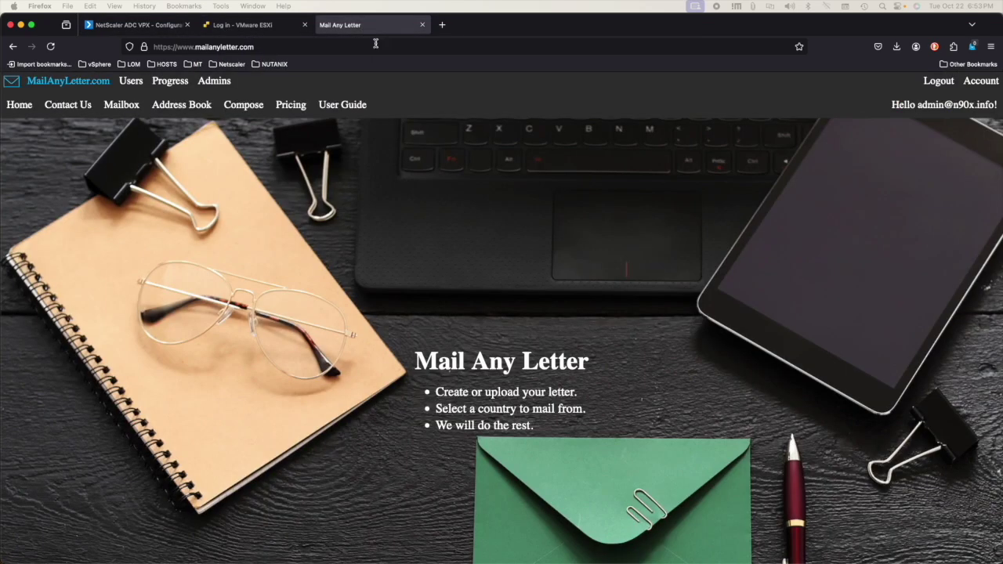